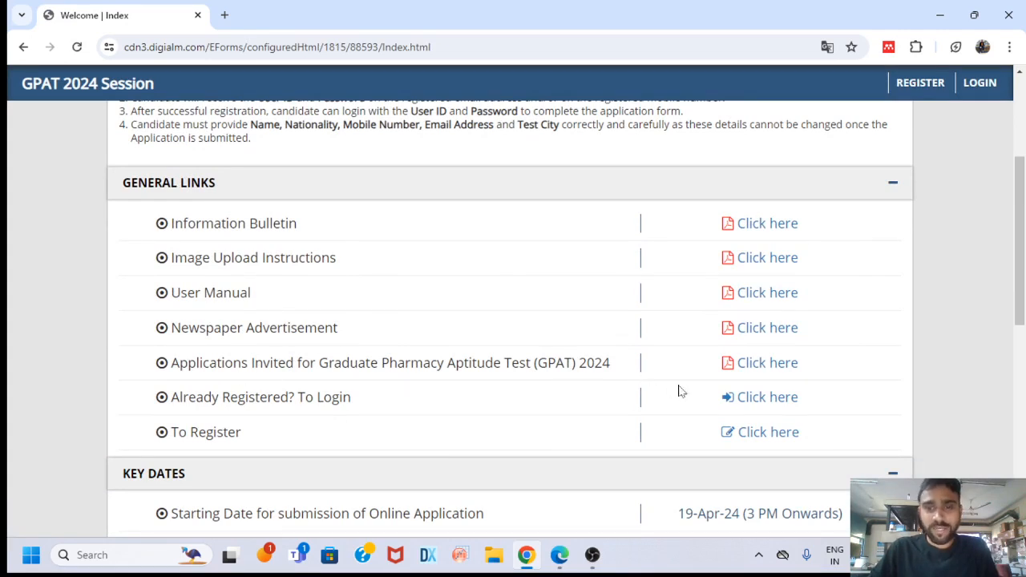
Open the GPAT 2024 registration link and confirm you are registering as the applicant
scroll(504, 358, down, 1)
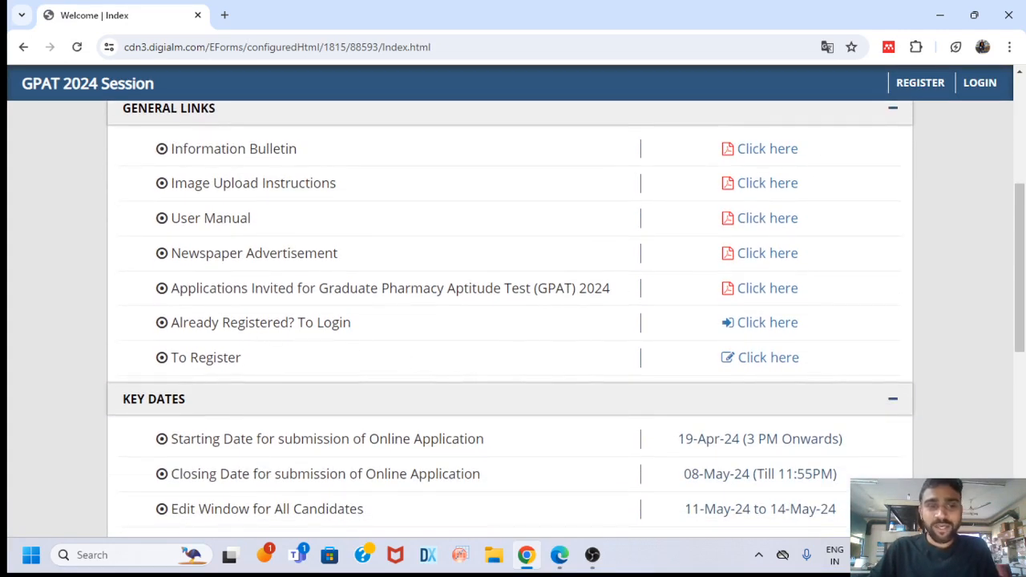
click(780, 368)
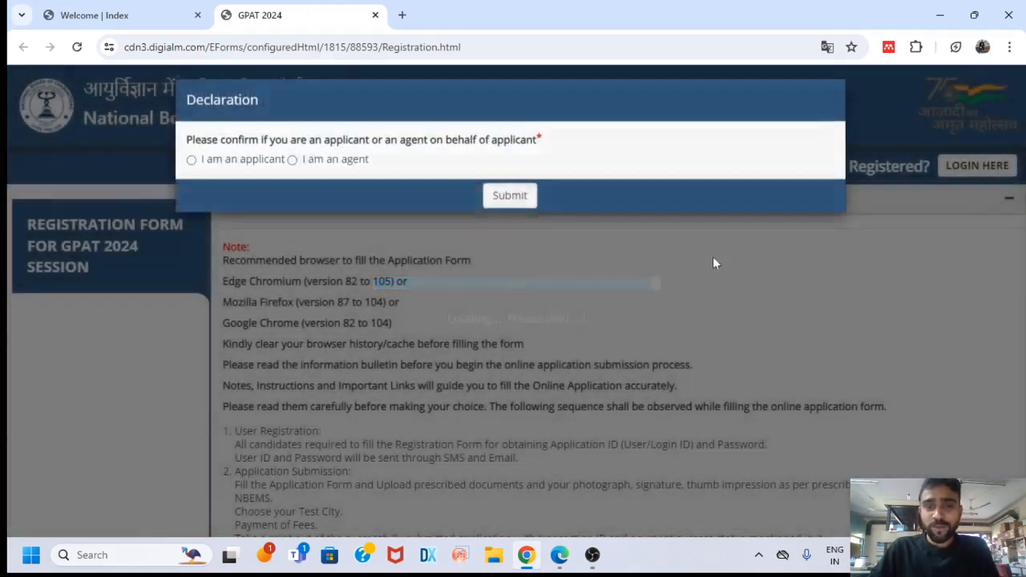
click(192, 169)
click(509, 205)
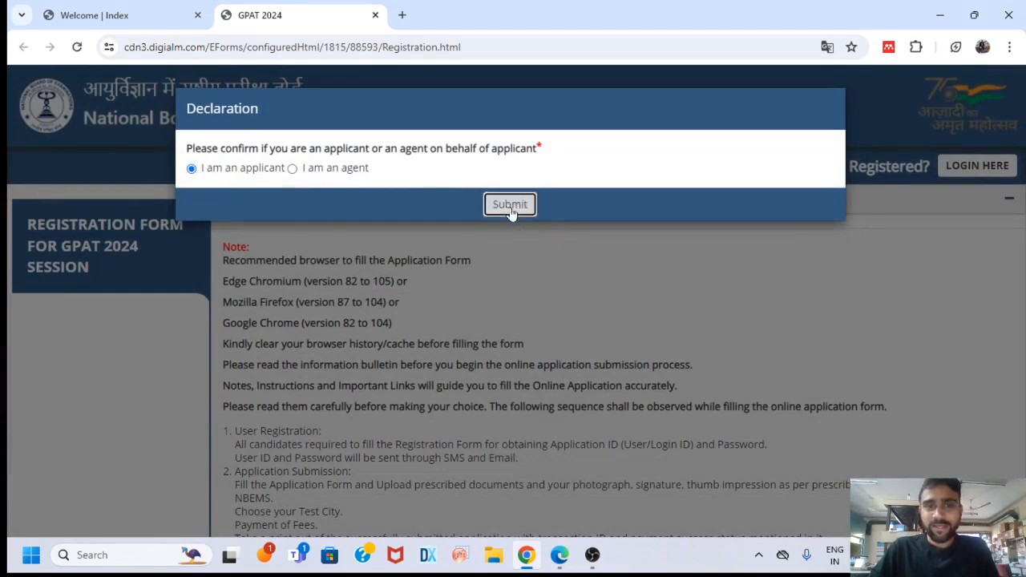
Close the registration instructions and agree to the privacy notice
scroll(555, 249, down, 1)
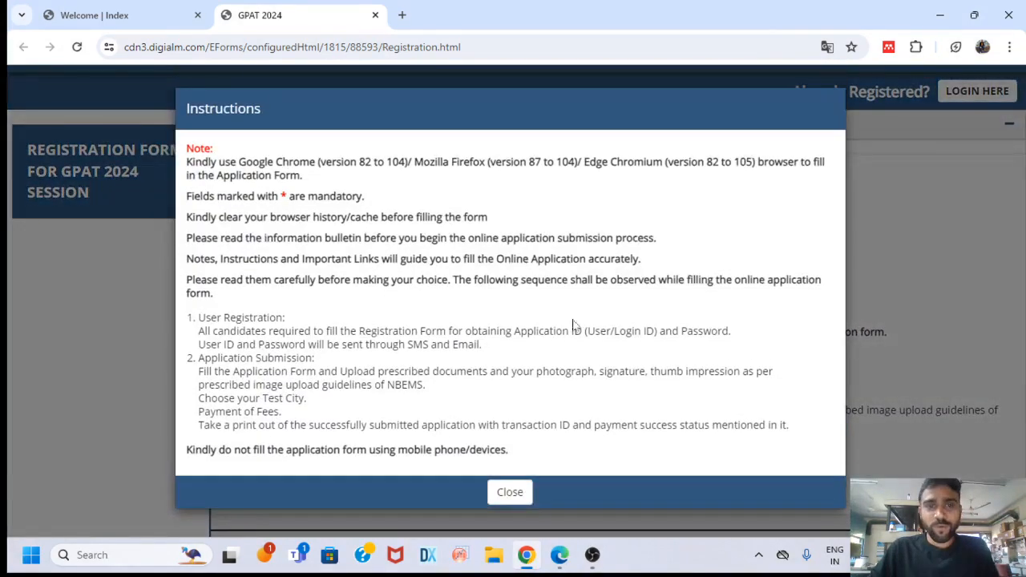
click(509, 489)
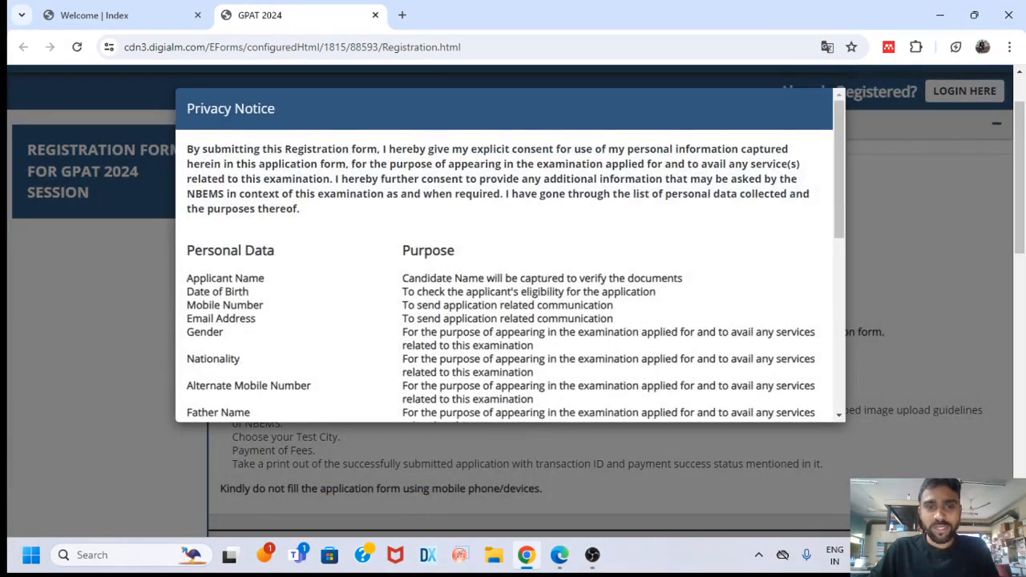
scroll(561, 291, down, 8)
click(504, 406)
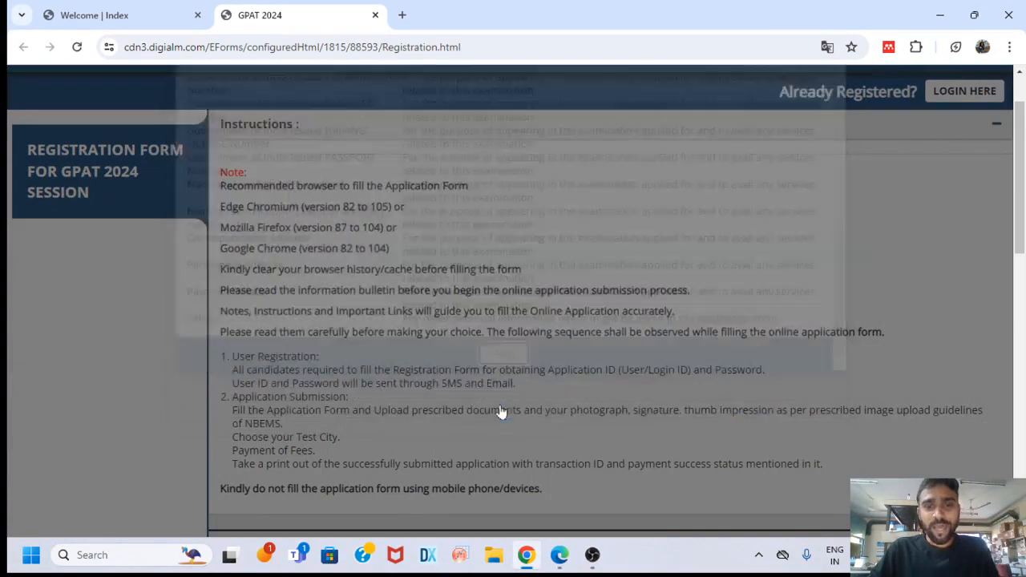
scroll(502, 409, down, 1)
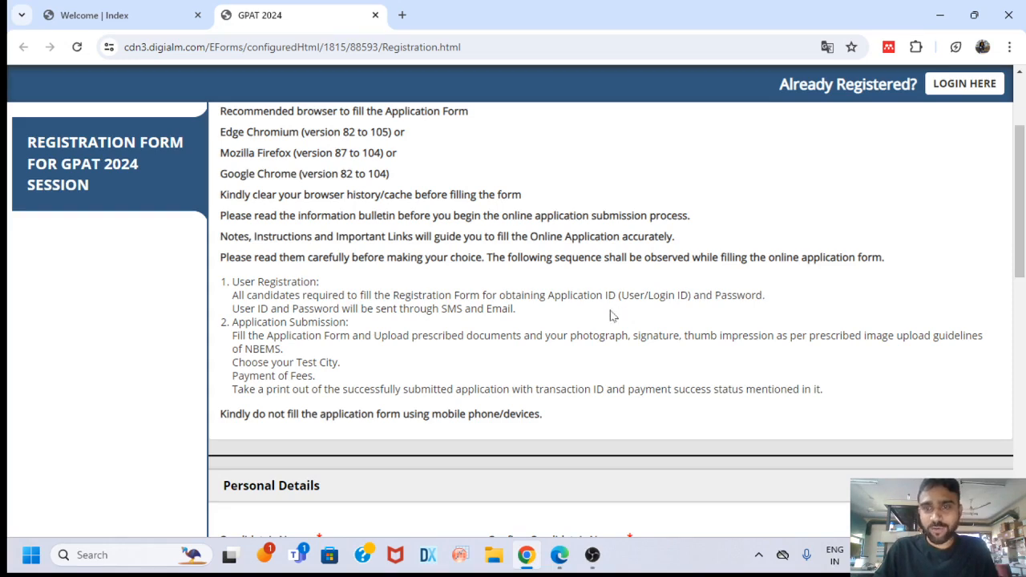
Read through the form instructions, highlighting the warning against using mobile devices
scroll(602, 331, down, 1)
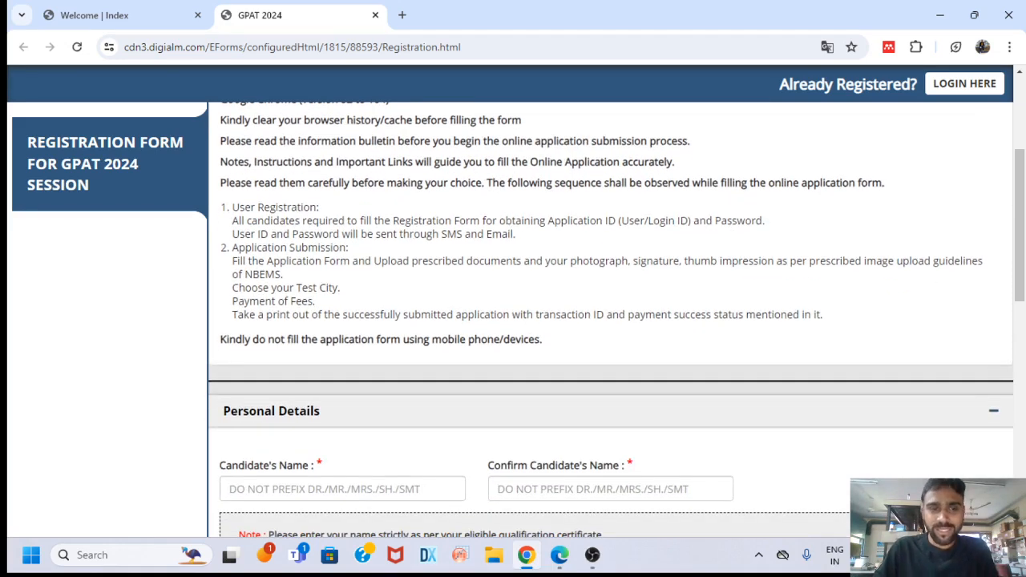
drag(222, 343, 573, 350)
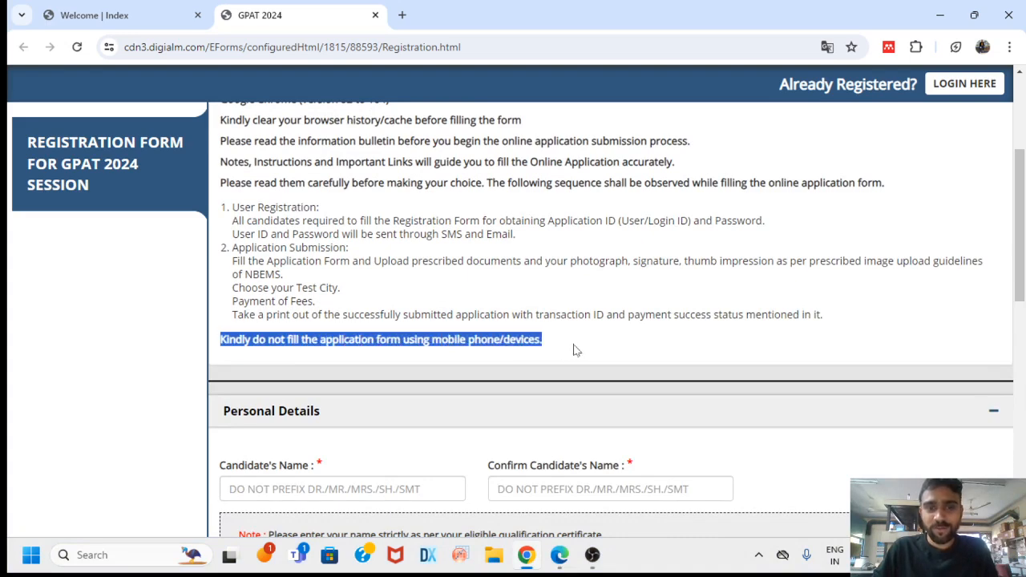
scroll(552, 339, down, 2)
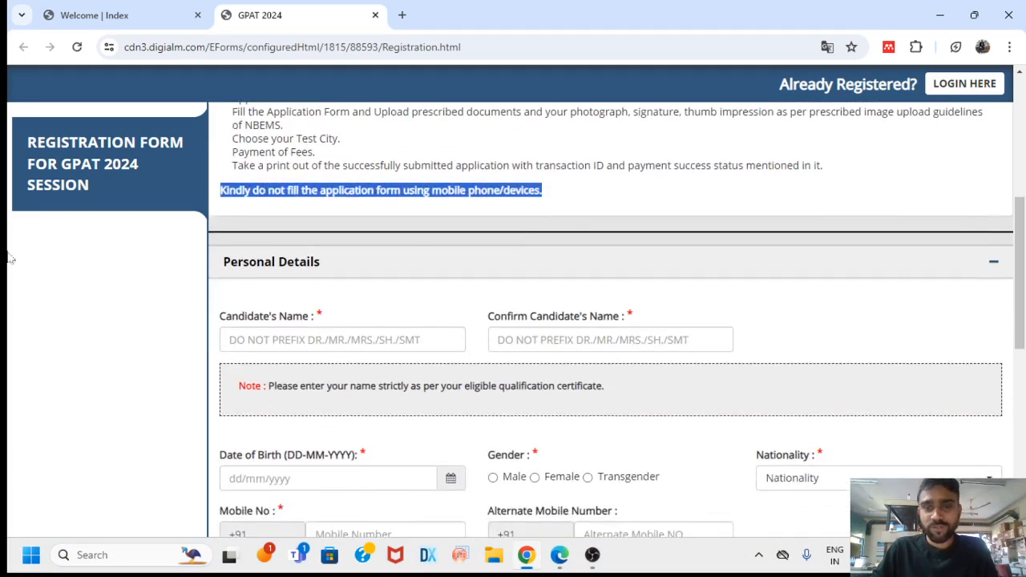
scroll(664, 309, down, 1)
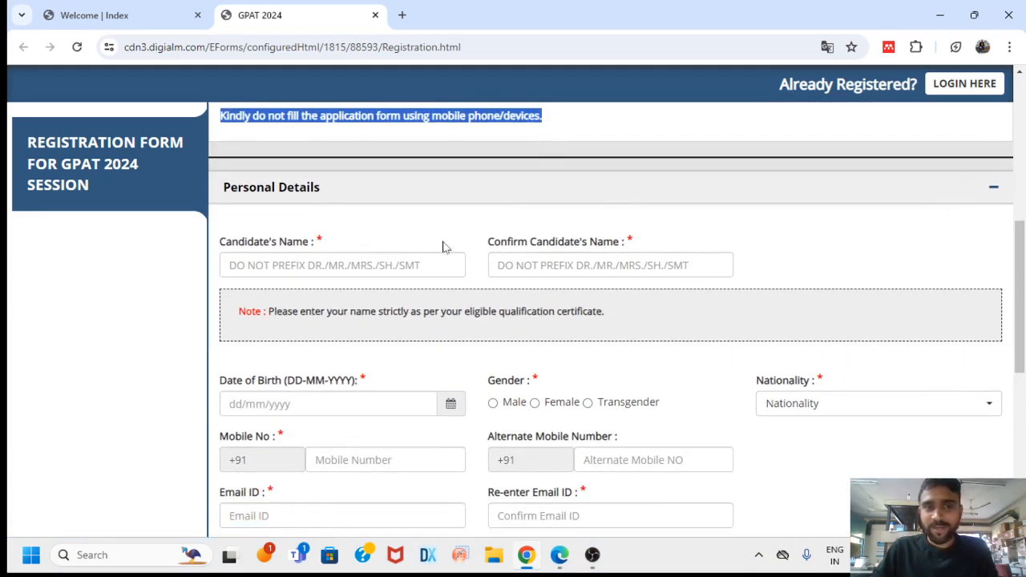
scroll(453, 241, down, 1)
Enter the candidate's full name in Candidate's Name and Confirm Candidate's Name
click(342, 191)
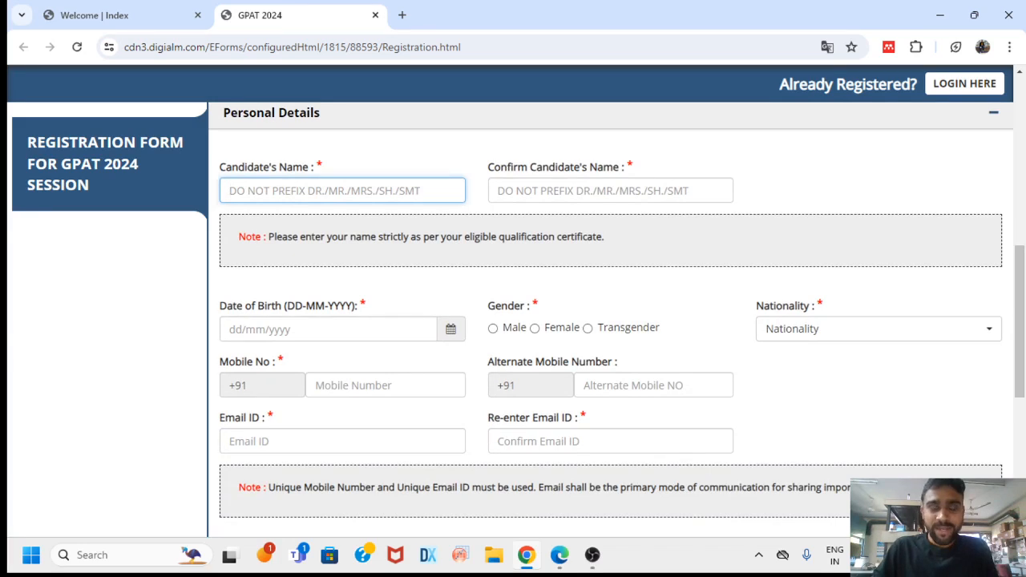
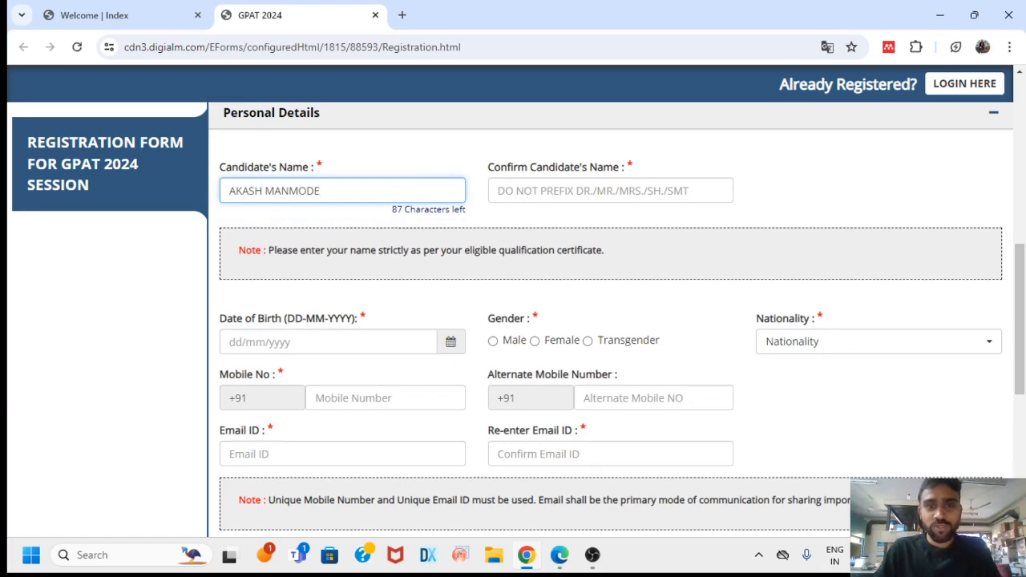
key(Tab)
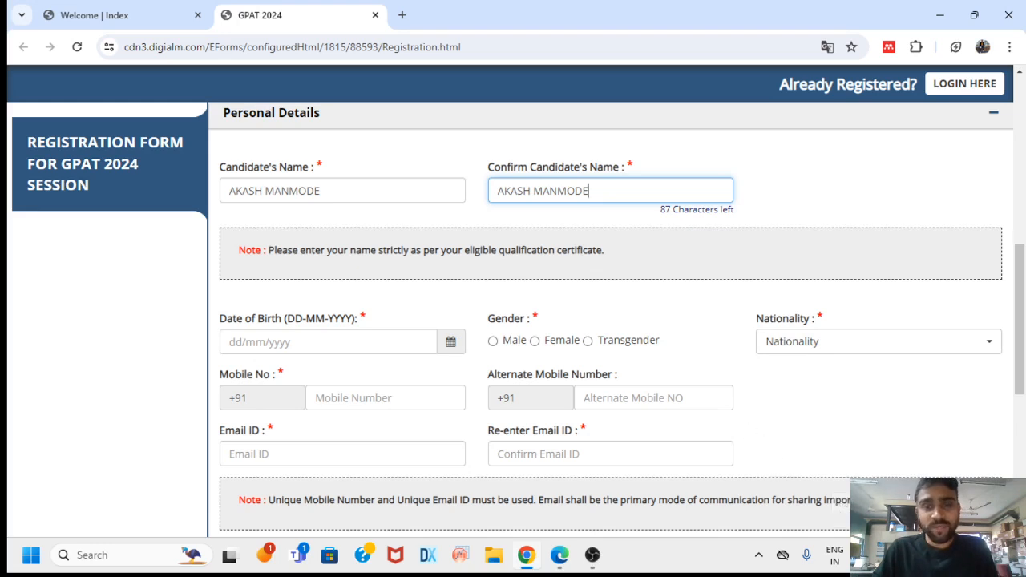
scroll(605, 297, down, 1)
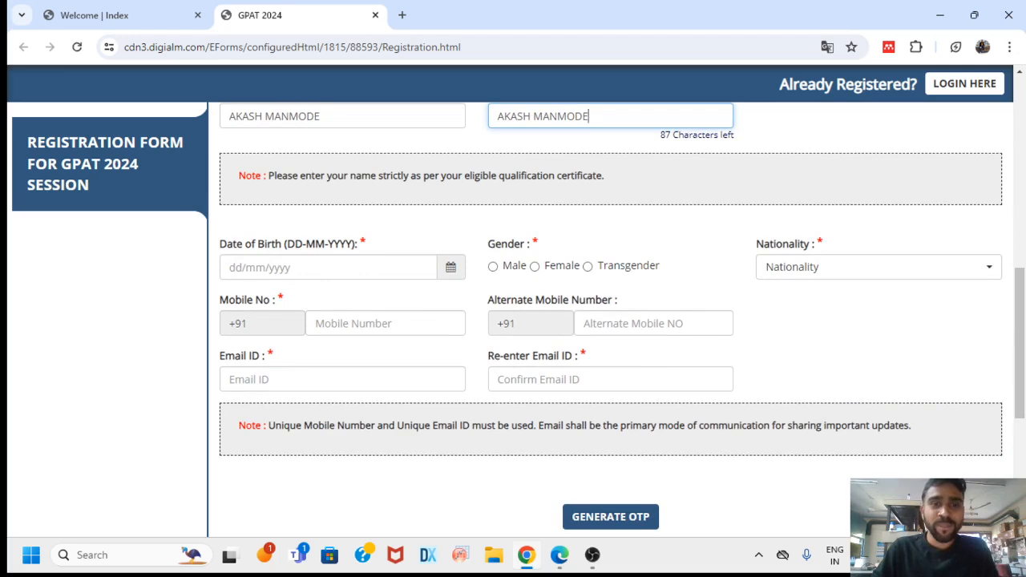
Pick the candidate's date of birth from the calendar
click(451, 268)
click(453, 254)
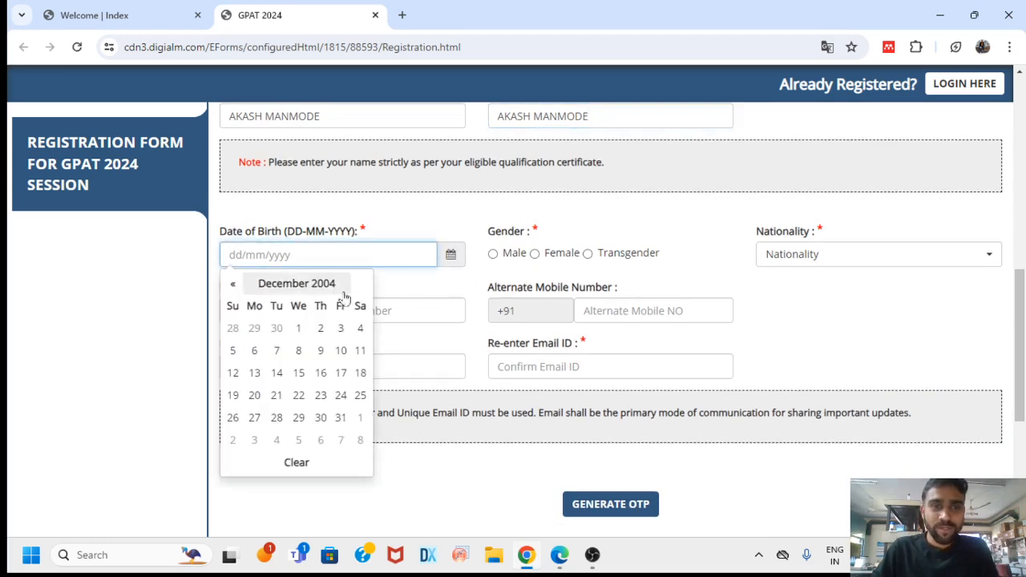
click(290, 283)
click(309, 286)
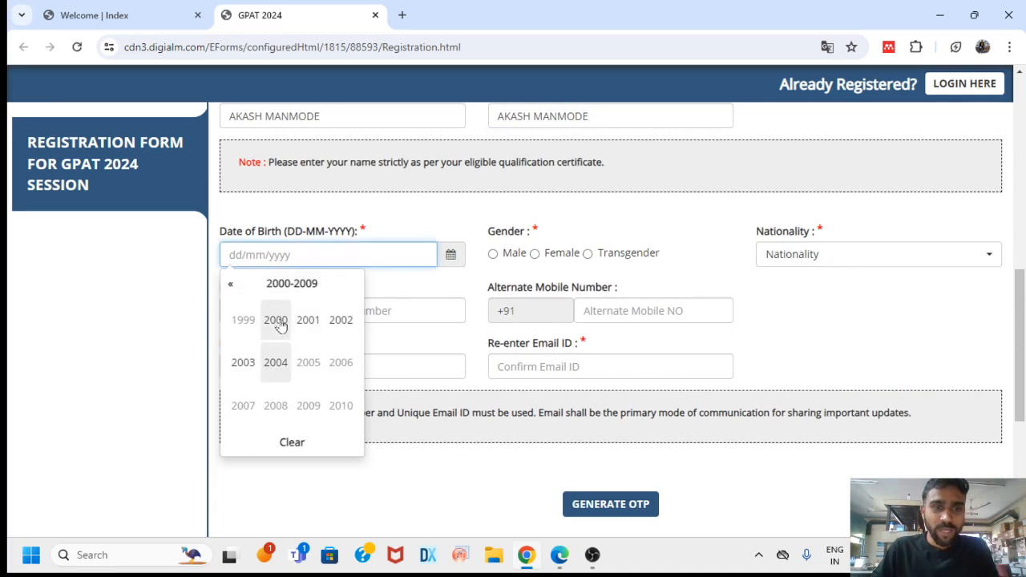
click(276, 322)
click(340, 363)
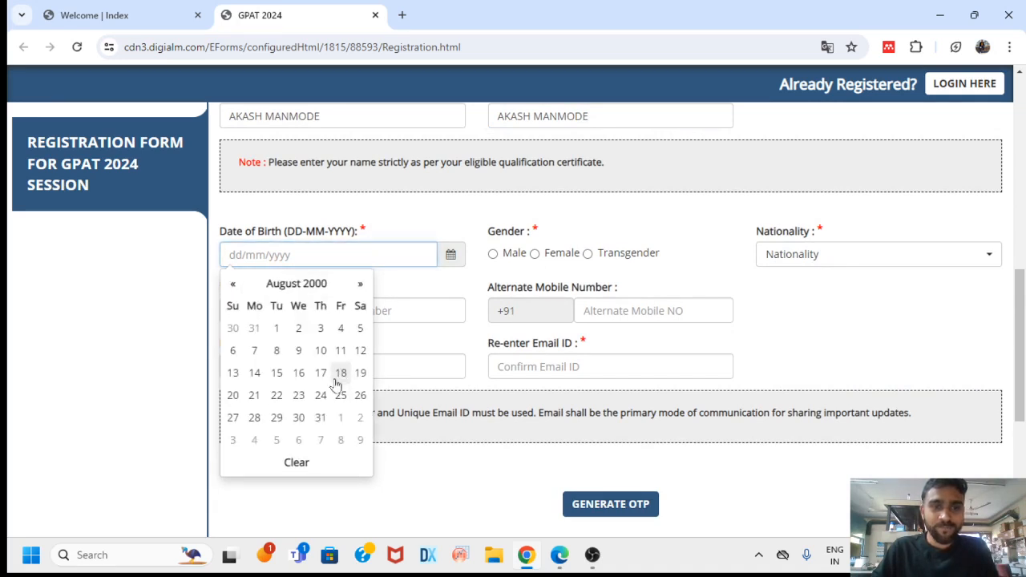
click(298, 373)
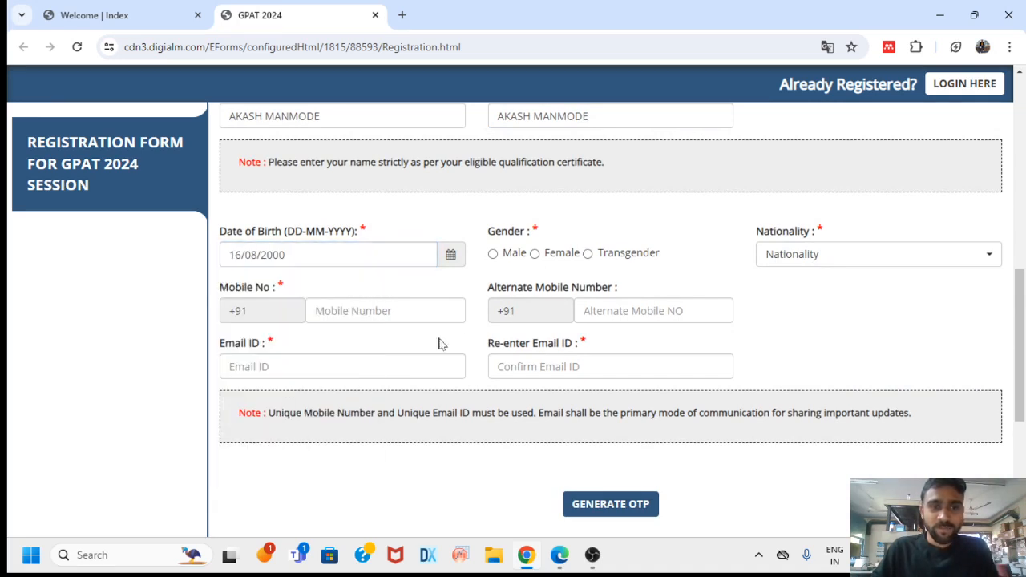
Set gender to Male and nationality to INDIAN, and enter the mobile number
click(492, 253)
click(821, 255)
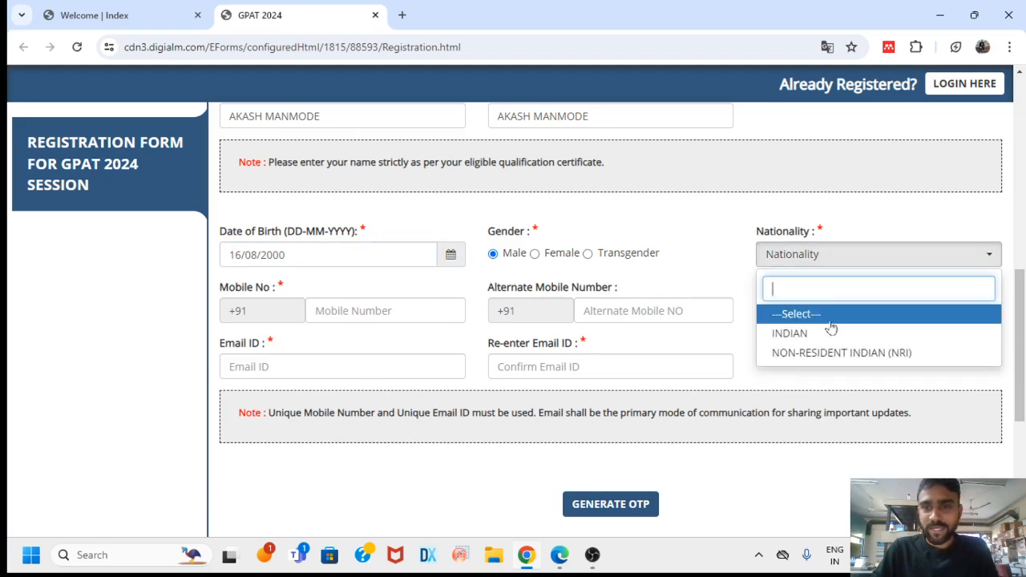
click(802, 333)
click(384, 311)
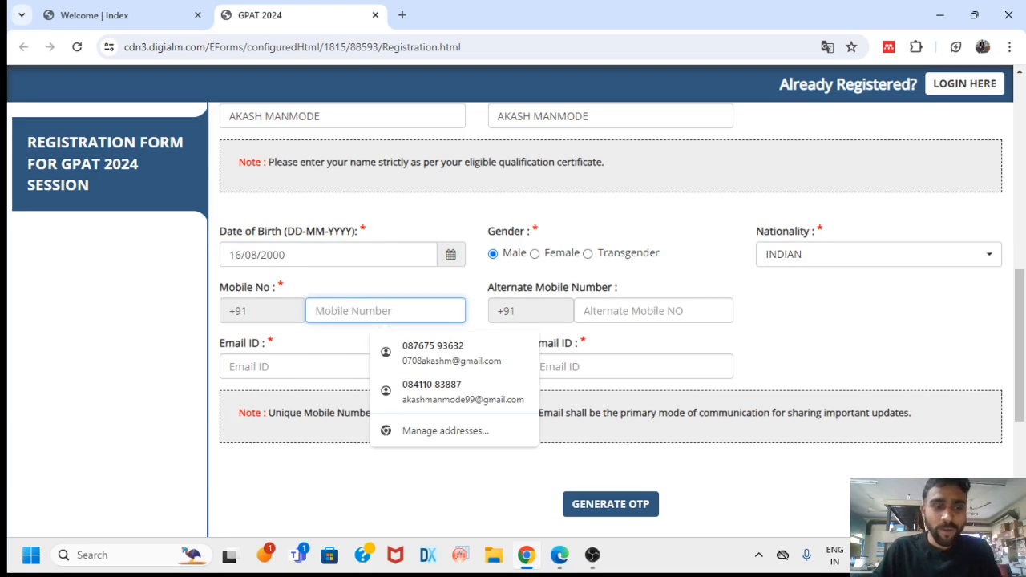
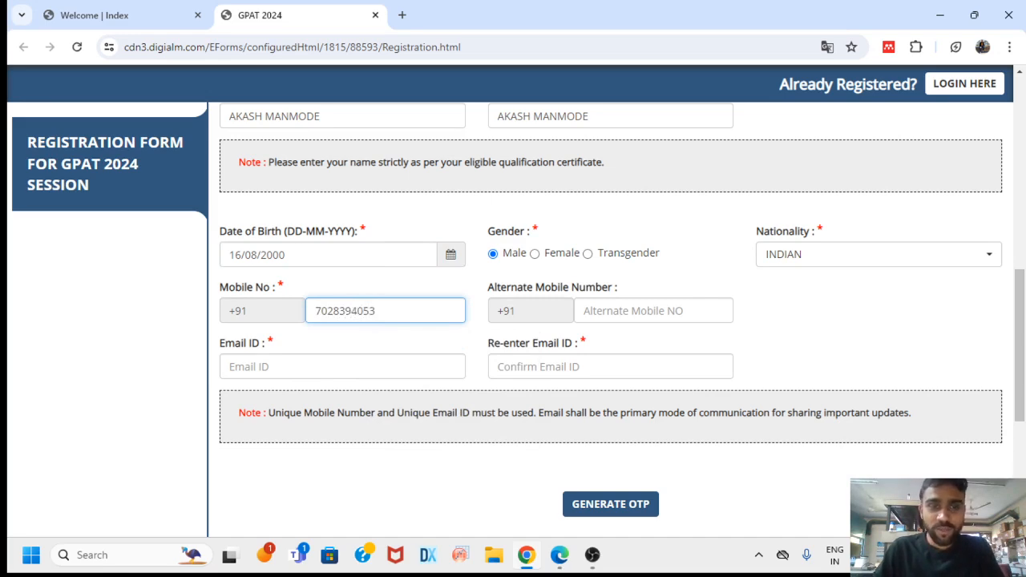
Enter the applicant's e-mail address in Email ID and Re-enter Email ID
click(343, 366)
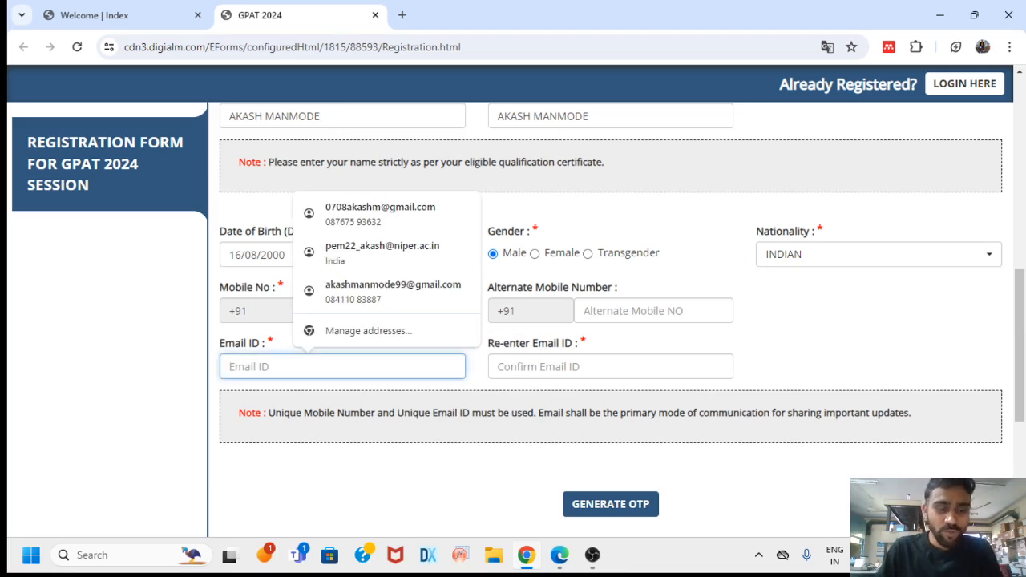
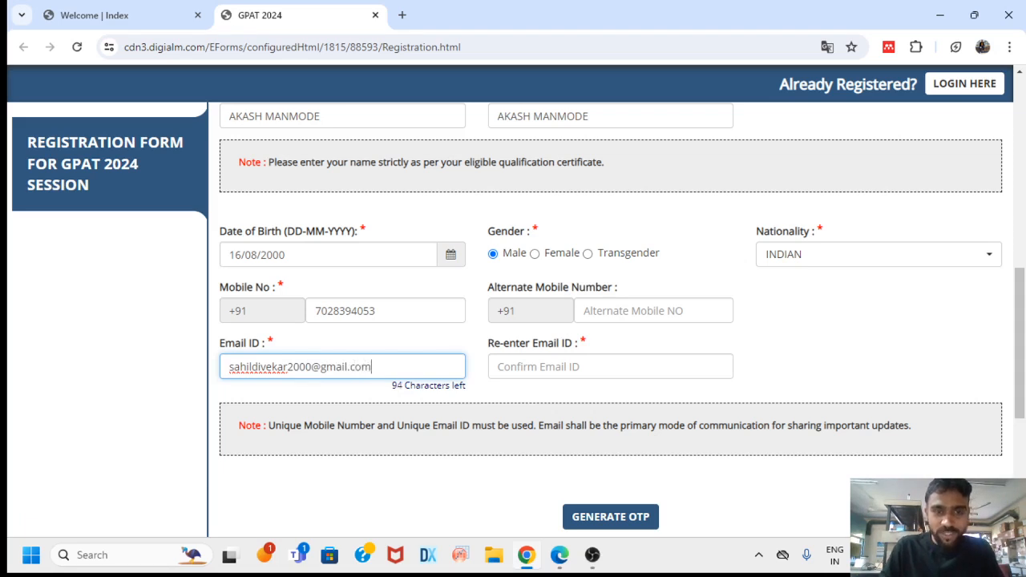
click(576, 367)
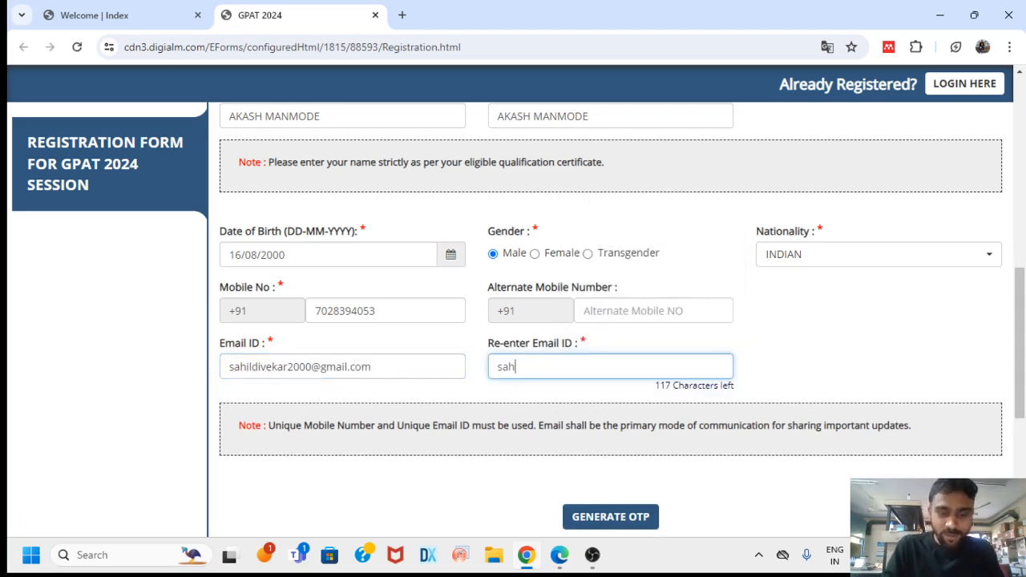
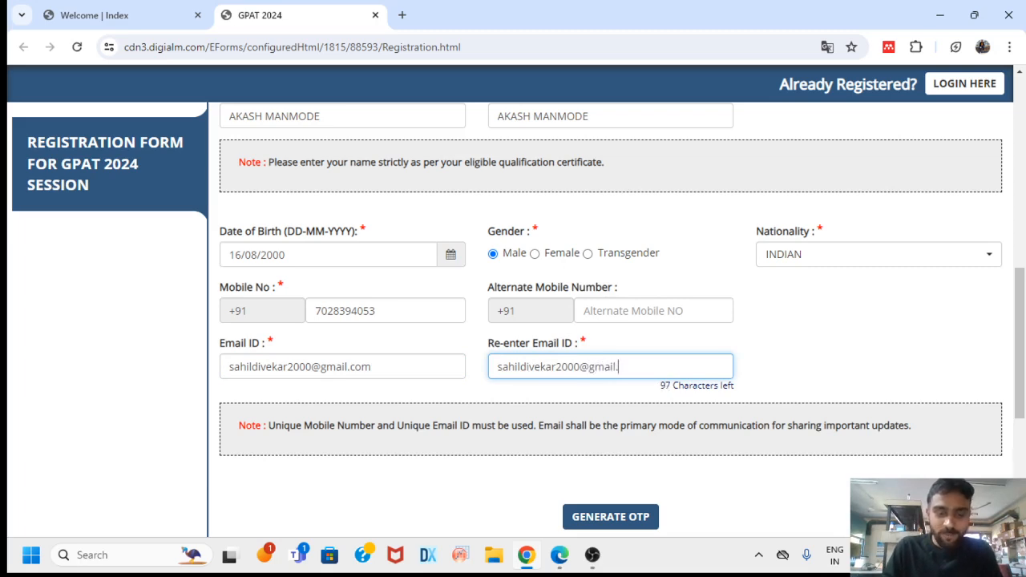
scroll(669, 362, down, 4)
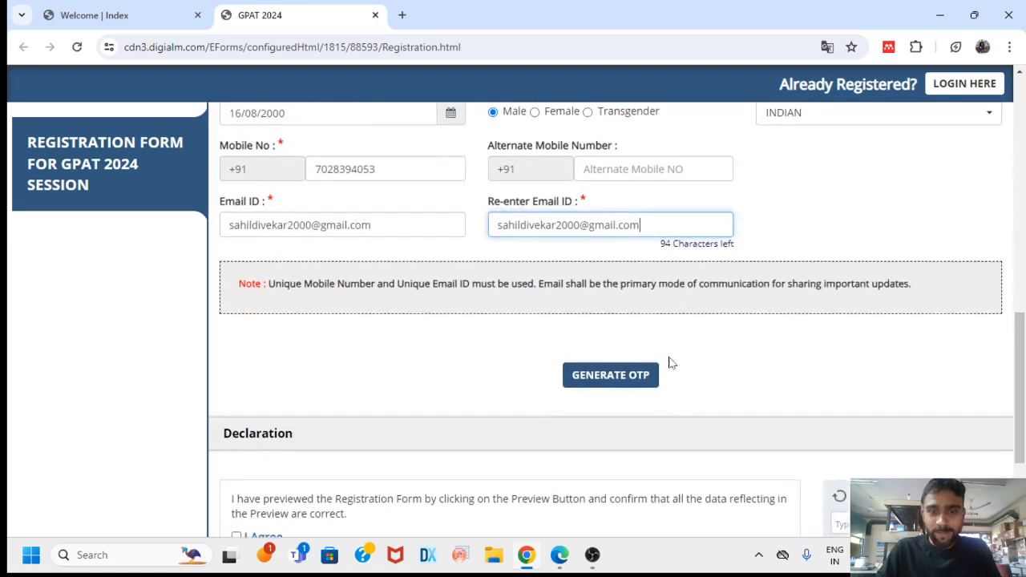
Generate the OTPs by entering the captcha and submitting it
click(626, 370)
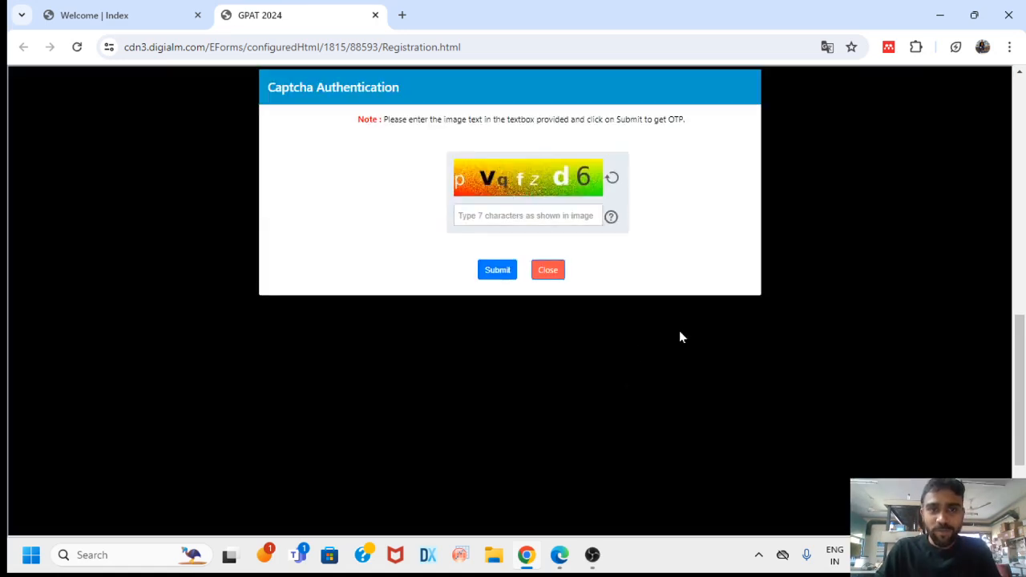
text(p)
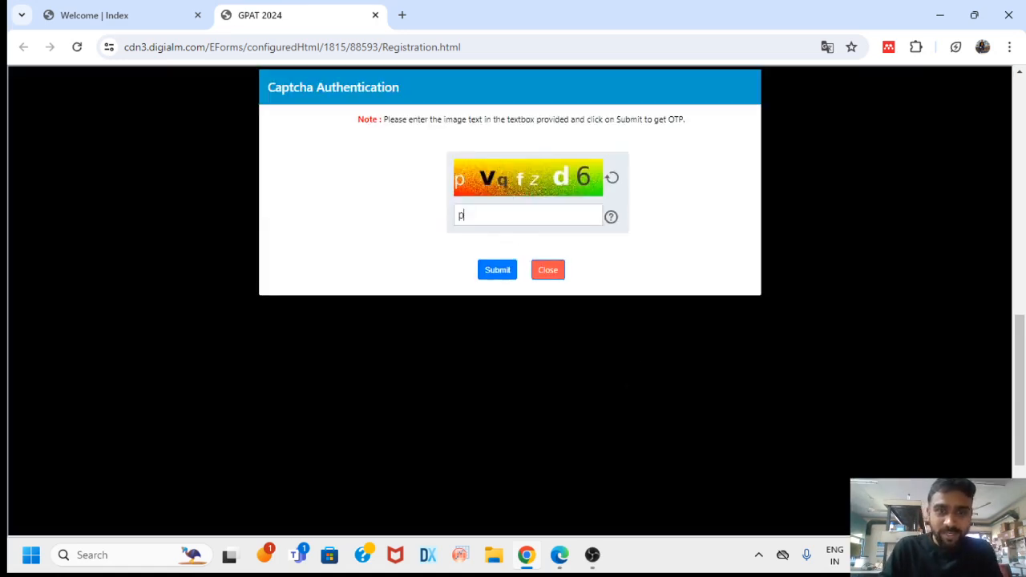
text(Vq)
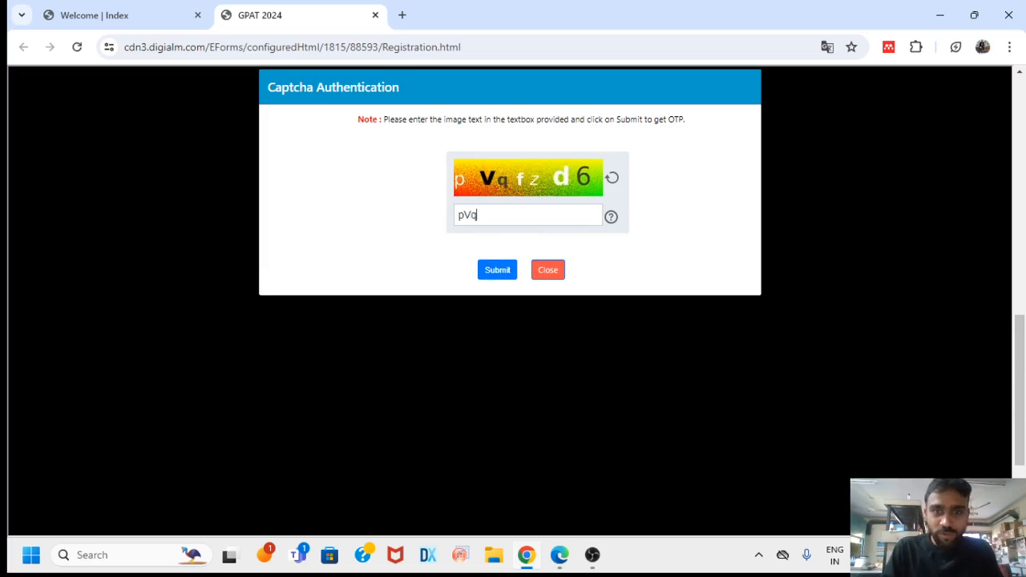
text(fzd6)
click(497, 271)
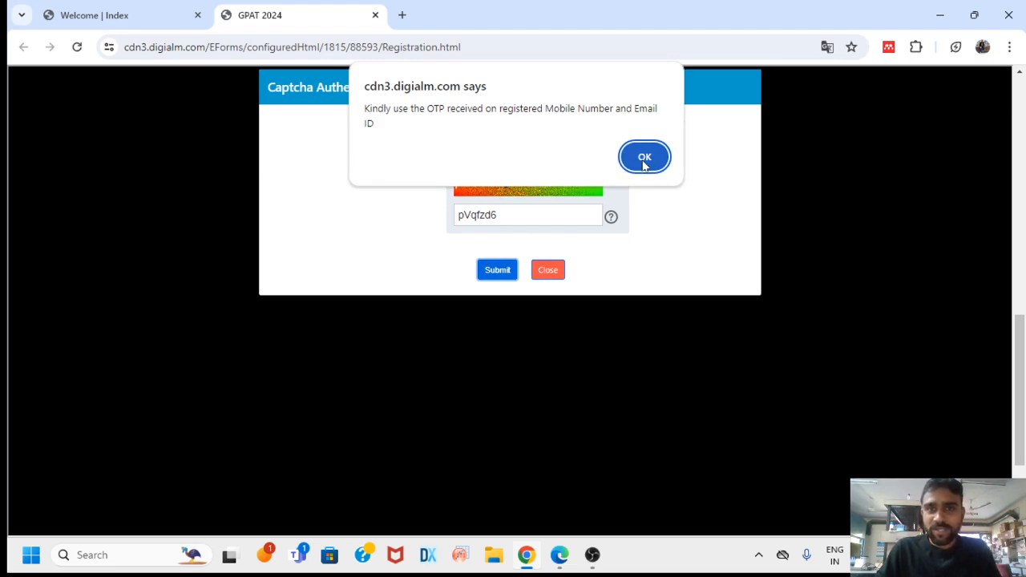
click(645, 158)
scroll(609, 321, down, 2)
Enter the received email OTP and validate it successfully
click(608, 206)
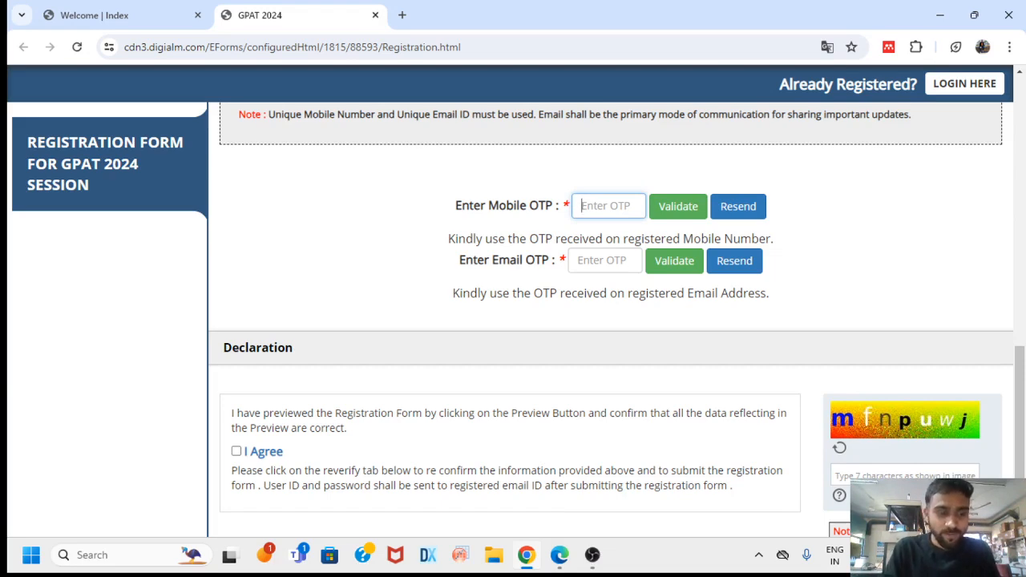
click(600, 260)
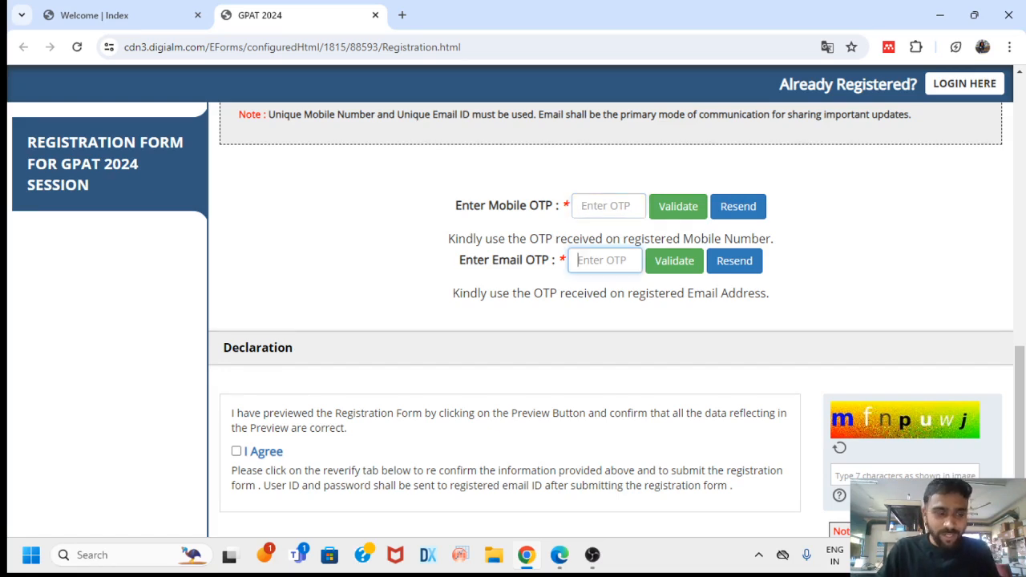
text(123456)
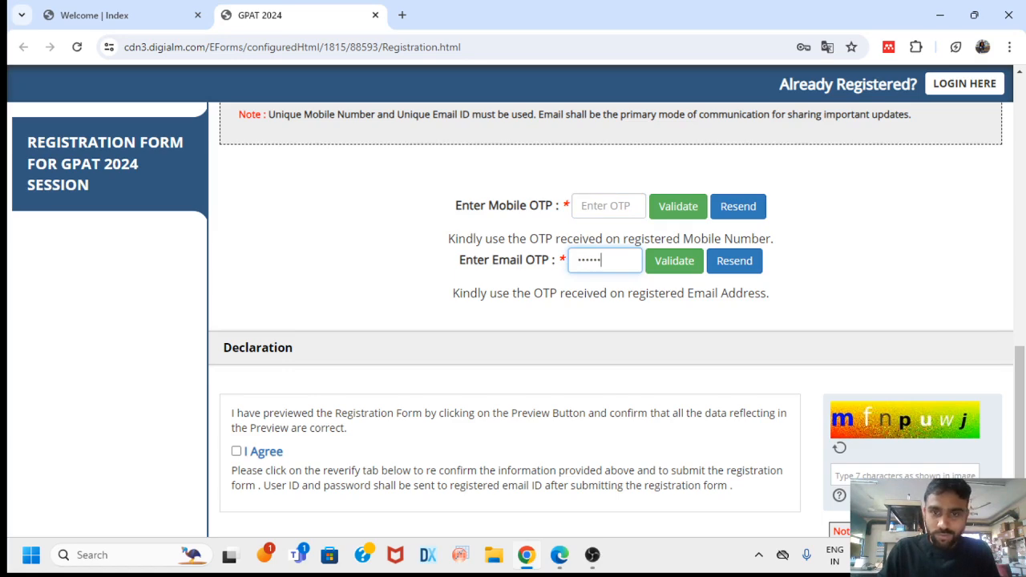
click(608, 209)
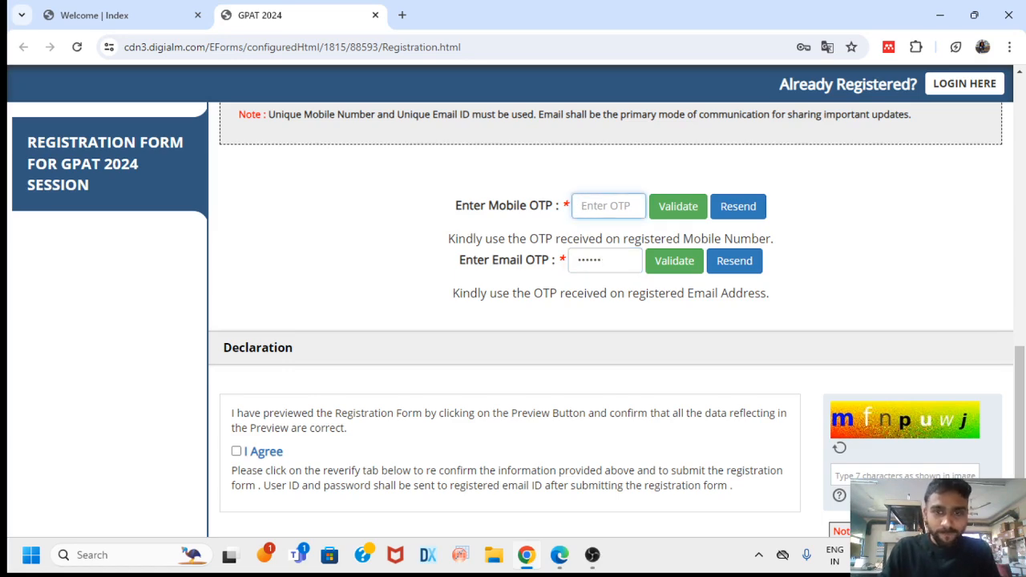
click(671, 263)
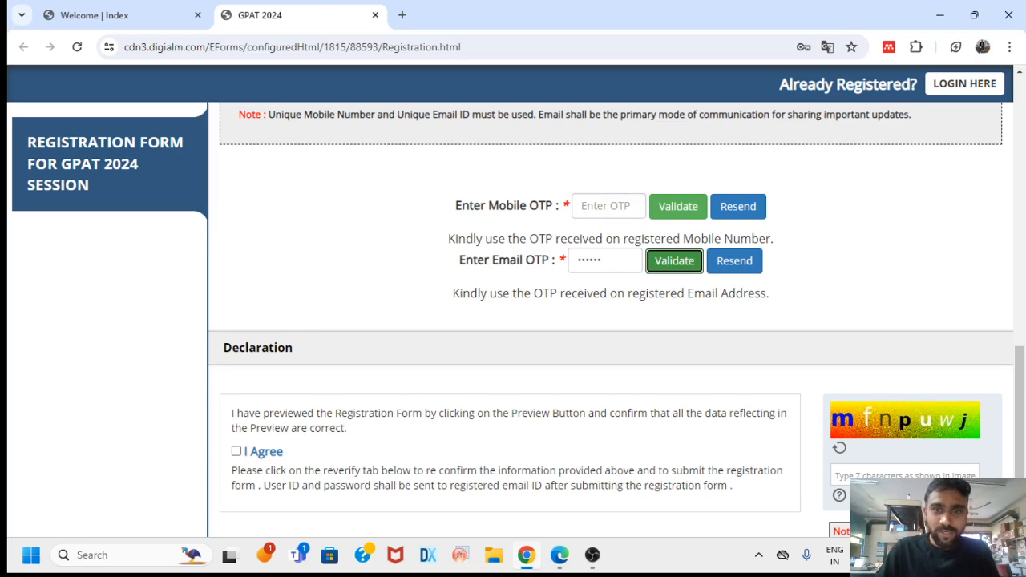
click(673, 263)
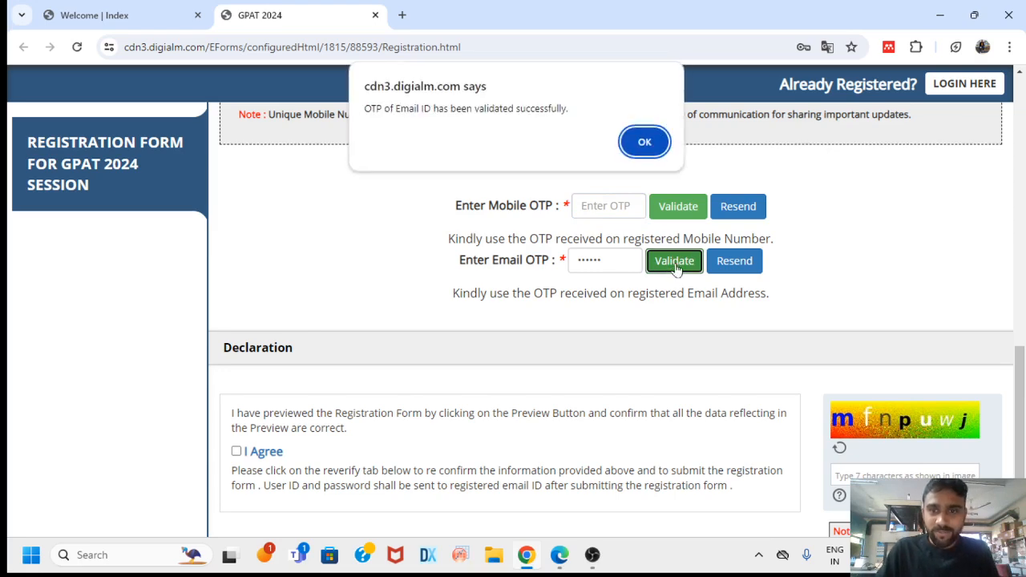
click(643, 144)
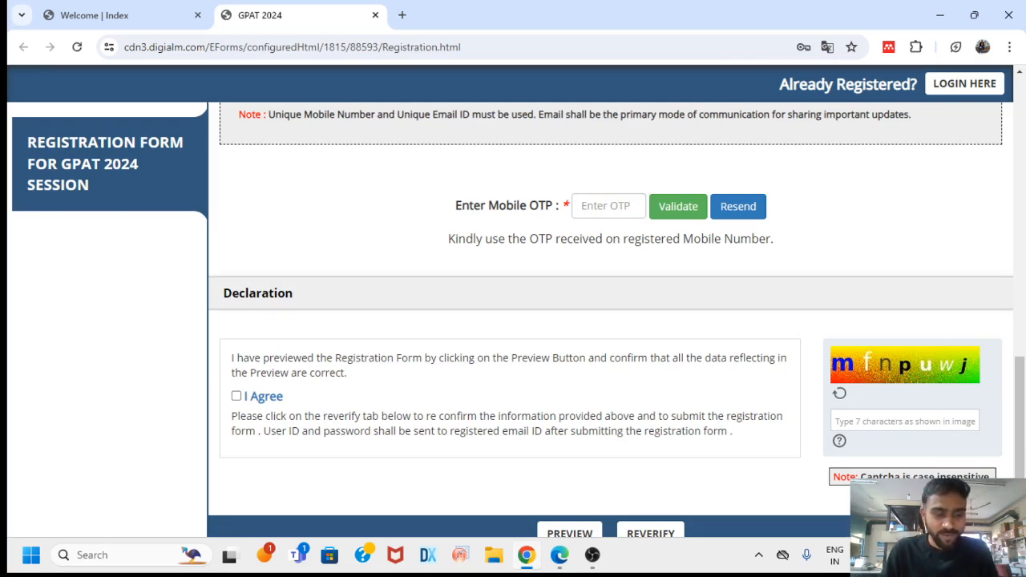
Enter the received mobile OTP and acknowledge its successful validation
click(608, 206)
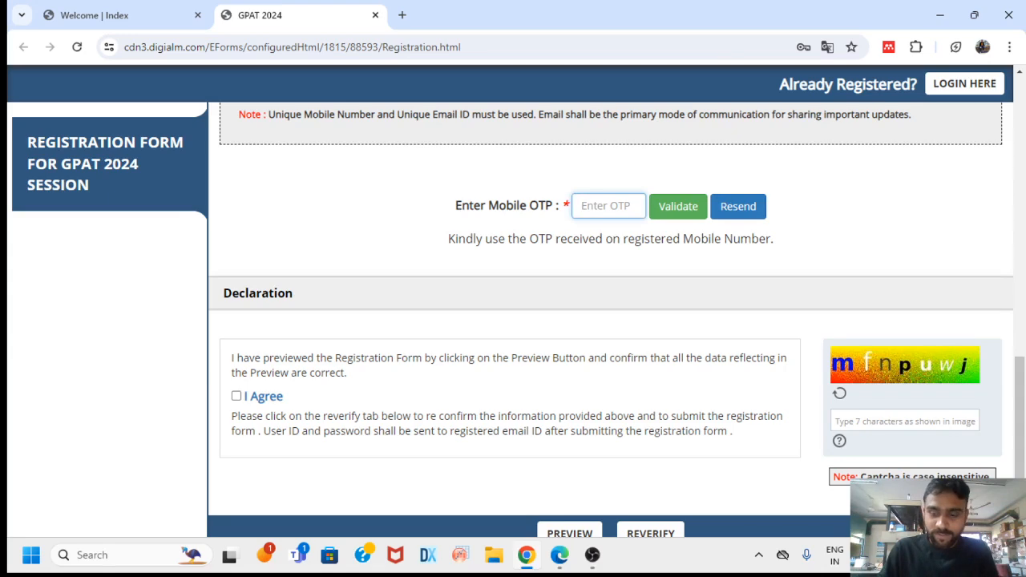
text(••••••)
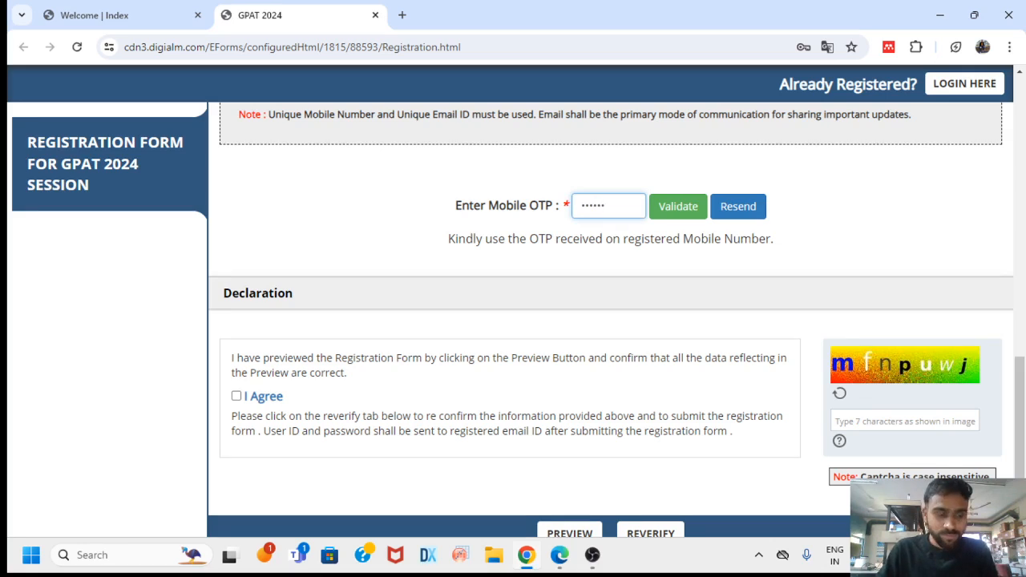
key(BackSpace)
key(BackSpace)
key(BackSpace)
key(BackSpace)
key(BackSpace)
key(BackSpace)
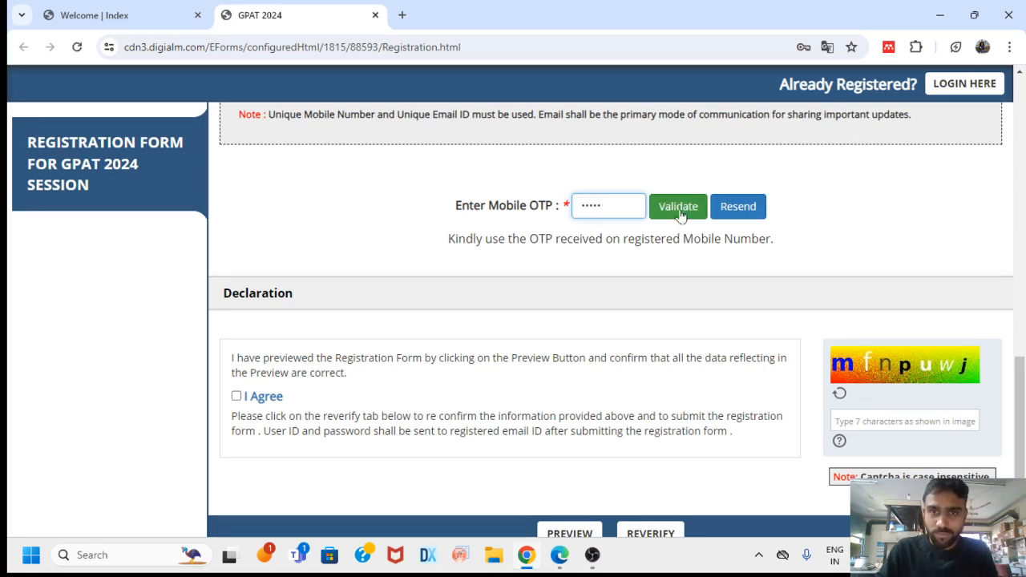
text(•)
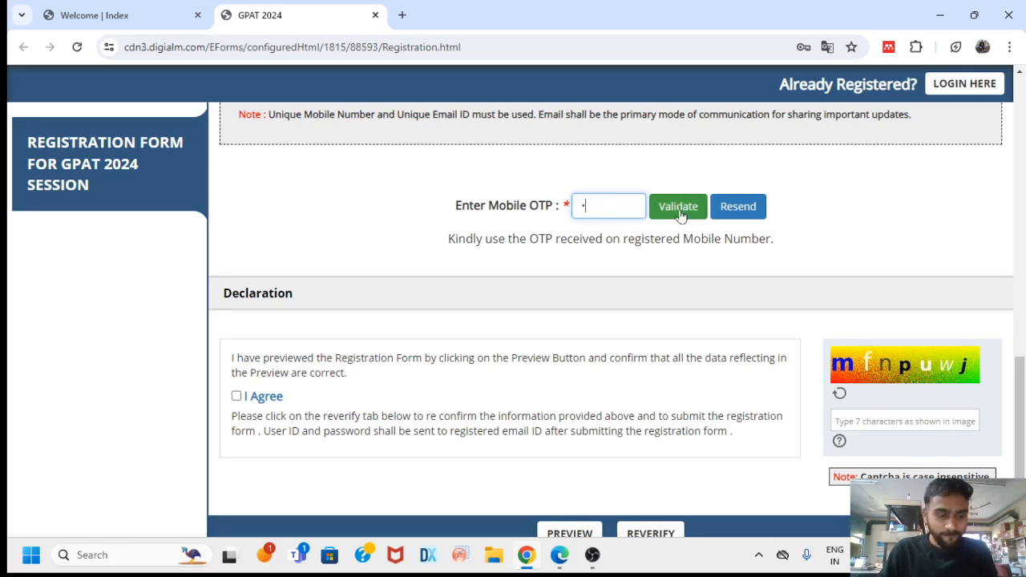
text(•••••)
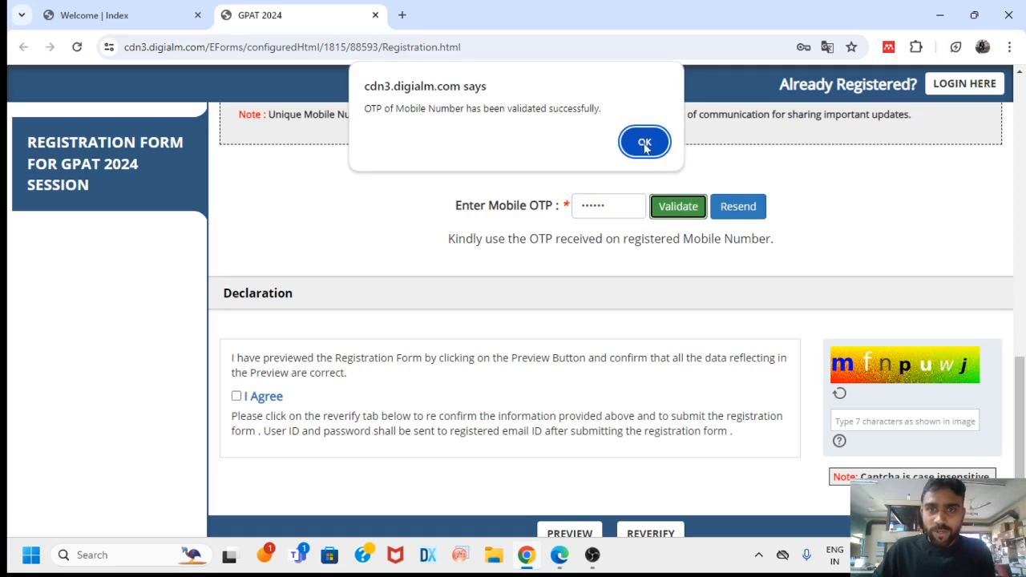
click(645, 144)
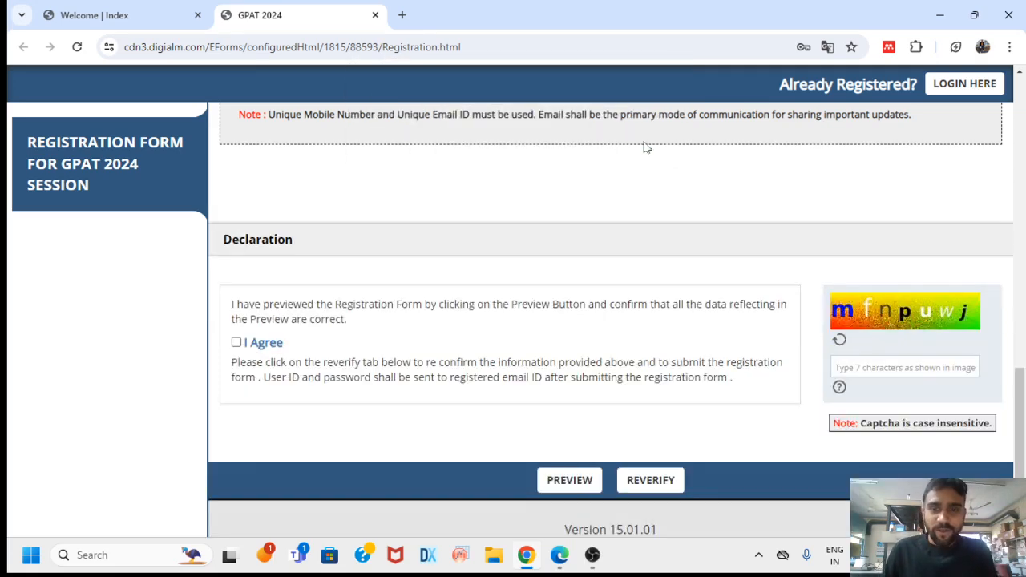
Enter the declaration captcha, agree to the declaration, and open the details verification
scroll(581, 181, down, 1)
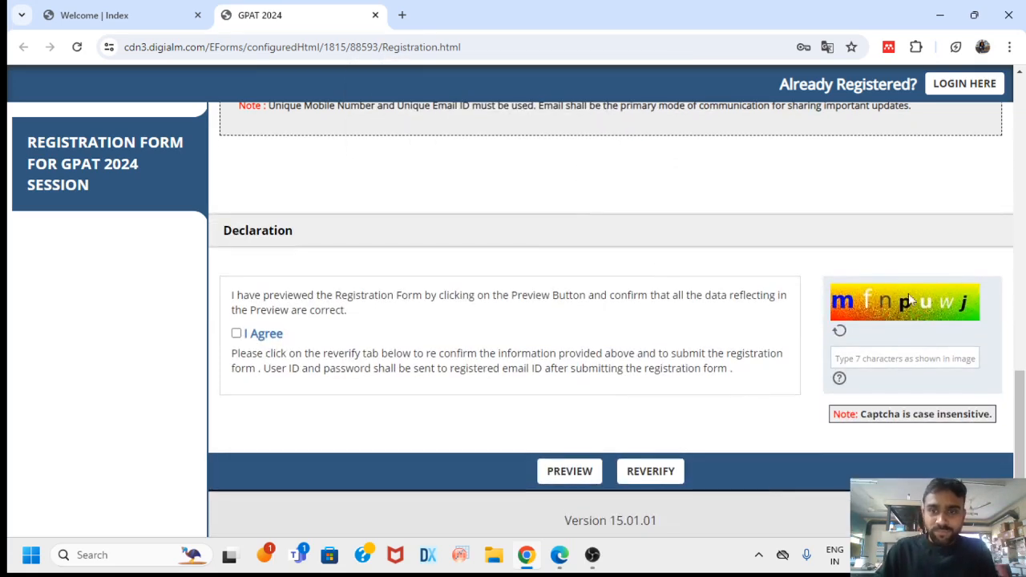
click(888, 358)
text(mfn)
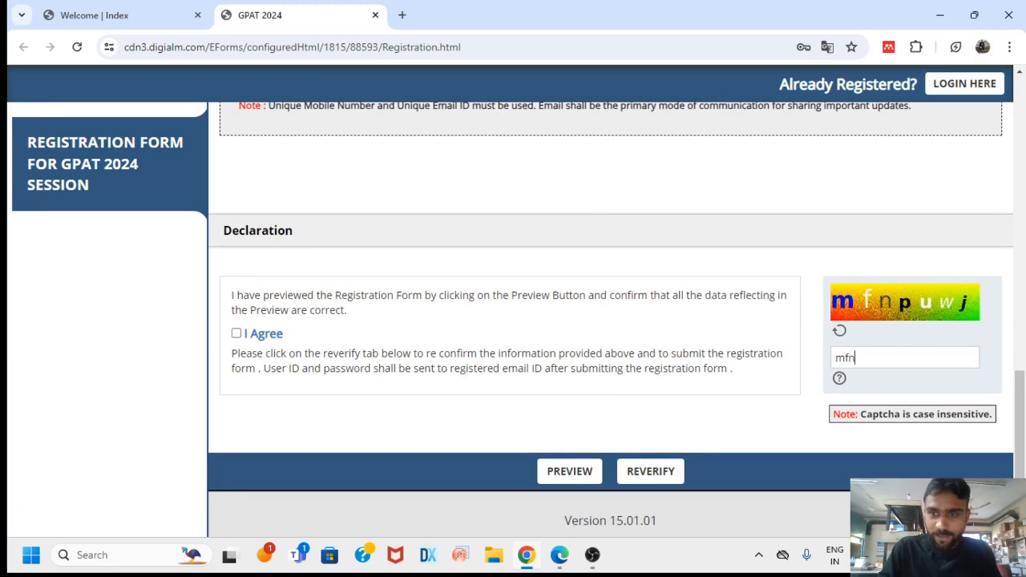
text(pu)
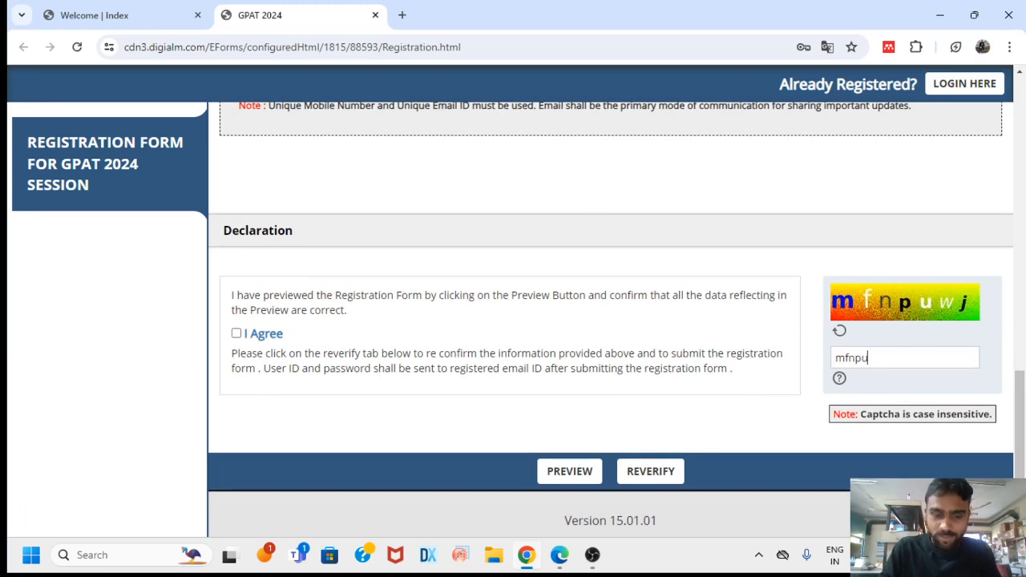
text(wj)
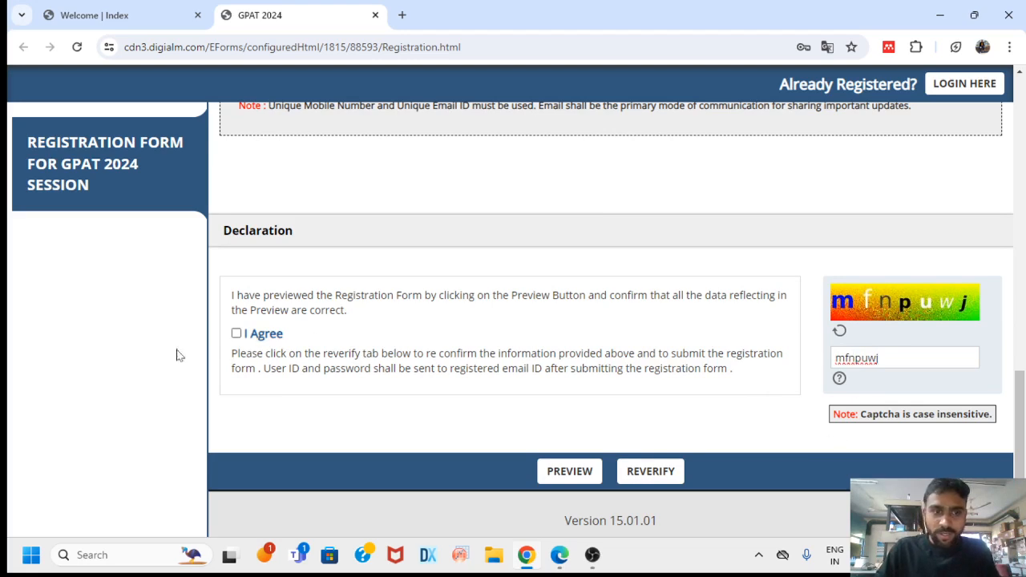
click(237, 334)
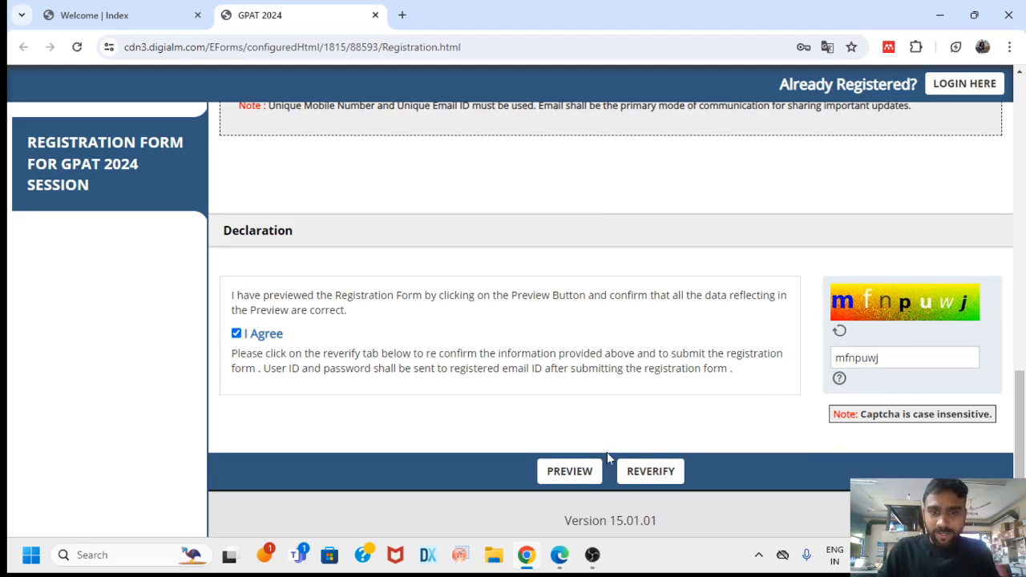
click(650, 471)
Tick the checkboxes confirming name, date of birth, gender, mobile number and email ID
scroll(649, 427, down, 3)
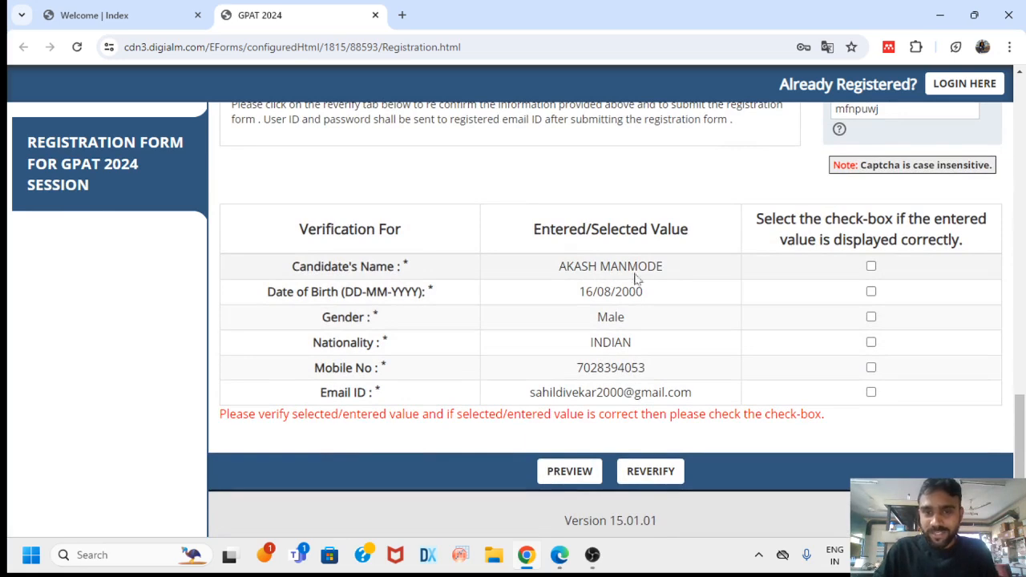
click(870, 267)
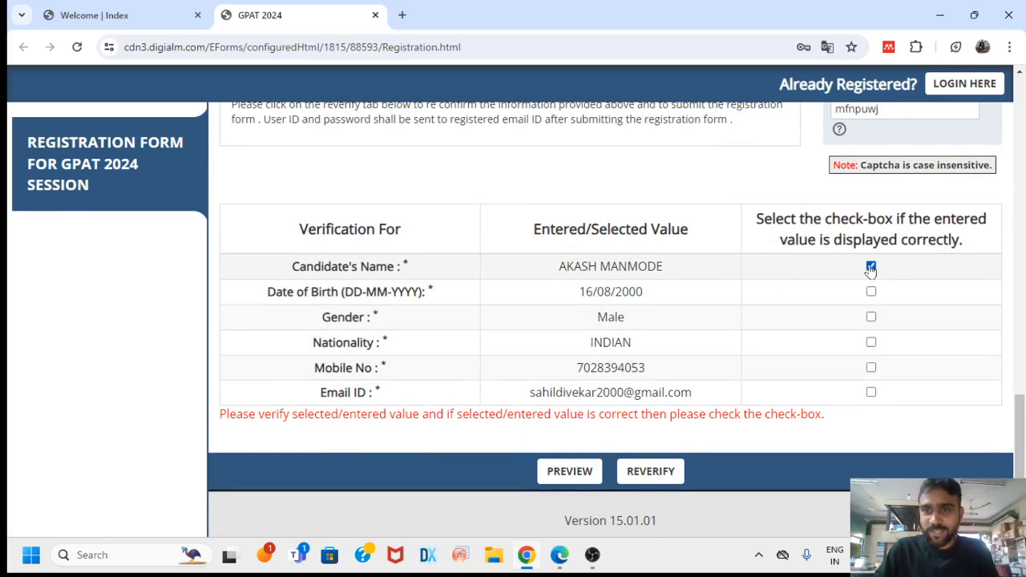
click(871, 292)
click(870, 316)
click(870, 367)
click(870, 392)
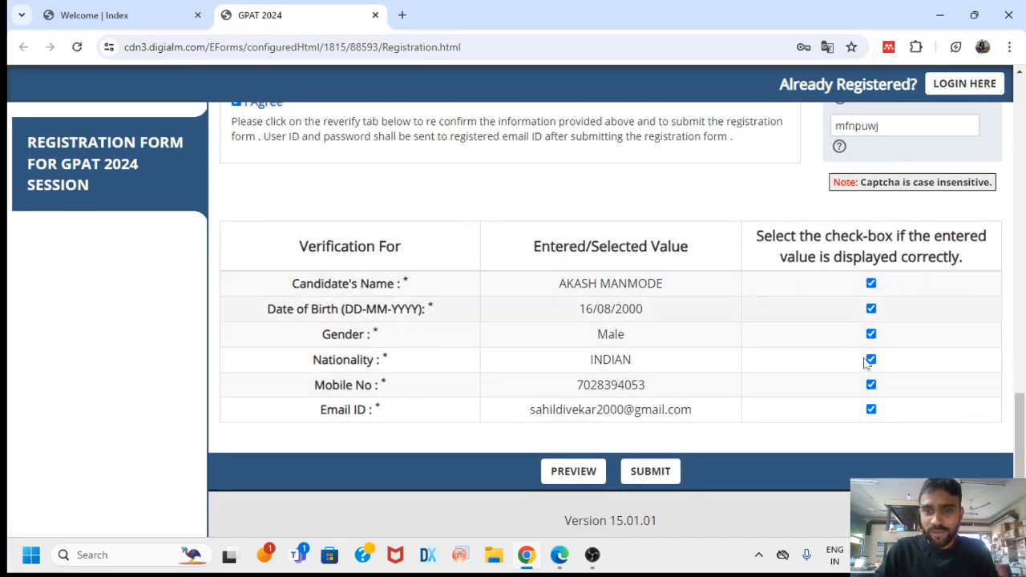
Submit the registration, confirm and dismiss the success note, then go to the application form
click(656, 472)
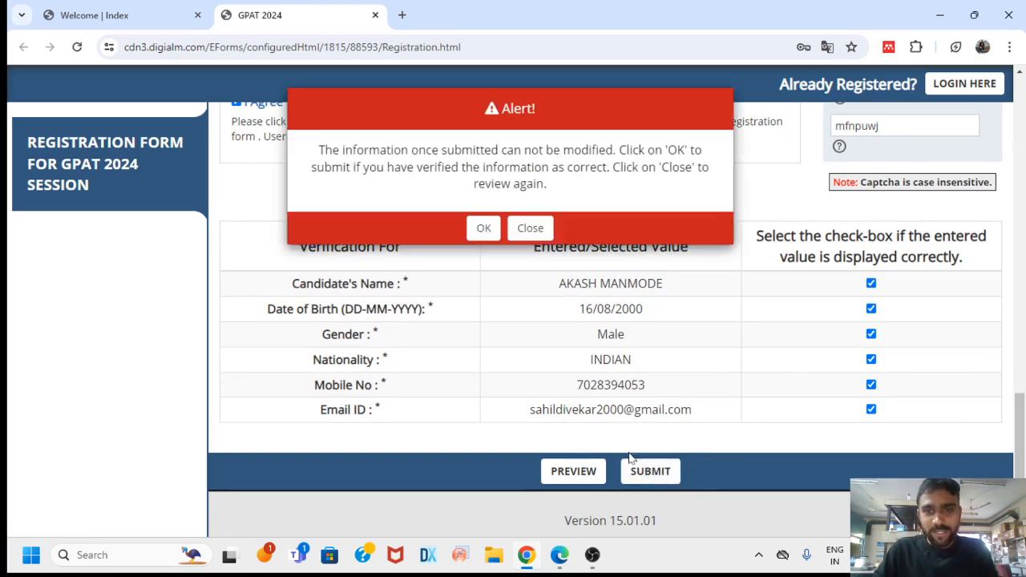
click(484, 230)
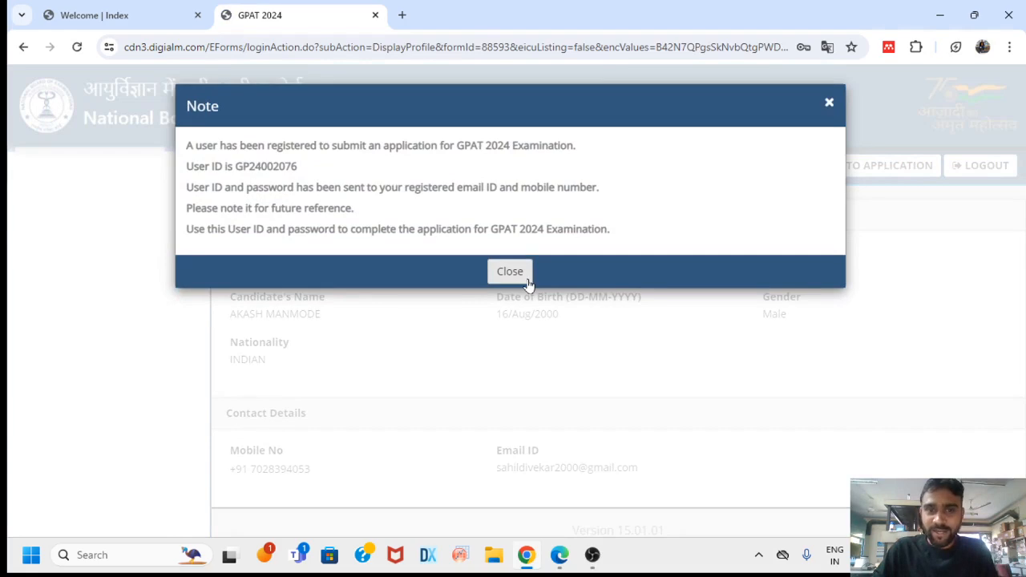
click(511, 273)
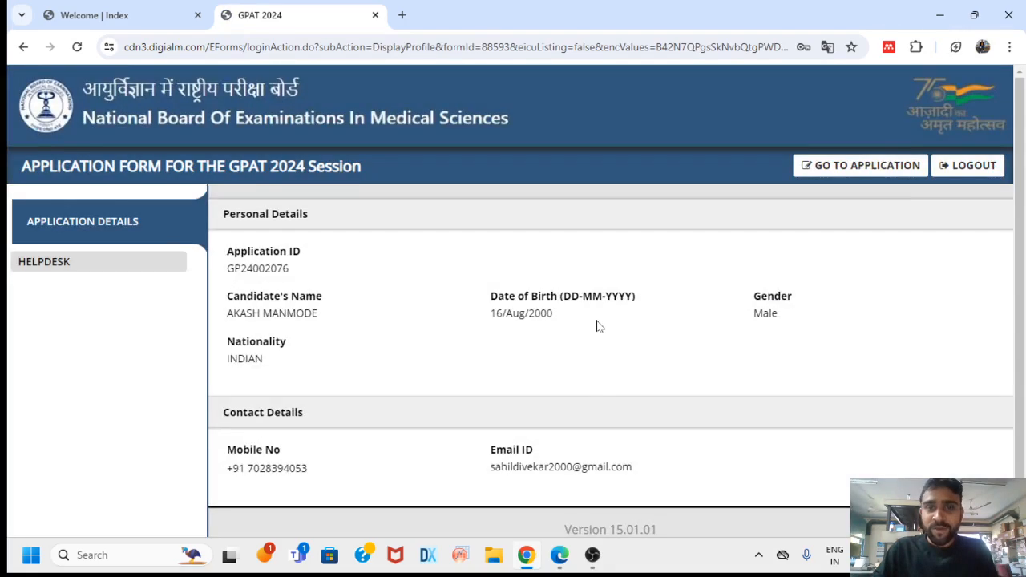
click(849, 165)
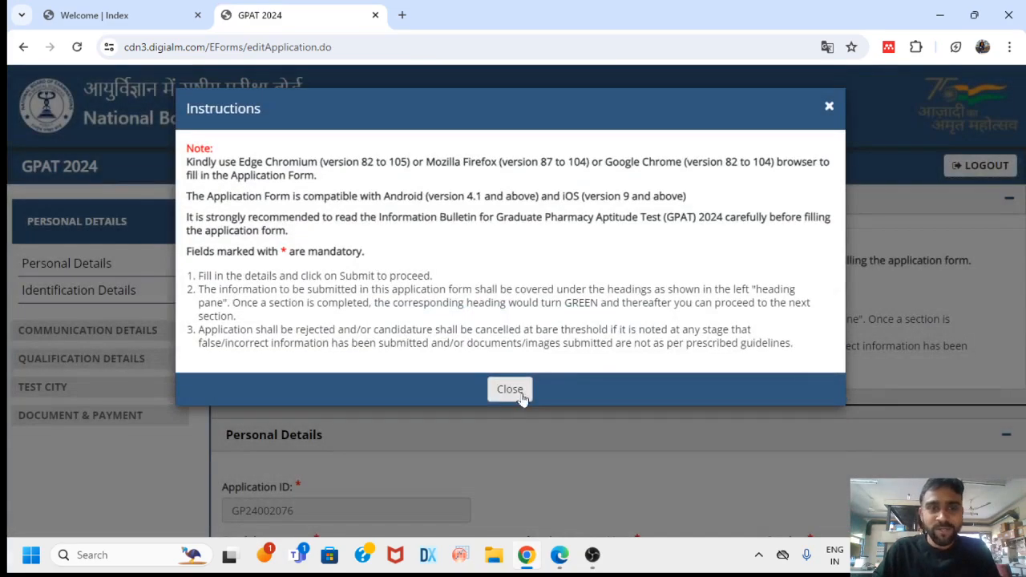
Close the instructions and enter the father's and mother's names
click(509, 389)
scroll(577, 326, down, 3)
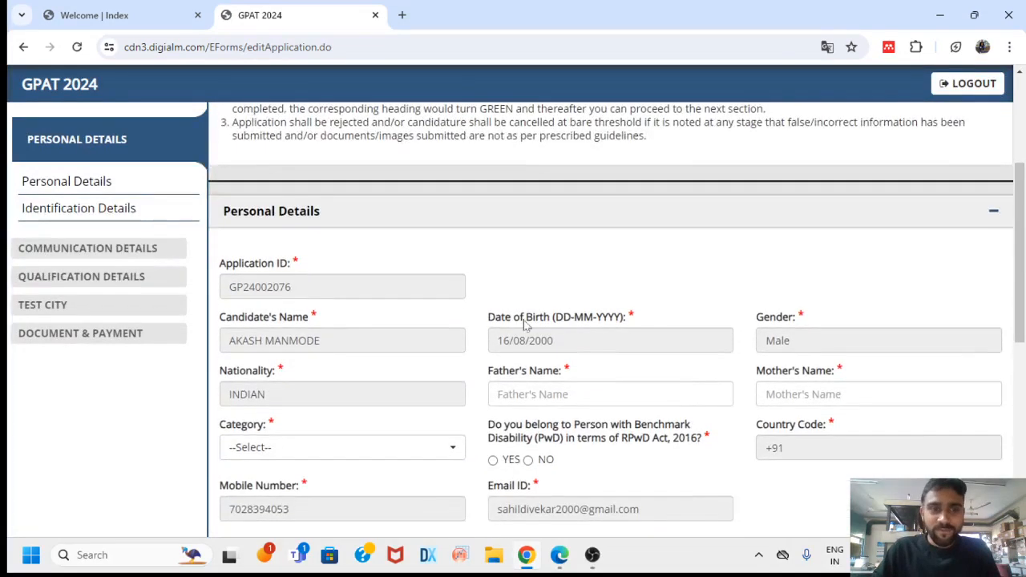
scroll(553, 324, down, 2)
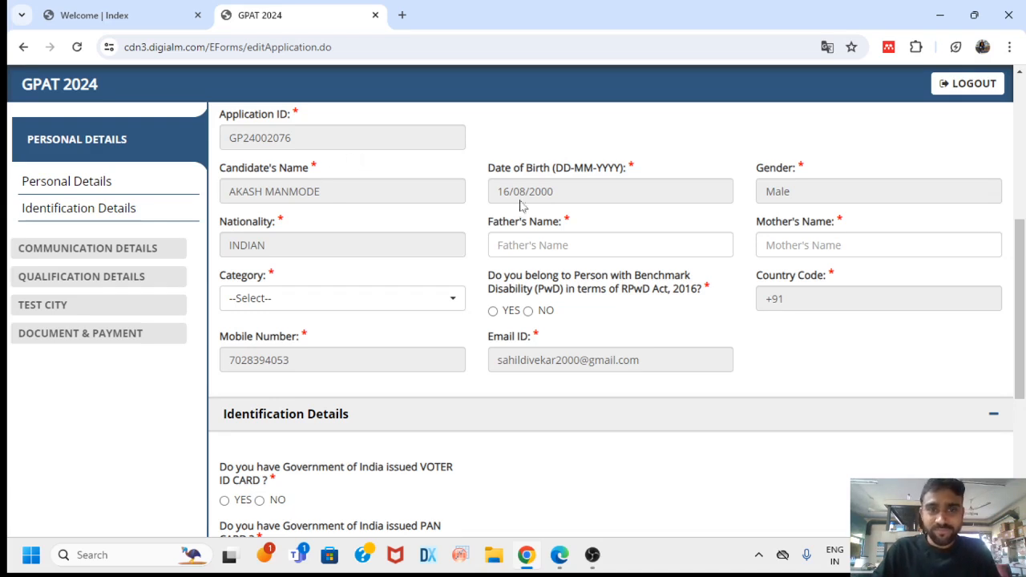
click(593, 245)
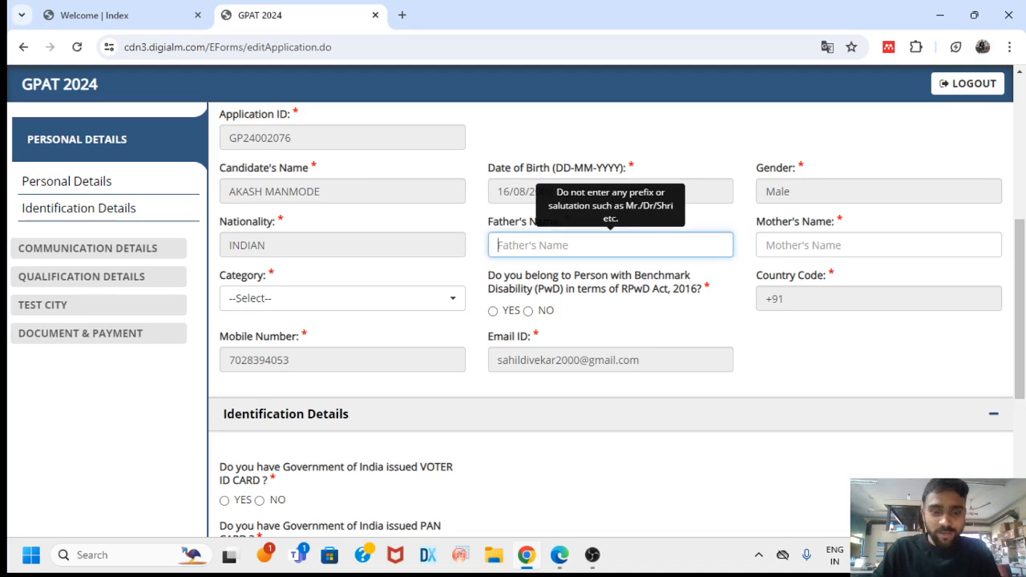
text(nmadeo)
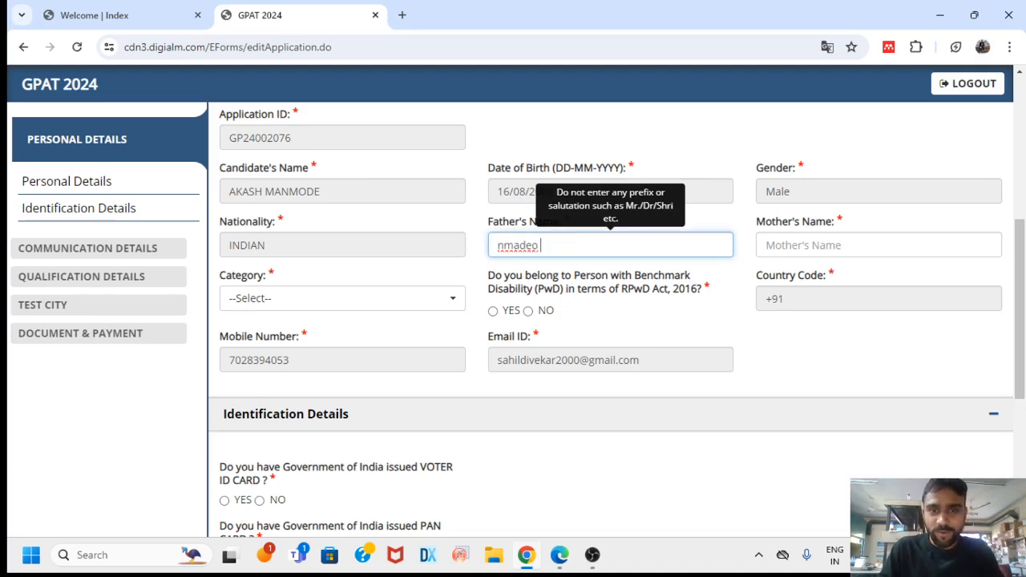
key(BackSpace)
key(BackSpace)
key(BackSpace)
key(BackSpace)
key(BackSpace)
key(BackSpace)
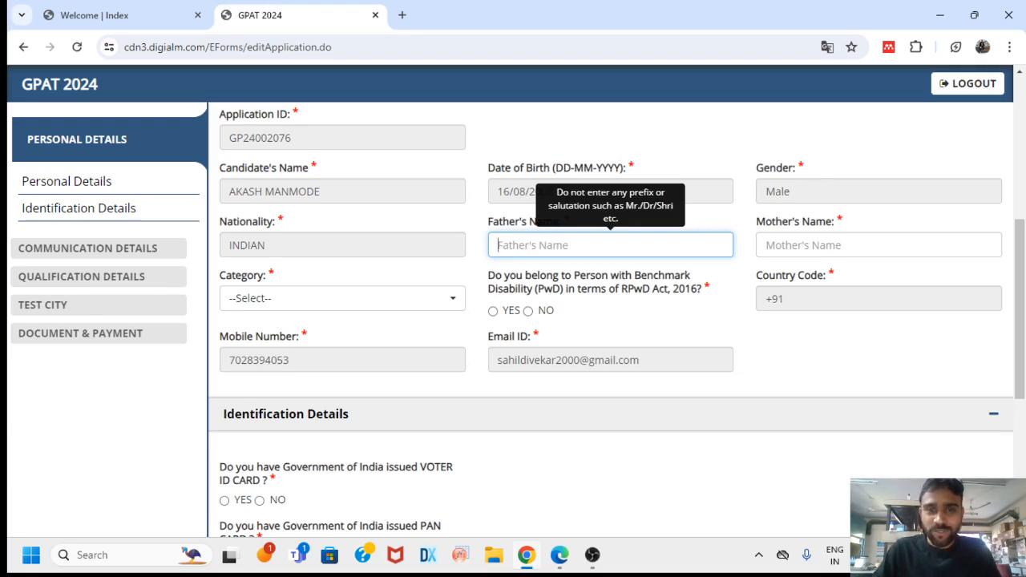
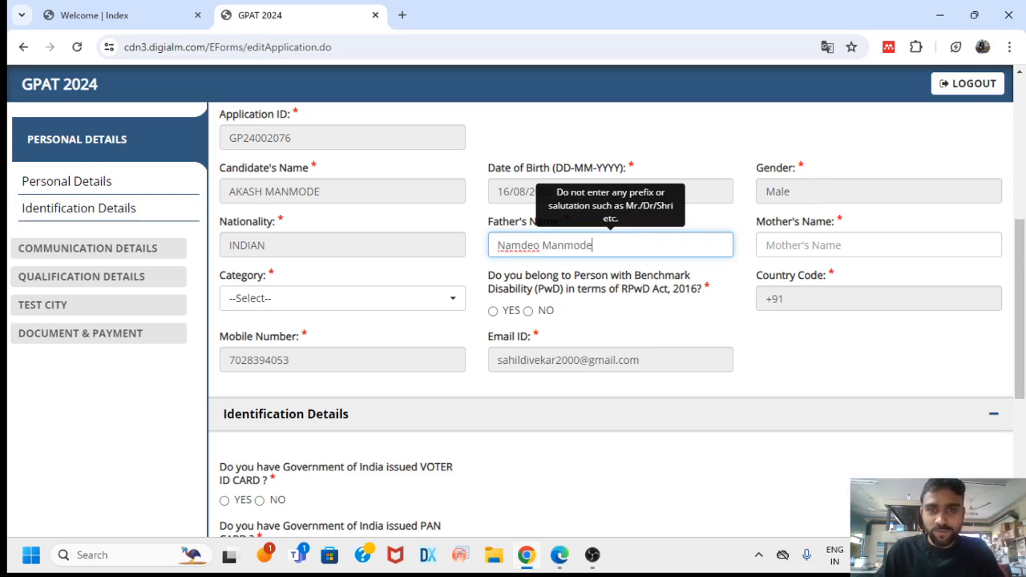
click(794, 244)
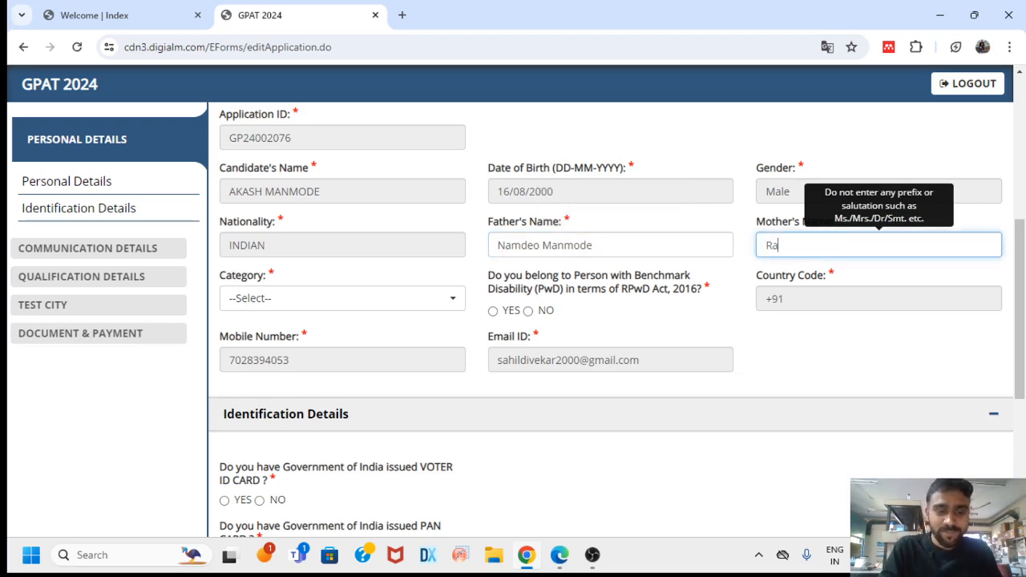
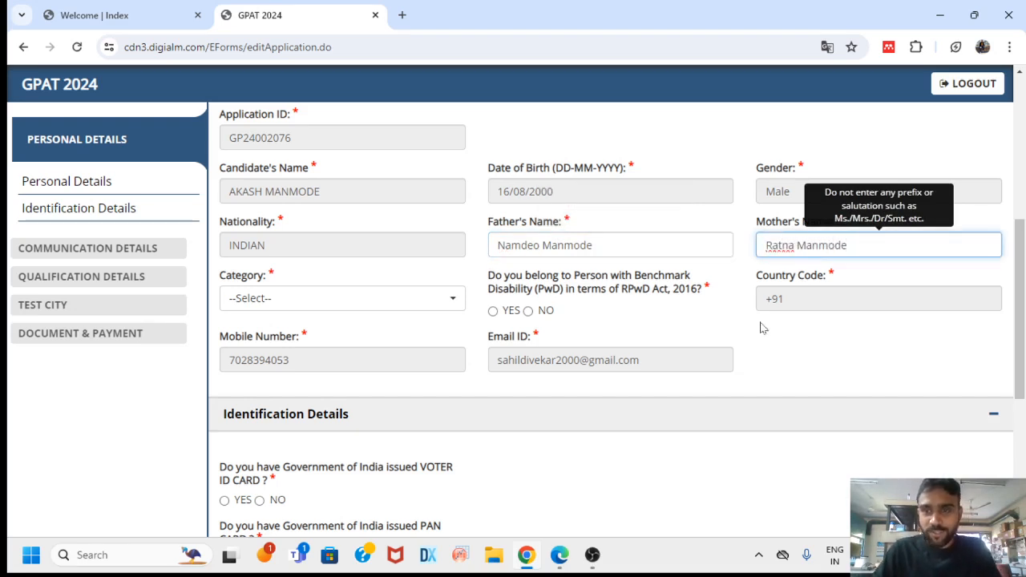
scroll(762, 328, down, 1)
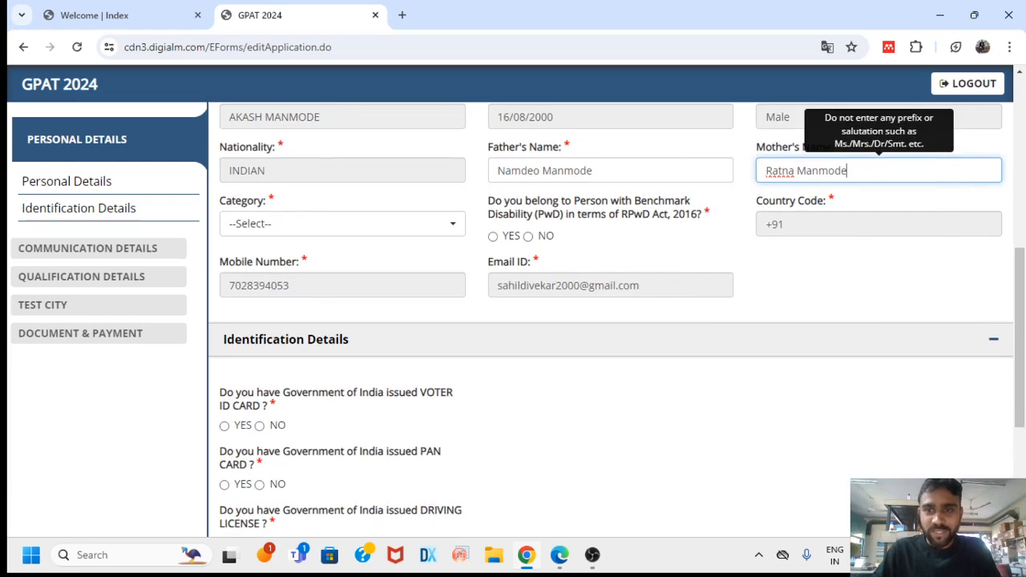
key(Tab)
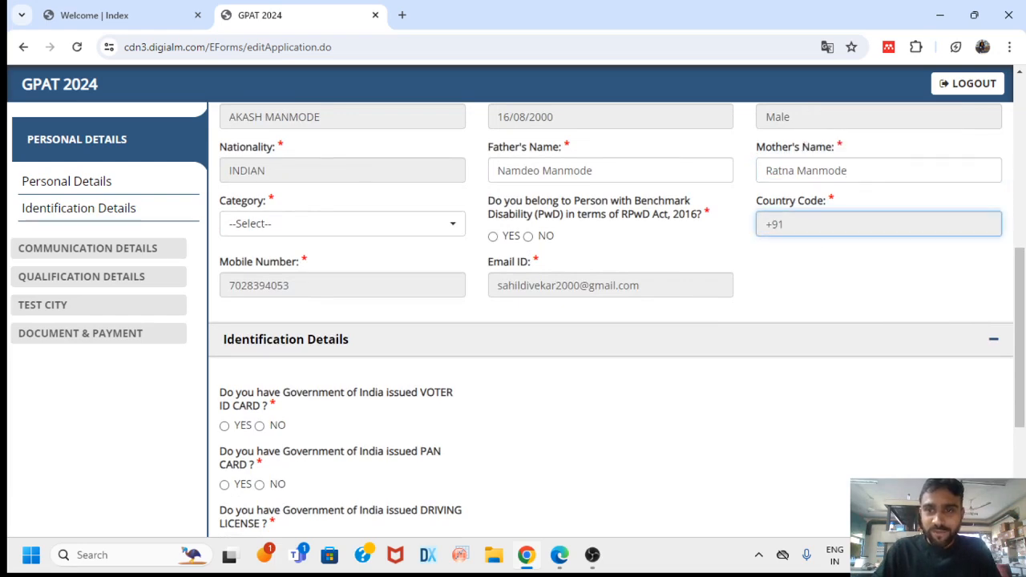
Answer No to the PwD question and confirm it
click(528, 237)
click(583, 174)
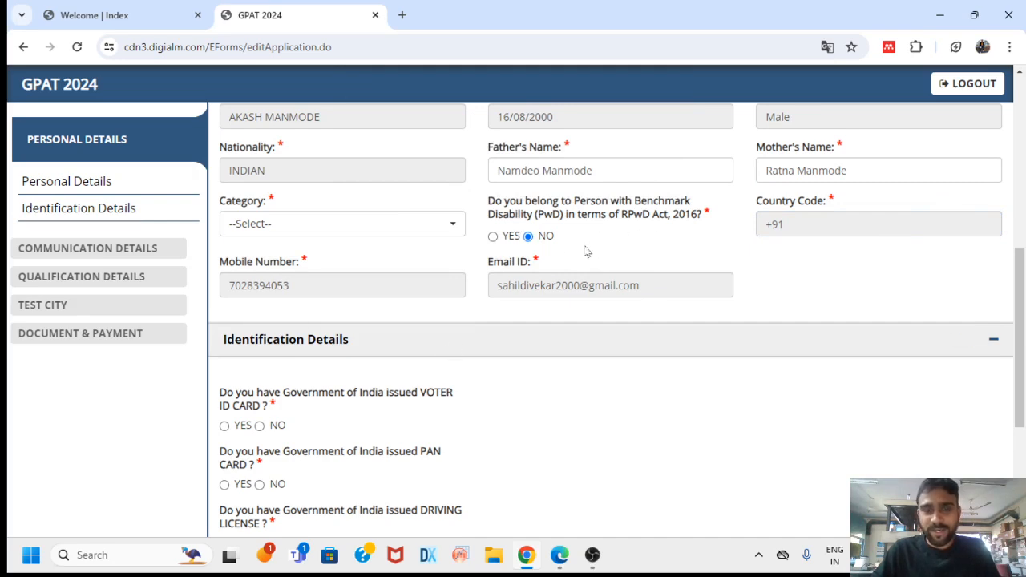
scroll(553, 255, down, 1)
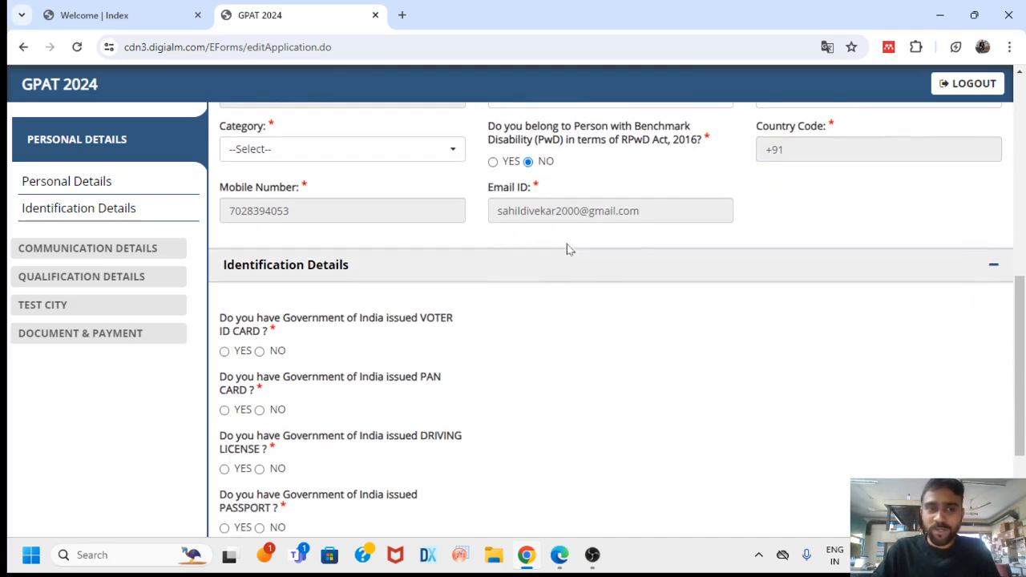
Choose OBC-NCL(Central List) in the Category dropdown and scroll to Identification Details
click(436, 164)
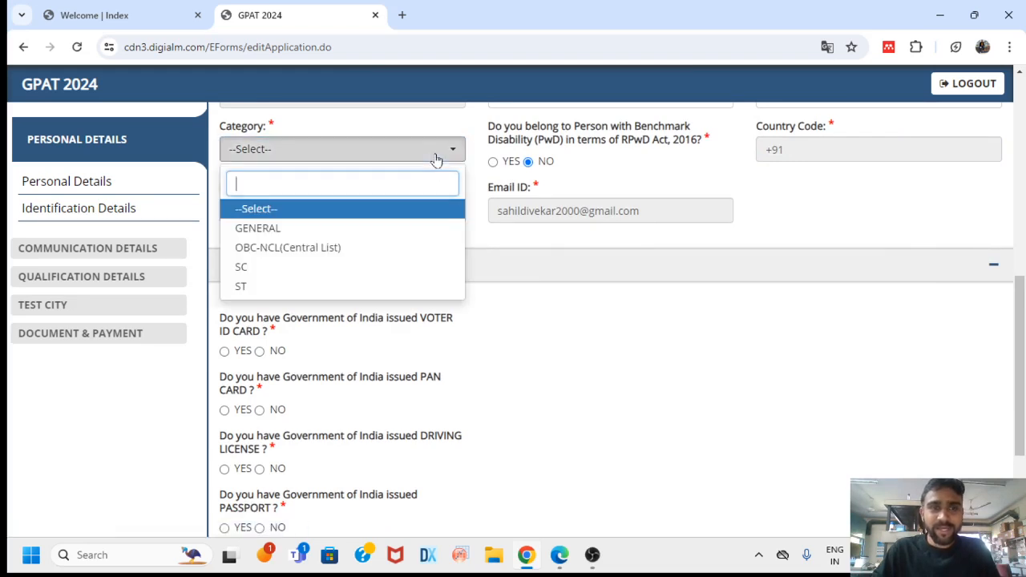
click(344, 245)
scroll(506, 229, up, 2)
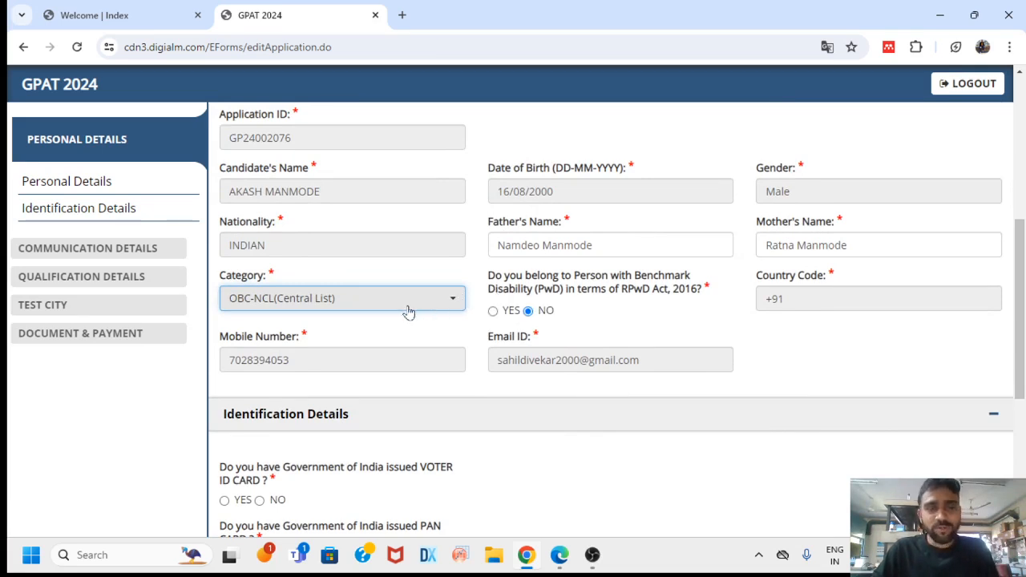
click(451, 303)
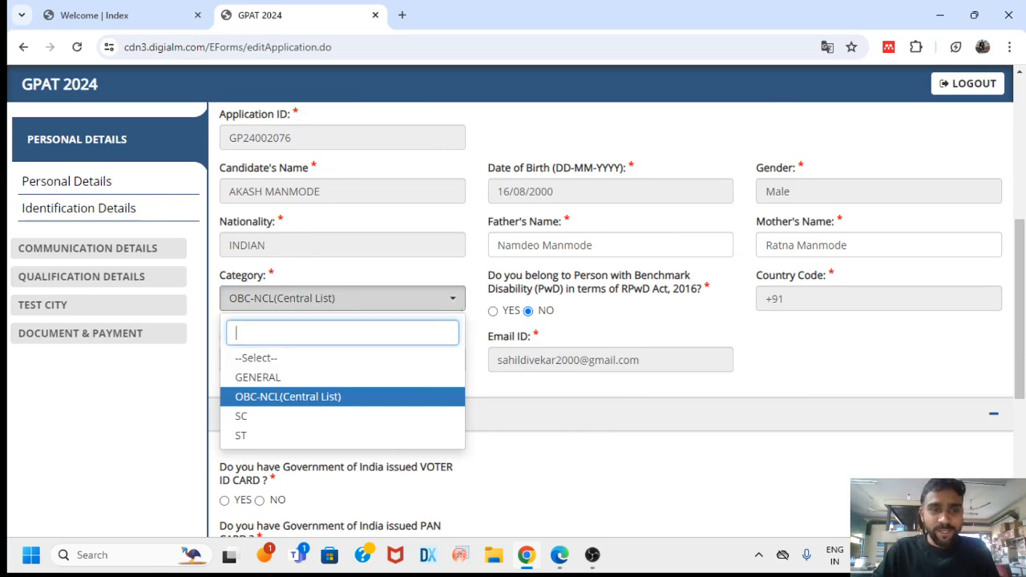
click(404, 398)
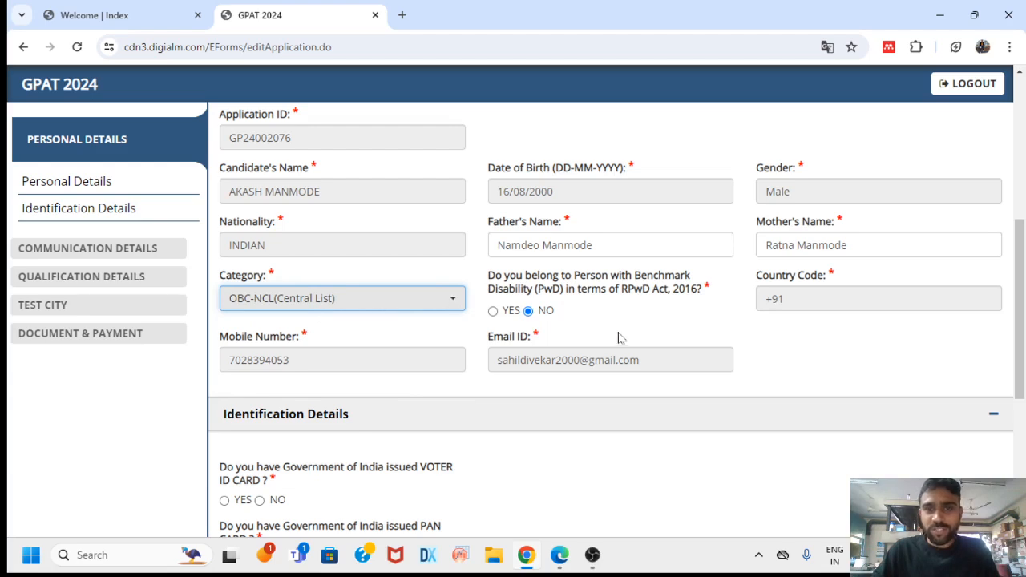
scroll(595, 334, down, 2)
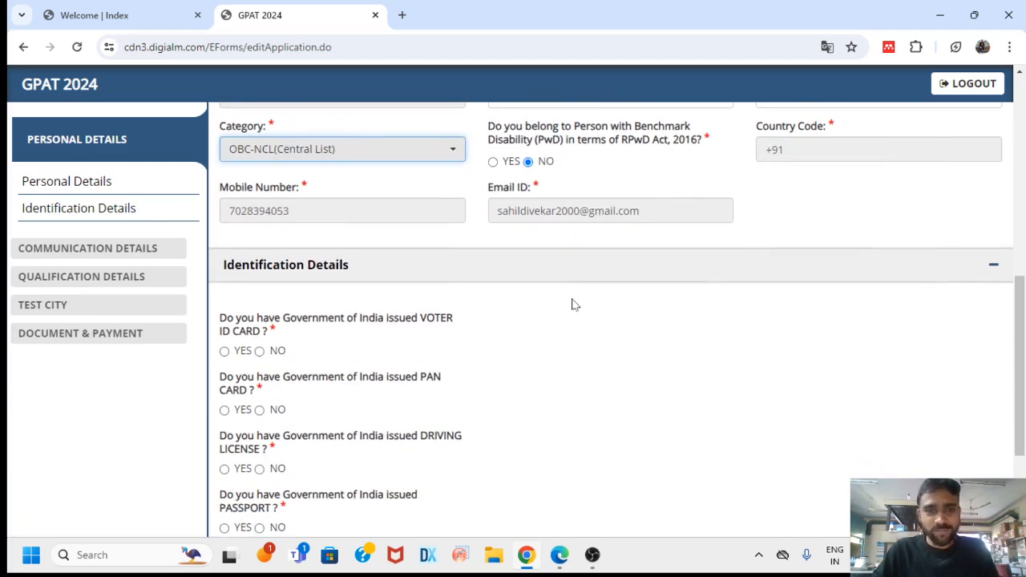
scroll(572, 300, down, 1)
scroll(400, 269, down, 1)
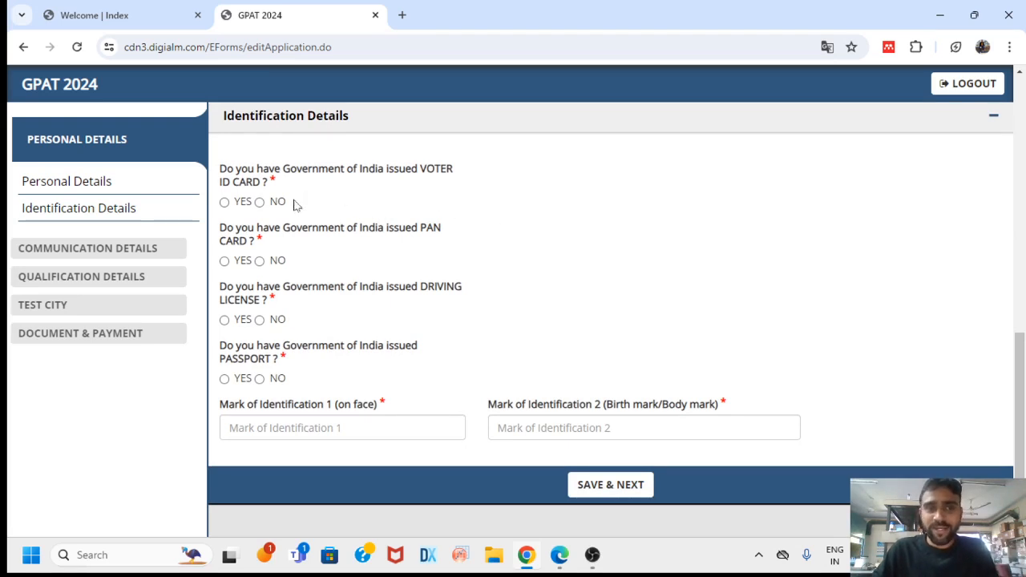
Answer Yes to voter ID and No to PAN card, then enter the voter ID number
click(224, 203)
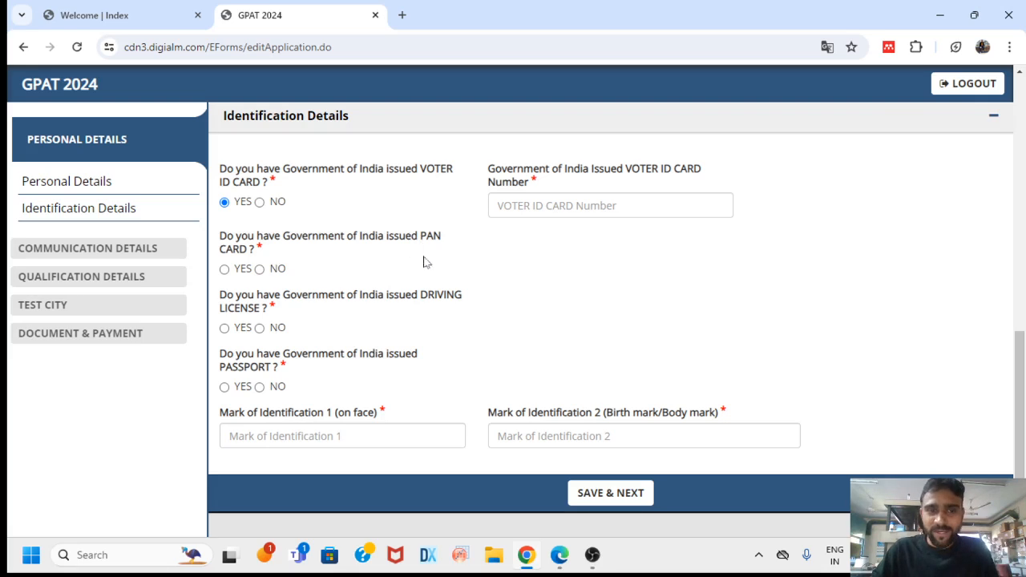
click(260, 270)
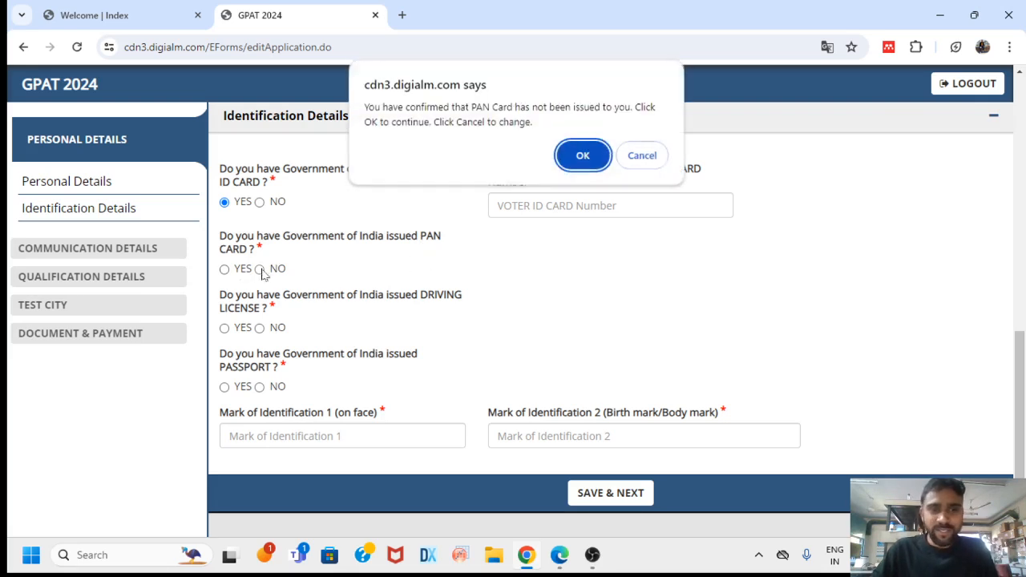
click(592, 158)
click(594, 206)
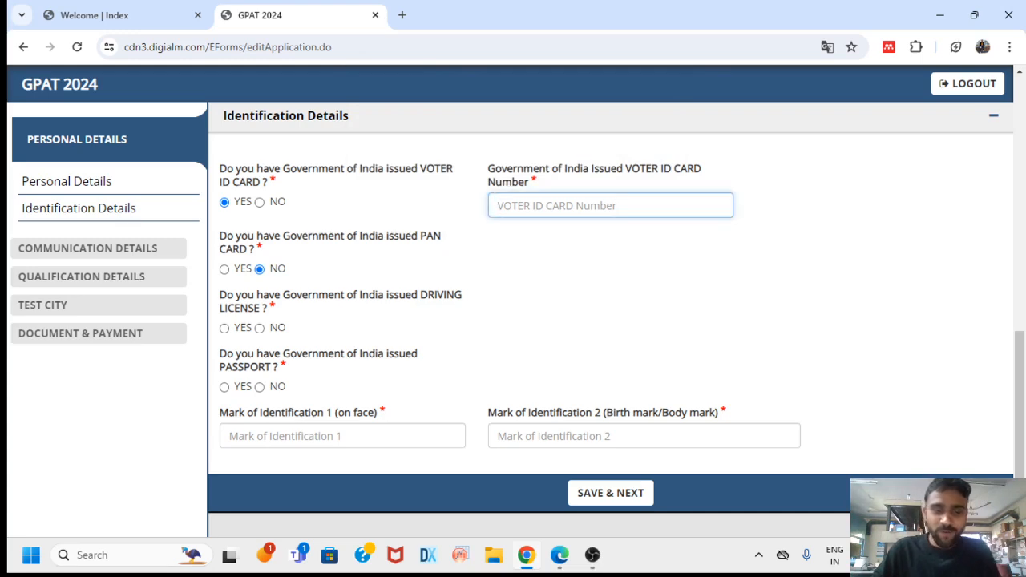
text(Igy)
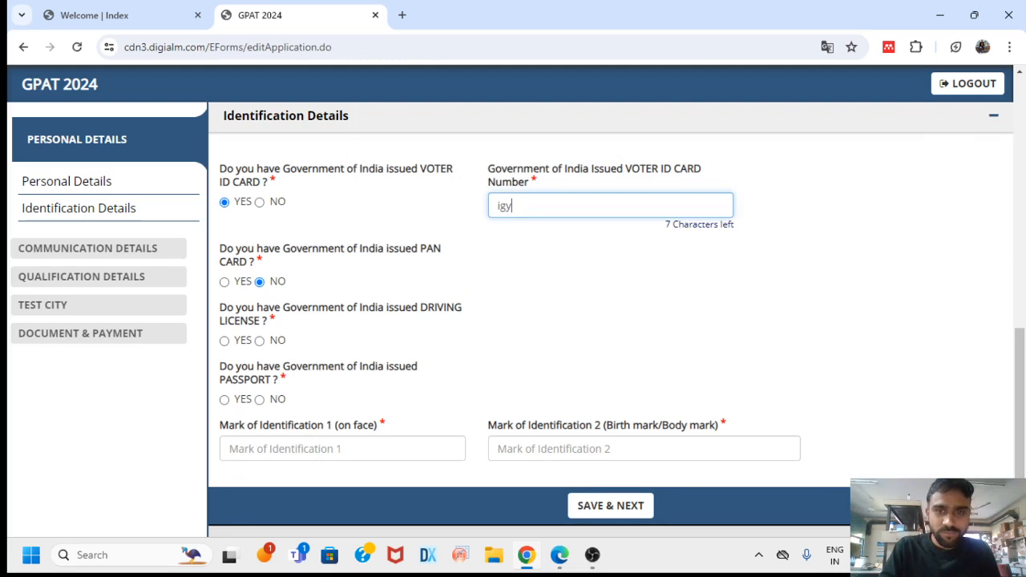
key(BackSpace)
key(BackSpace)
key(BackSpace)
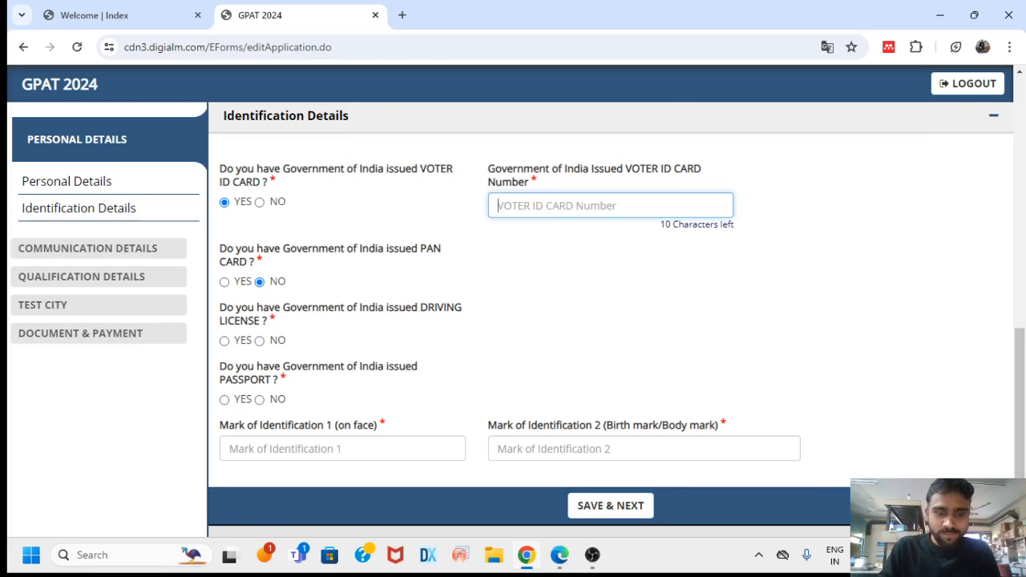
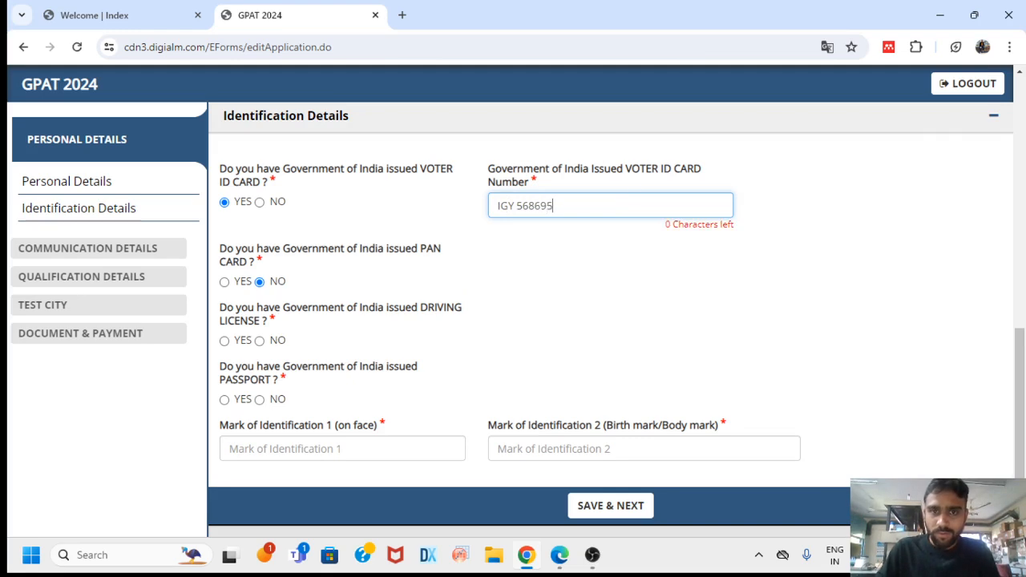
scroll(483, 262, down, 1)
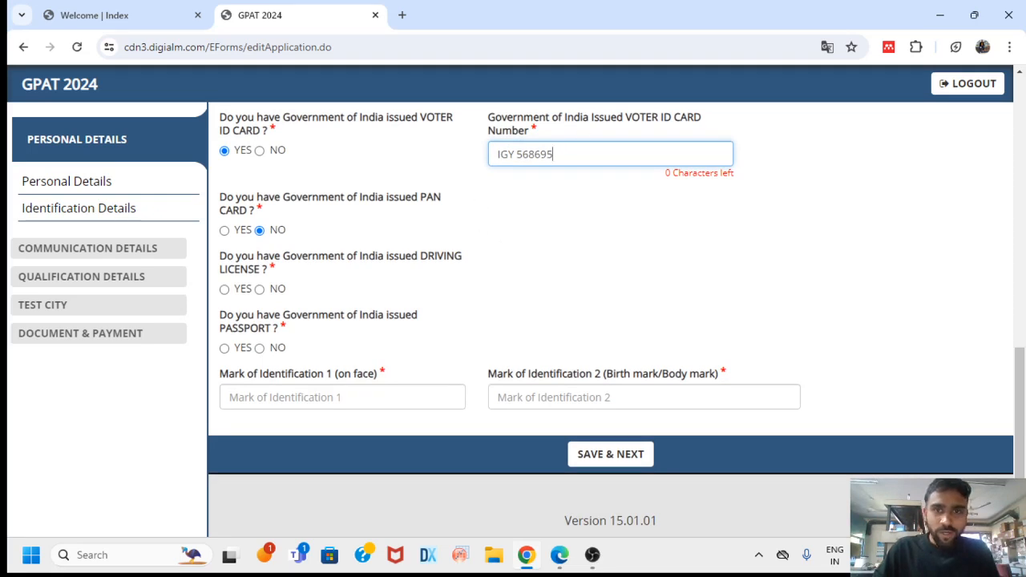
key(BackSpace)
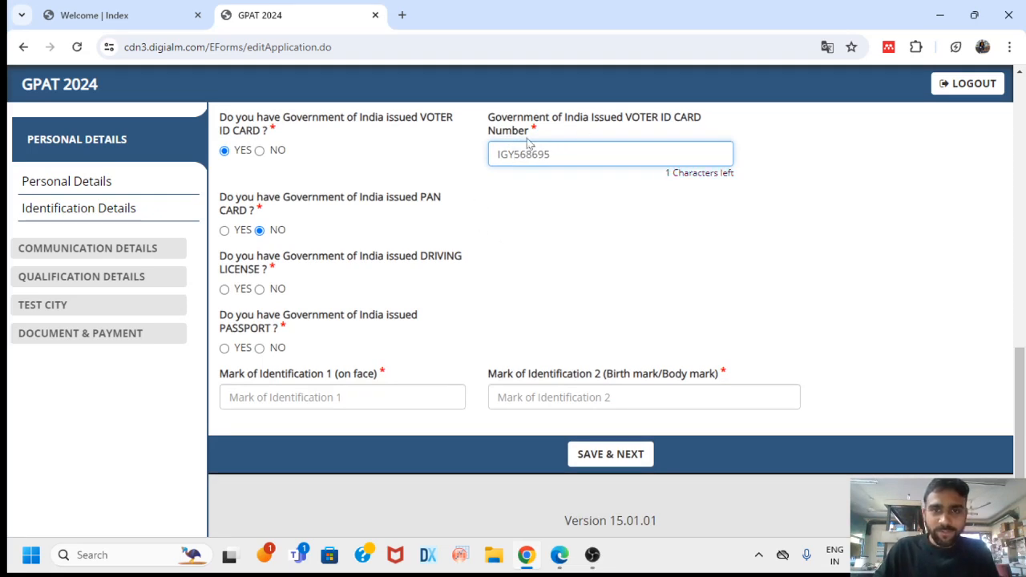
text(0)
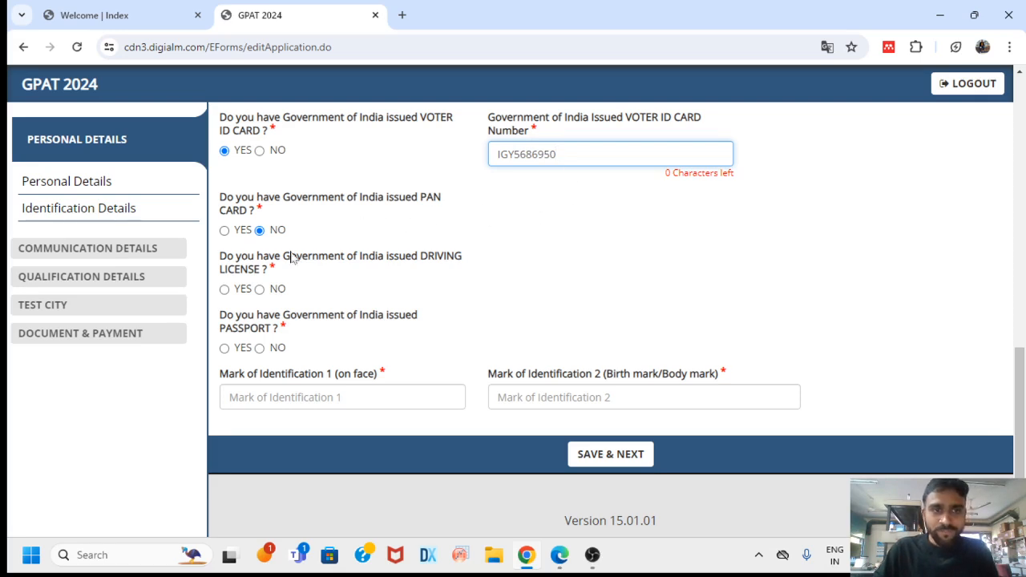
Answer No to driving licence and passport, confirming each prompt
click(259, 289)
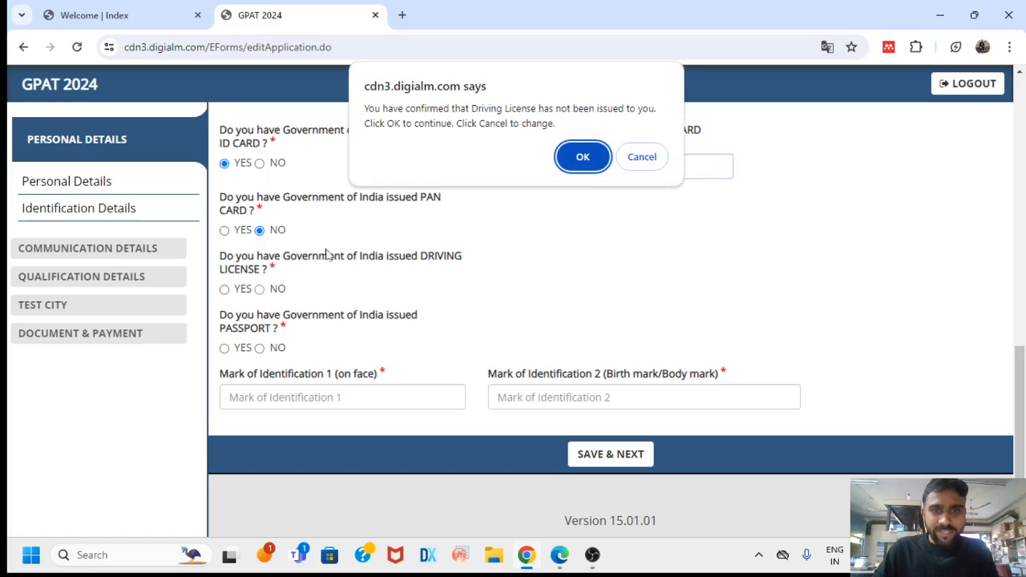
click(583, 156)
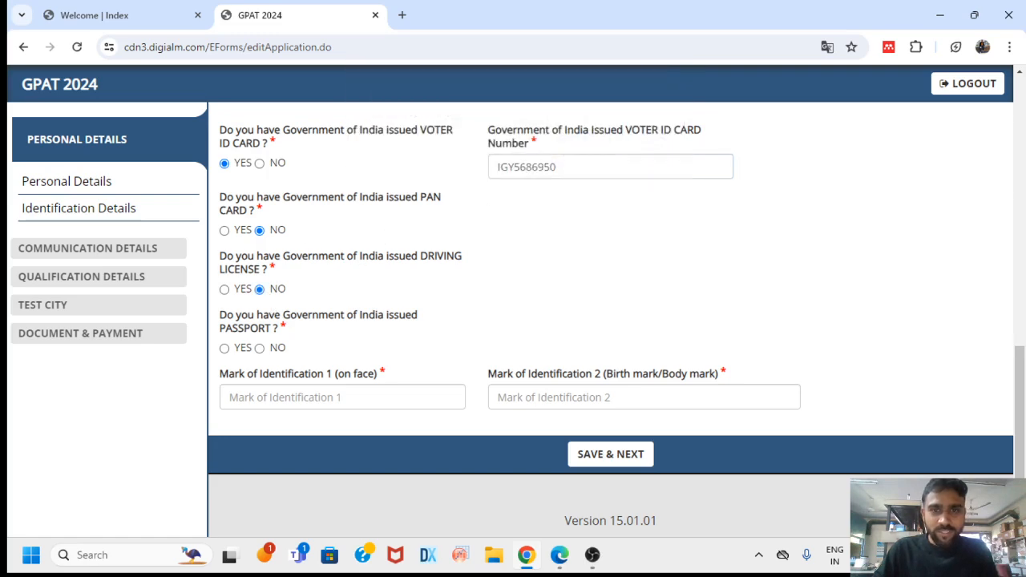
click(259, 350)
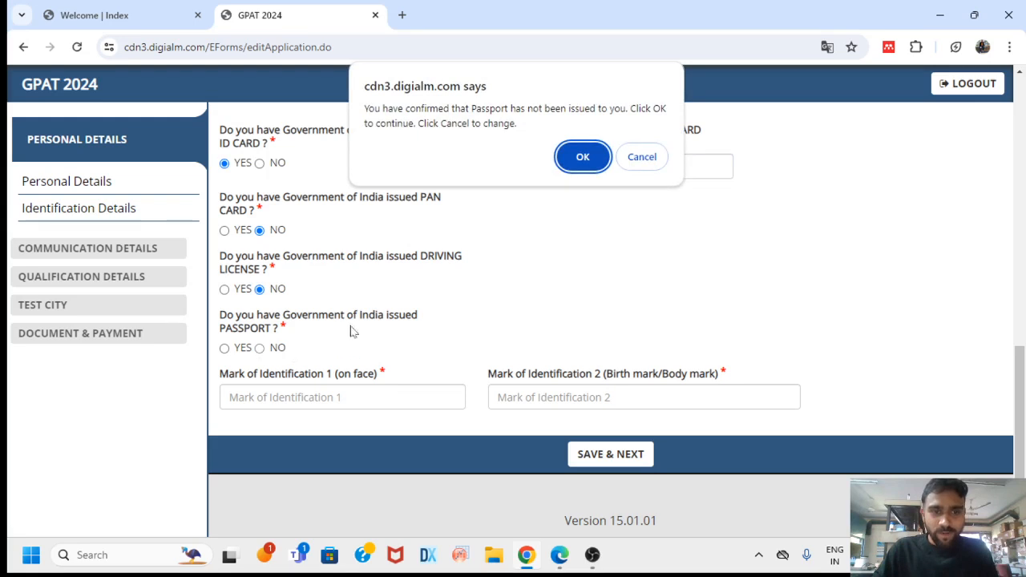
click(583, 157)
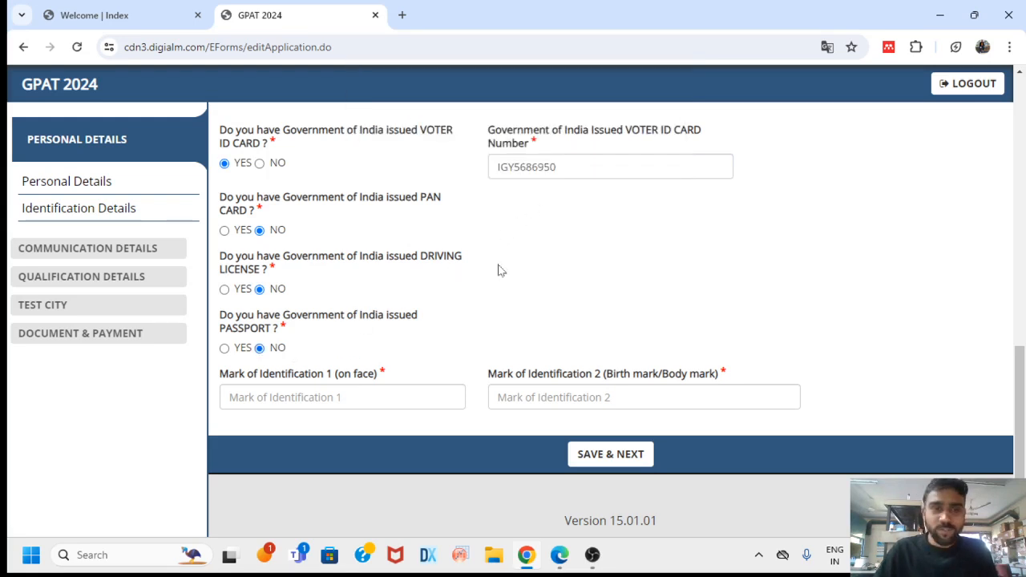
Enter identification marks 'mole on face' and 'no mark', then Save & Next
click(345, 396)
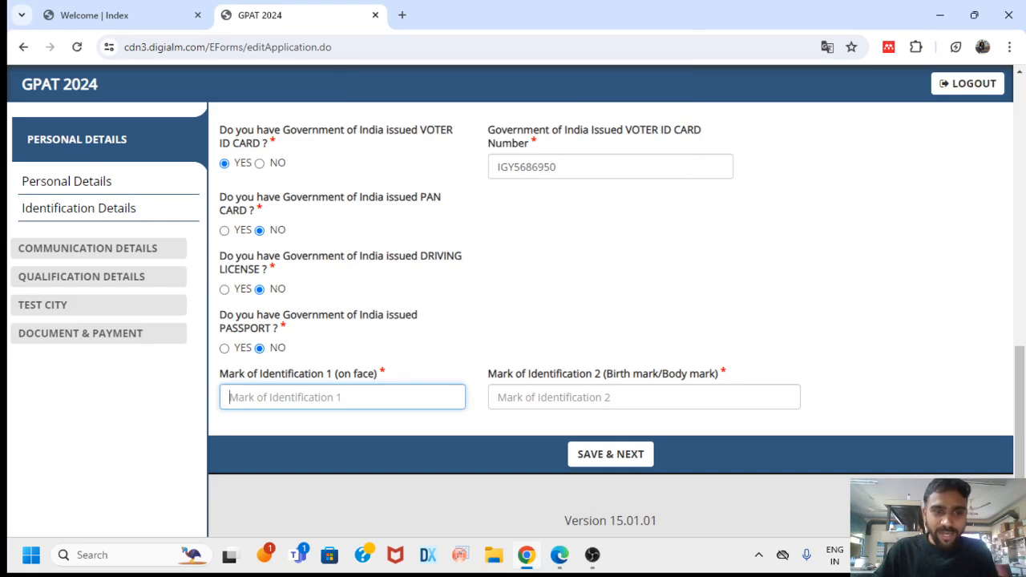
text(mOLE )
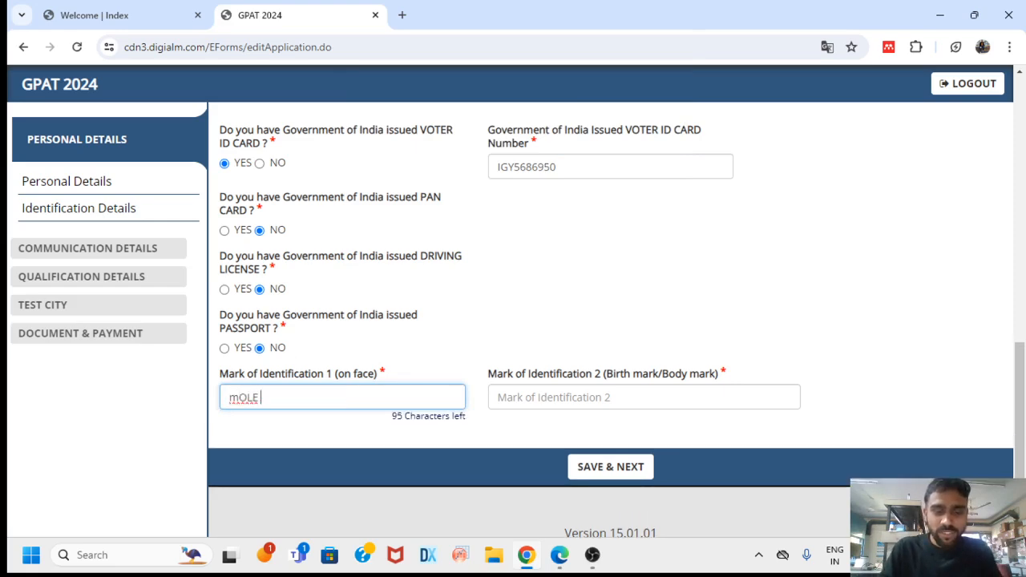
text(ON)
key(BackSpace)
key(BackSpace)
key(BackSpace)
key(BackSpace)
key(BackSpace)
key(BackSpace)
key(BackSpace)
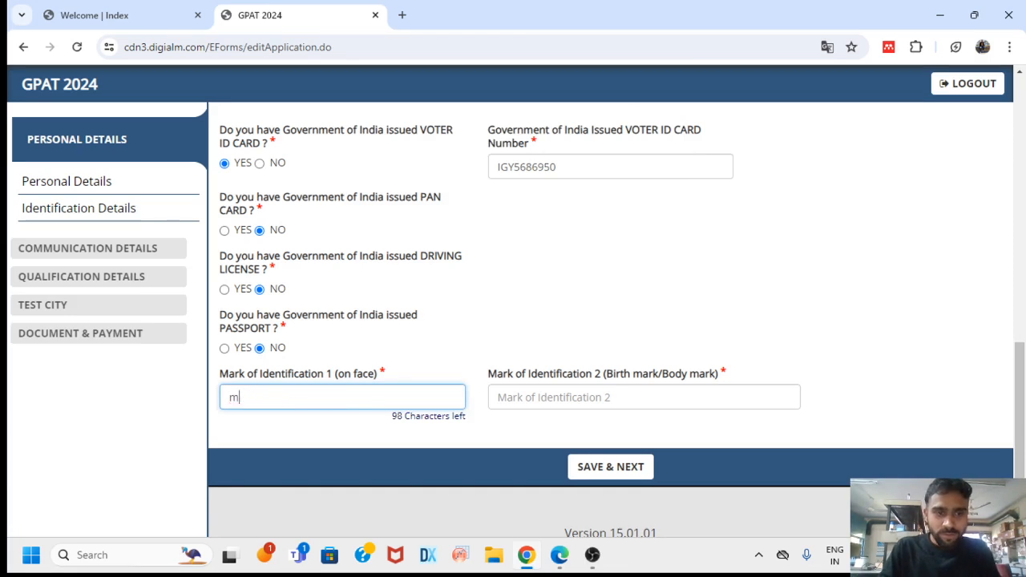
text(mole on face)
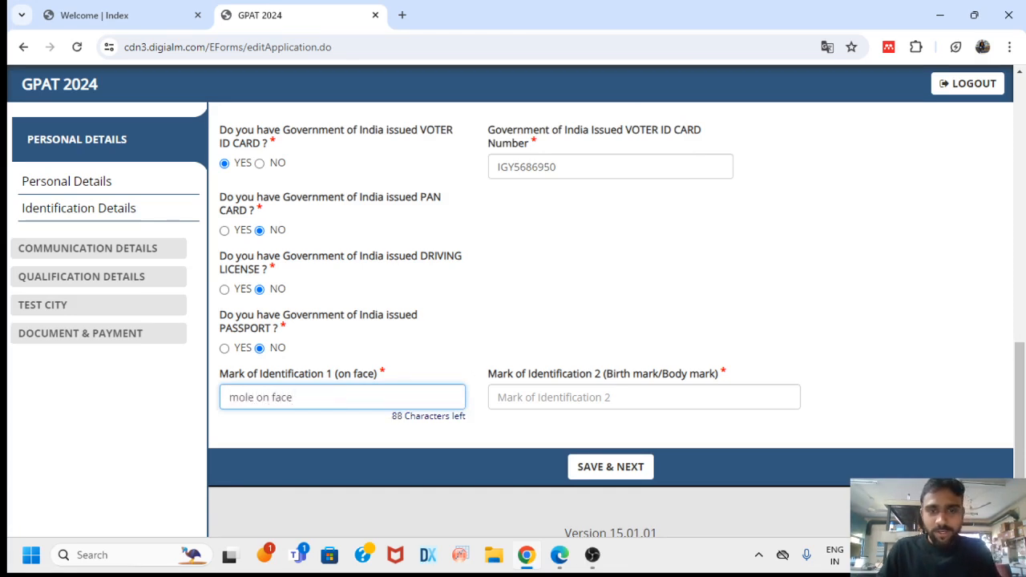
key(Tab)
text(no mar)
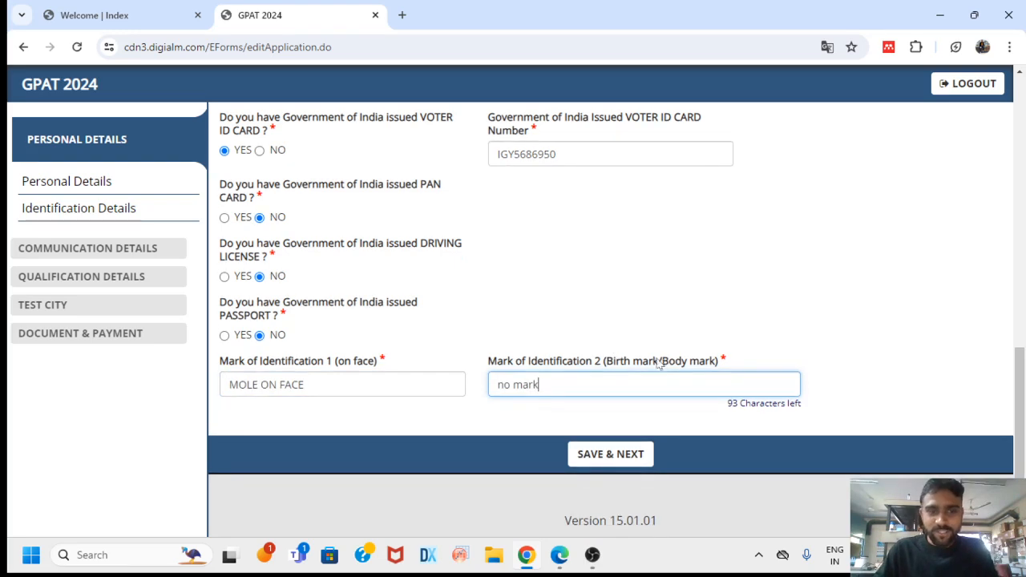
scroll(567, 390, up, 1)
scroll(553, 376, up, 1)
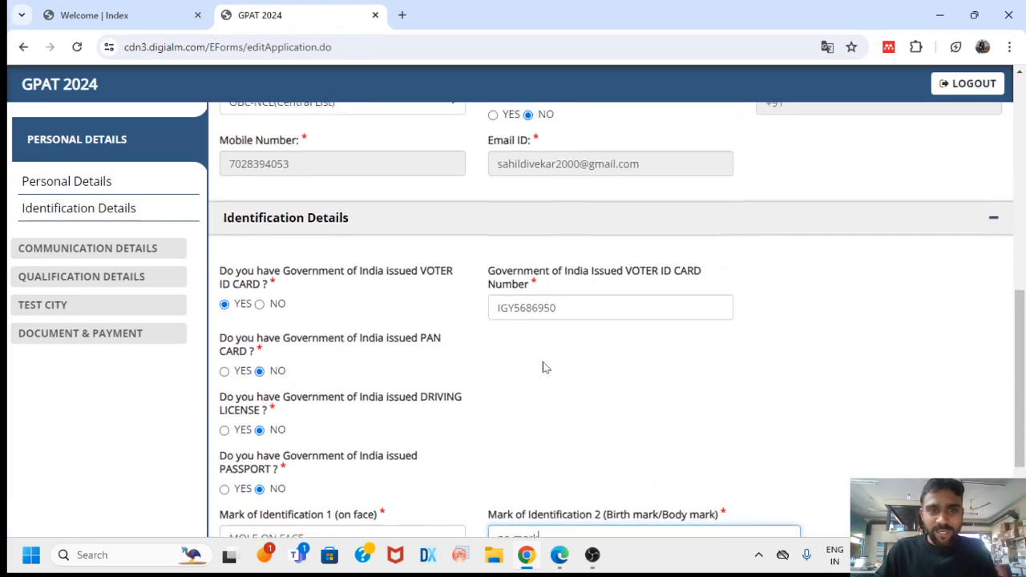
scroll(545, 364, down, 2)
click(615, 455)
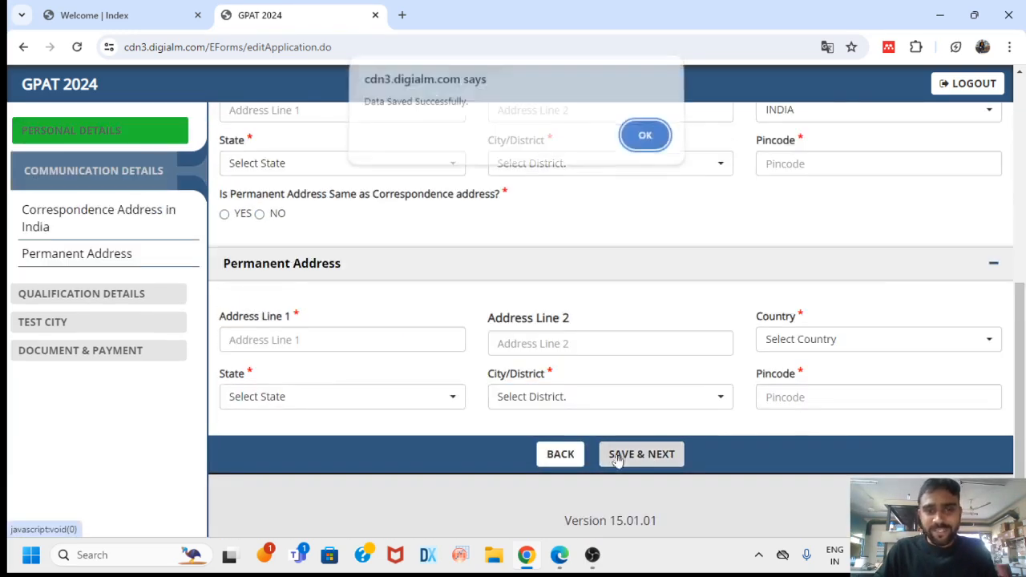
Autofill the saved correspondence address and remove trailing commas from both address lines
click(641, 145)
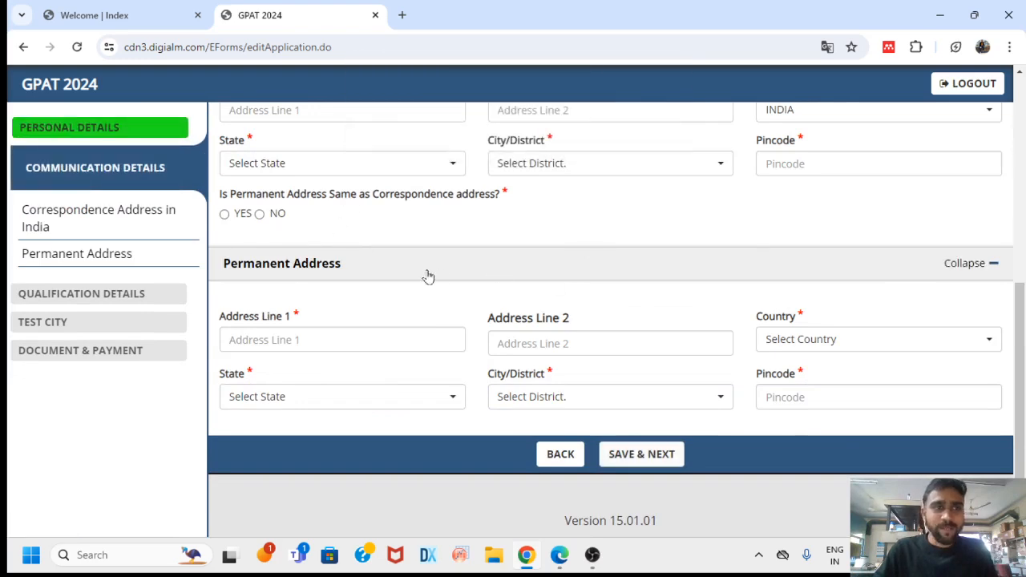
scroll(586, 250, up, 4)
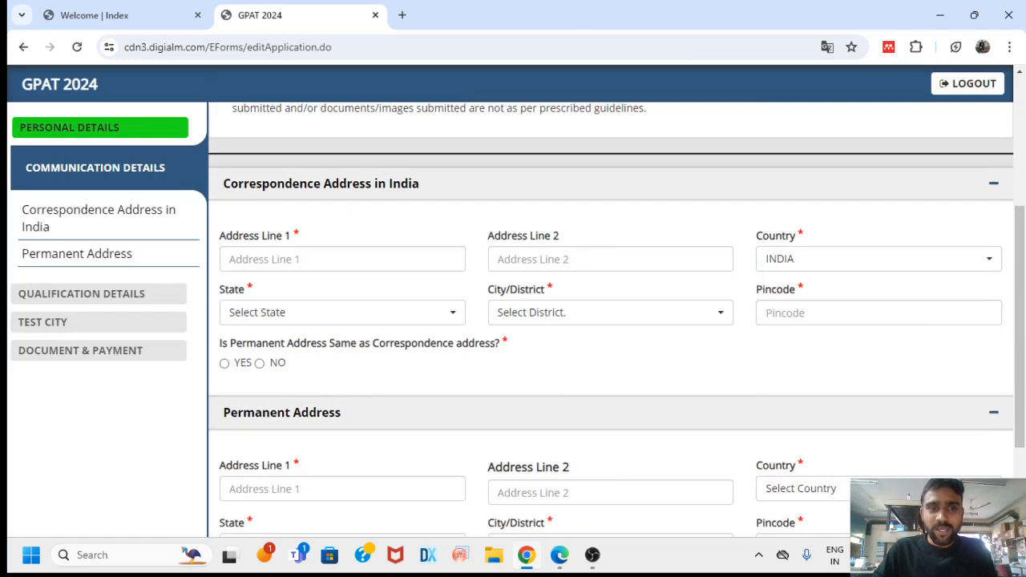
scroll(521, 270, down, 2)
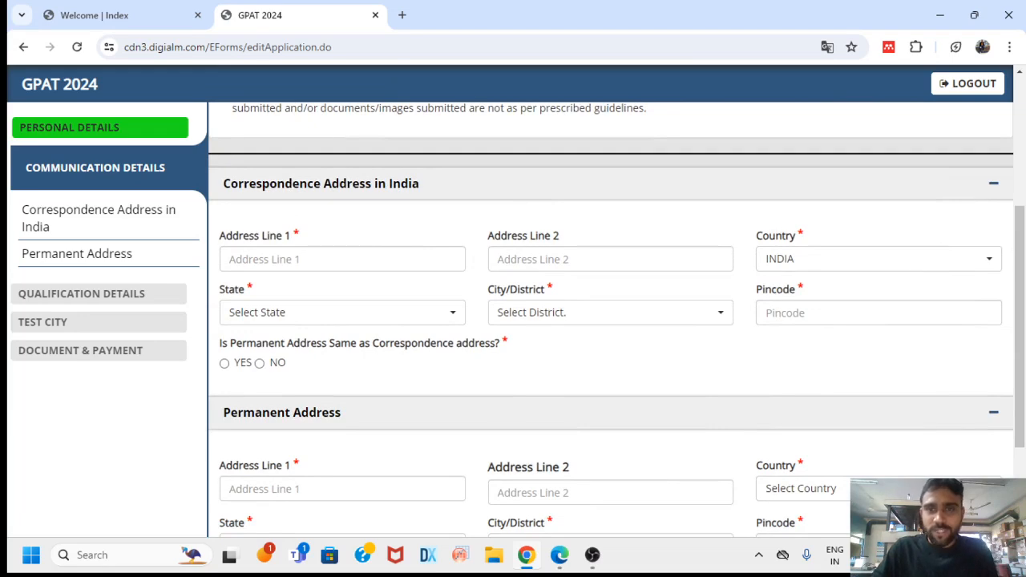
scroll(460, 336, down, 1)
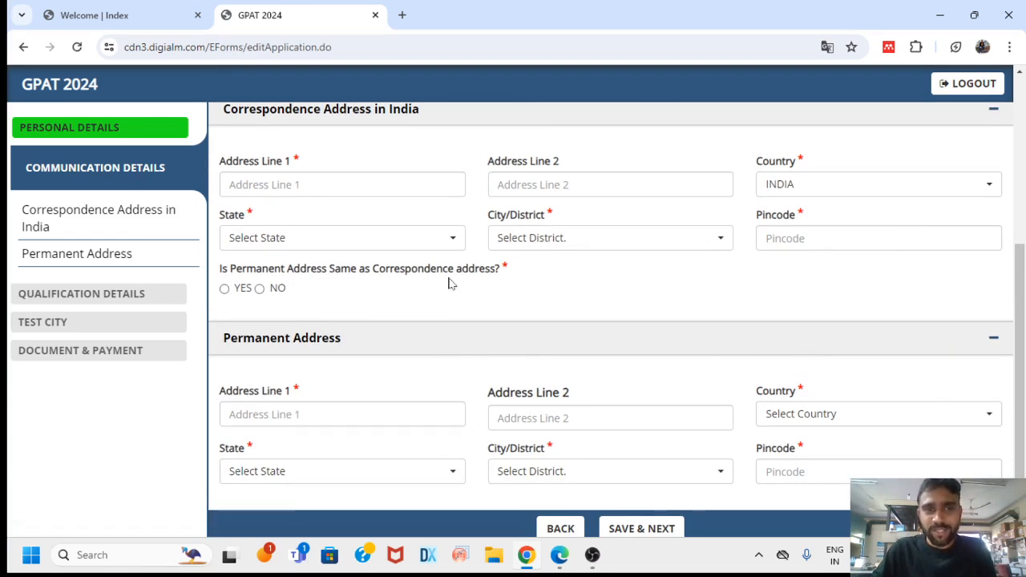
click(377, 185)
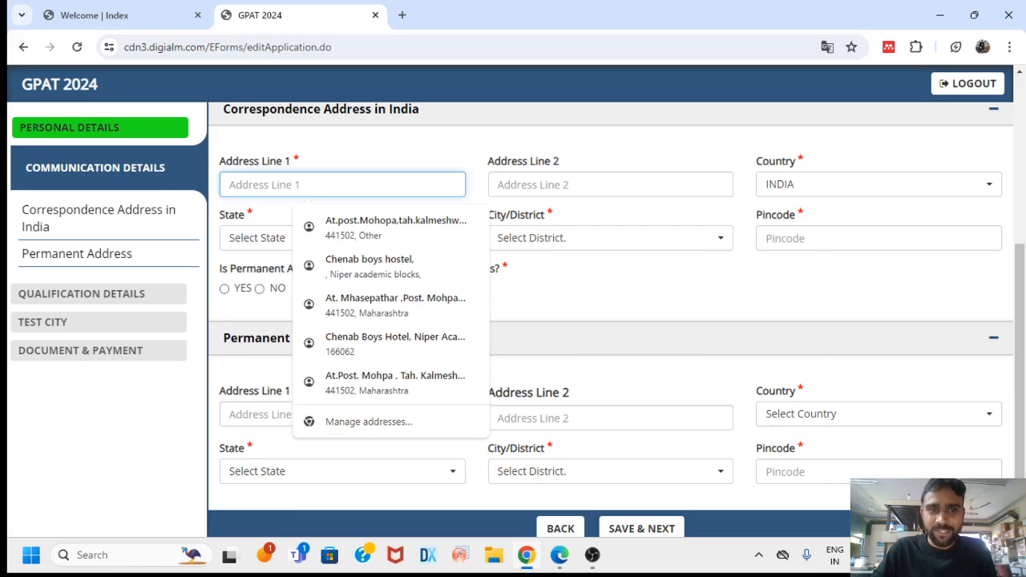
click(390, 273)
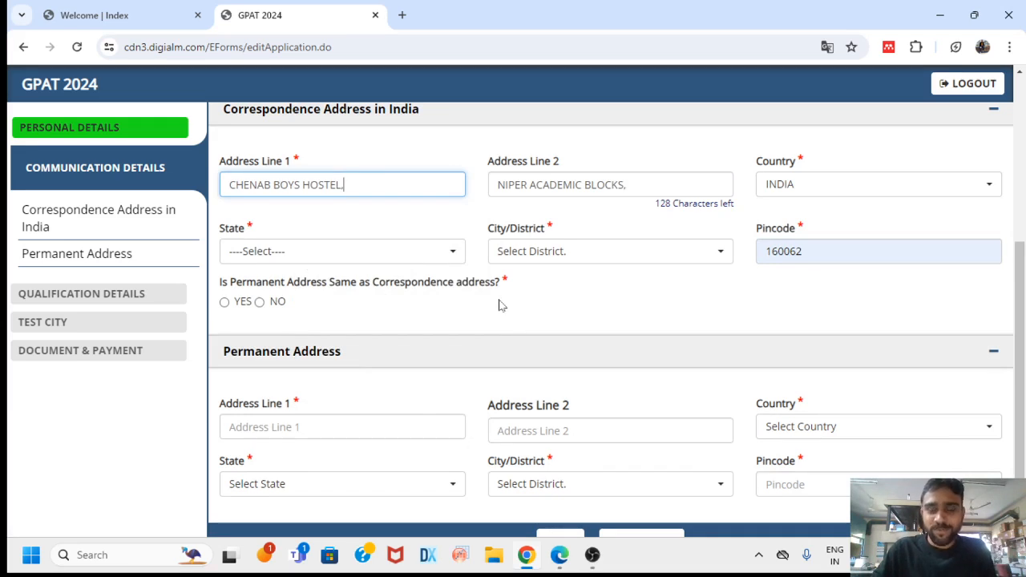
key(BackSpace)
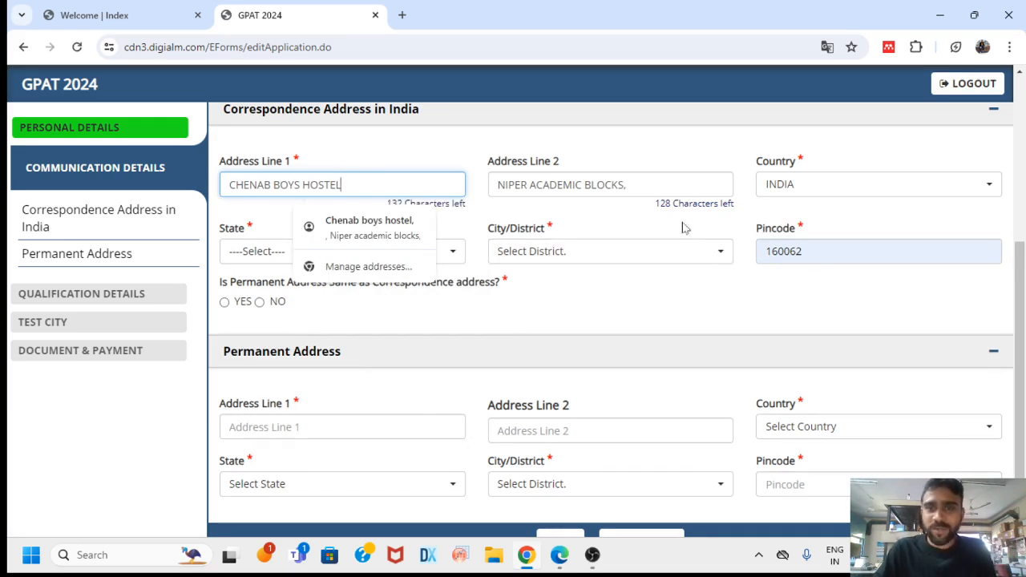
click(646, 186)
key(BackSpace)
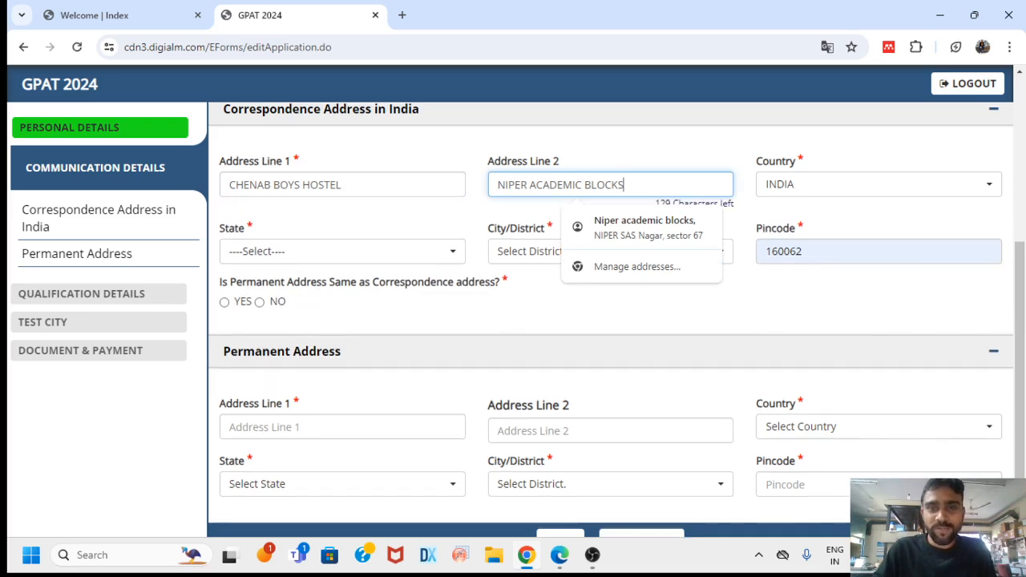
scroll(618, 369, down, 1)
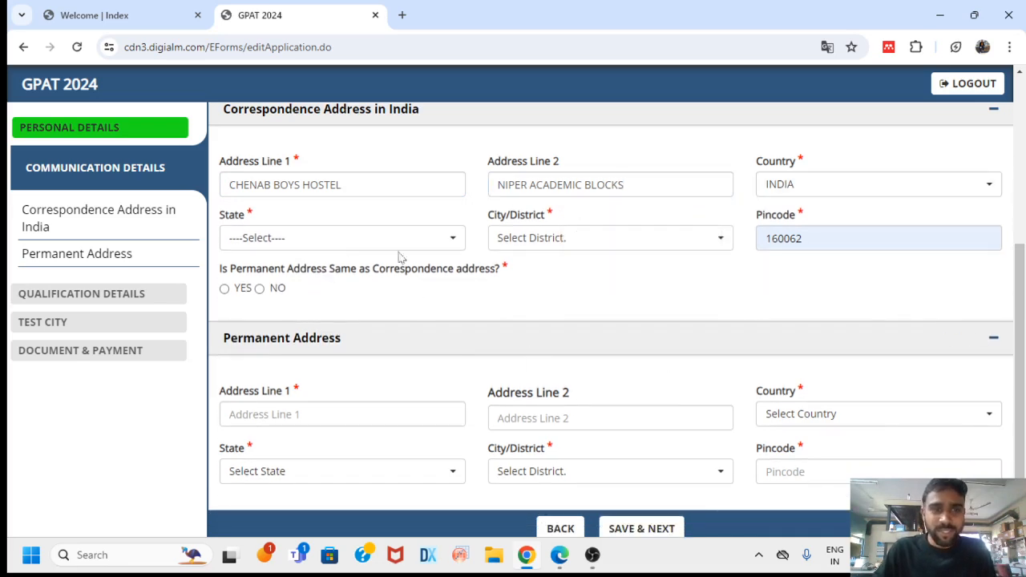
Set the correspondence address state to PUNJAB and the district to Amritsar
click(425, 241)
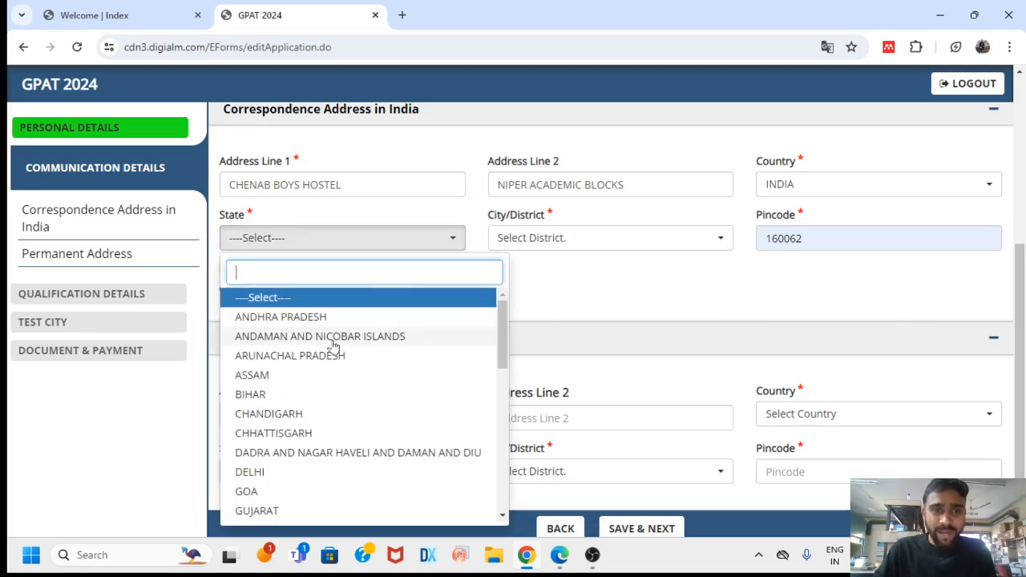
text(punjab)
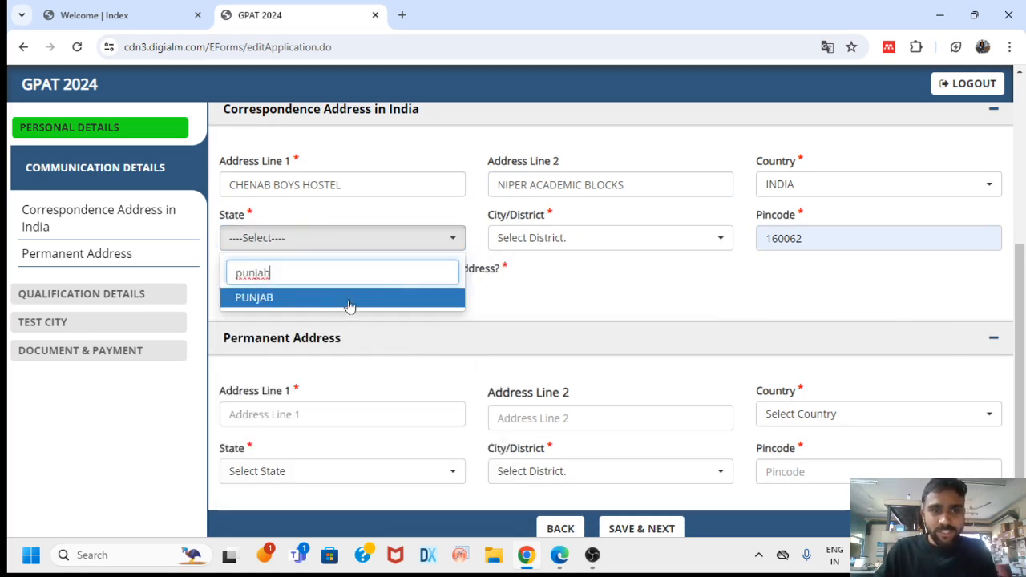
click(348, 297)
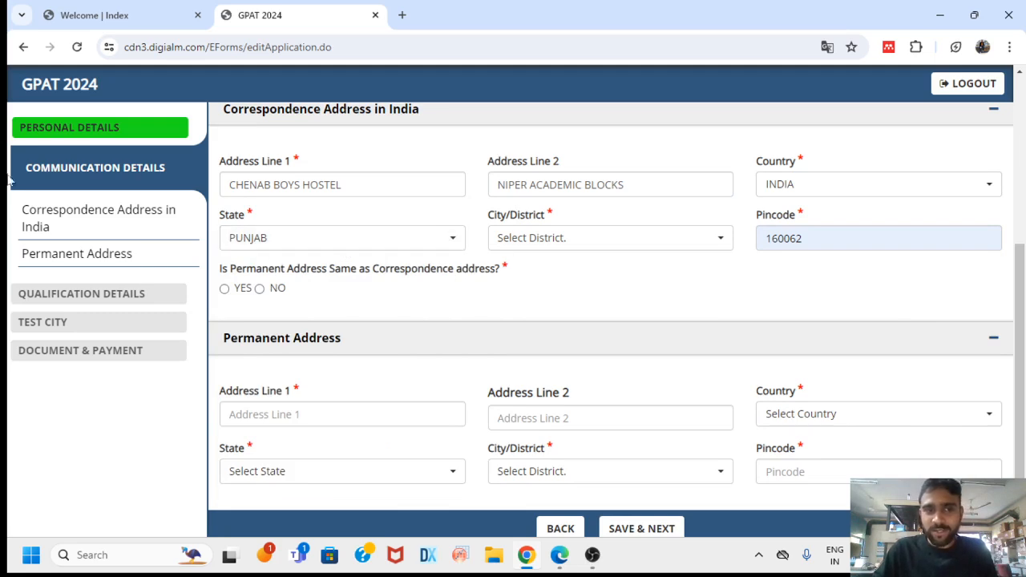
click(613, 245)
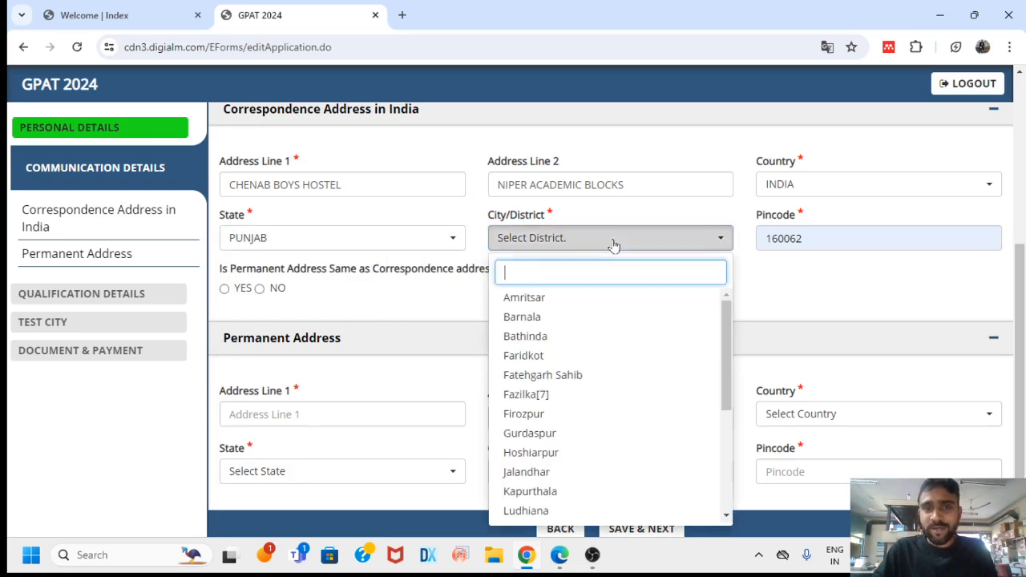
click(590, 299)
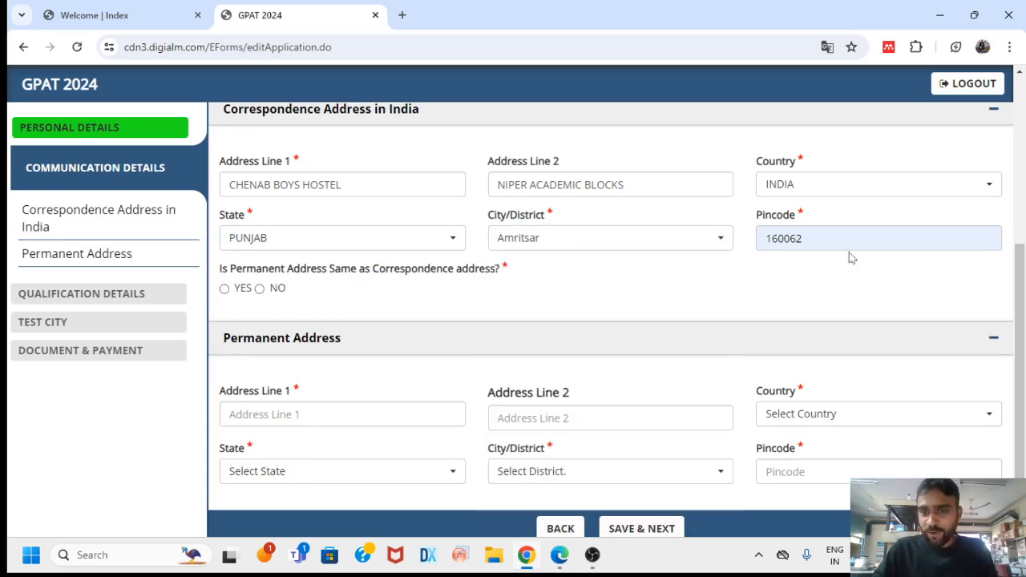
scroll(673, 299, down, 1)
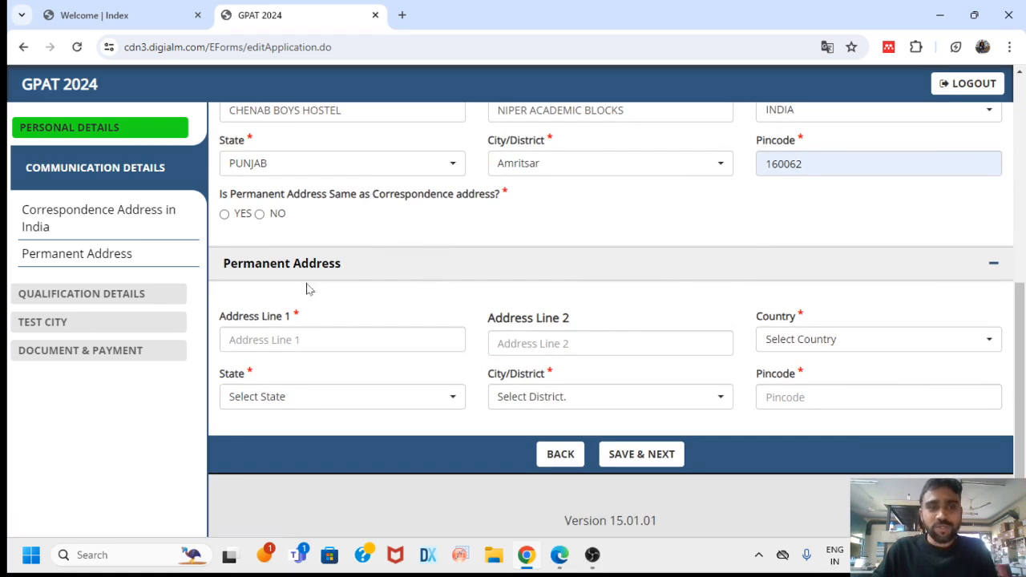
Copy the correspondence address as permanent, dismiss the battery warning, and save communication details
click(317, 339)
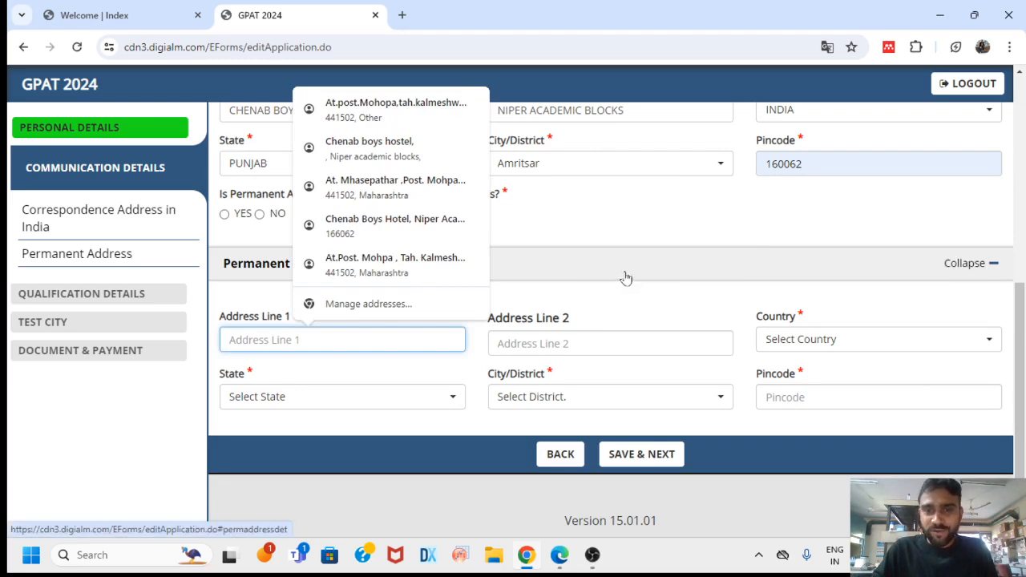
click(657, 229)
click(225, 214)
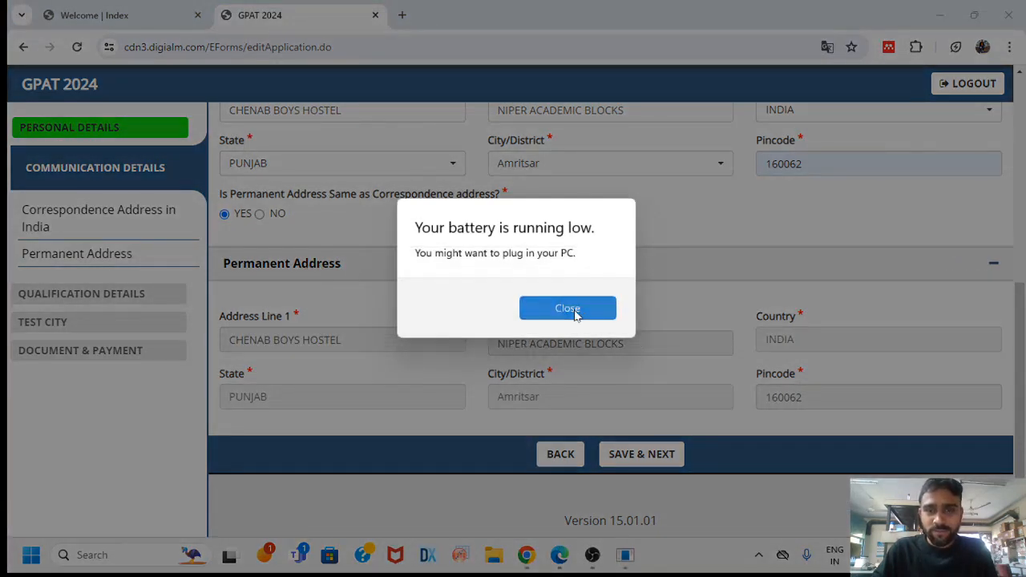
click(574, 312)
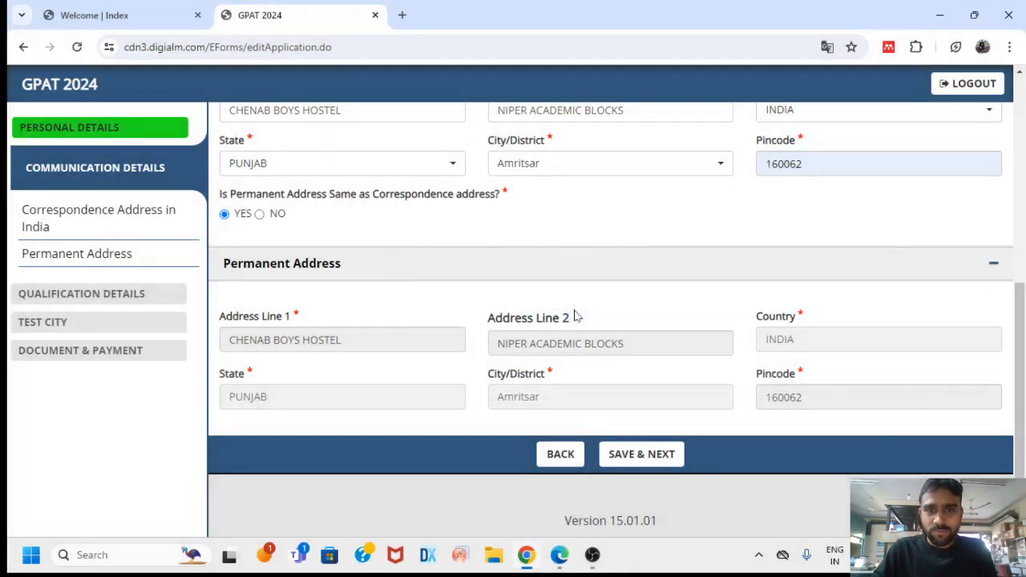
click(664, 453)
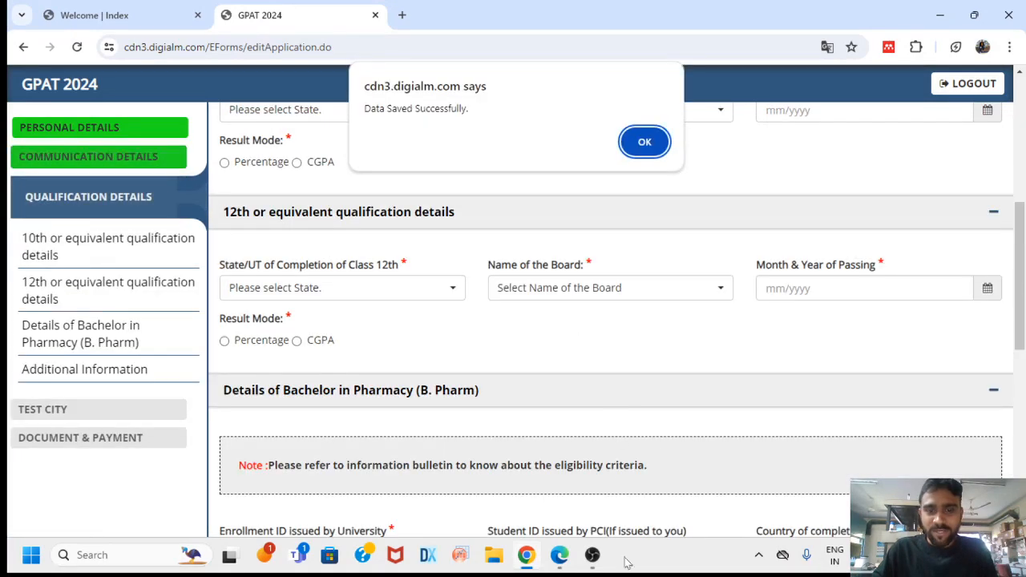
Acknowledge the data-saved confirmation and return to the application form
mouse_move(596, 560)
click(599, 487)
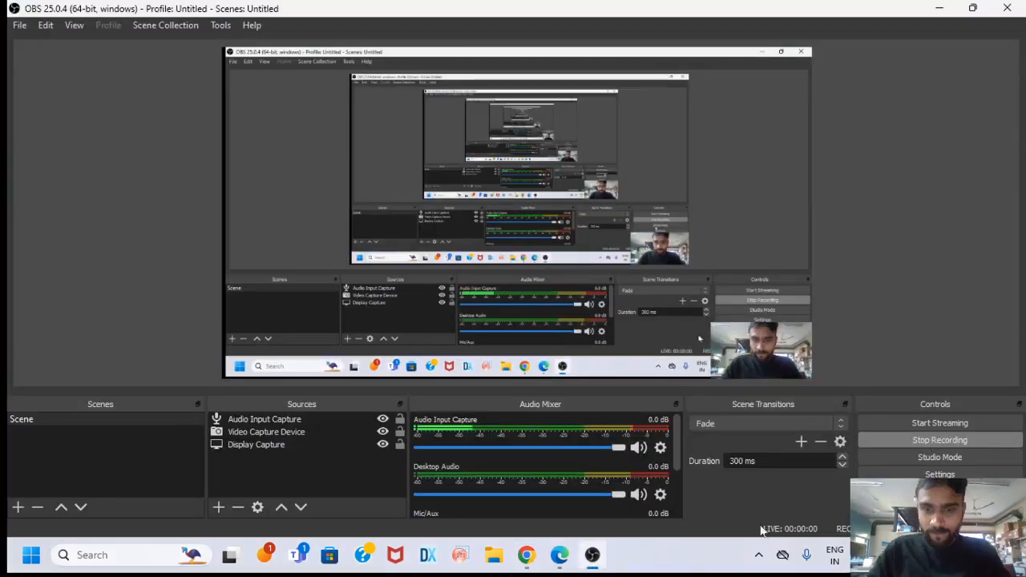
mouse_move(526, 555)
click(526, 484)
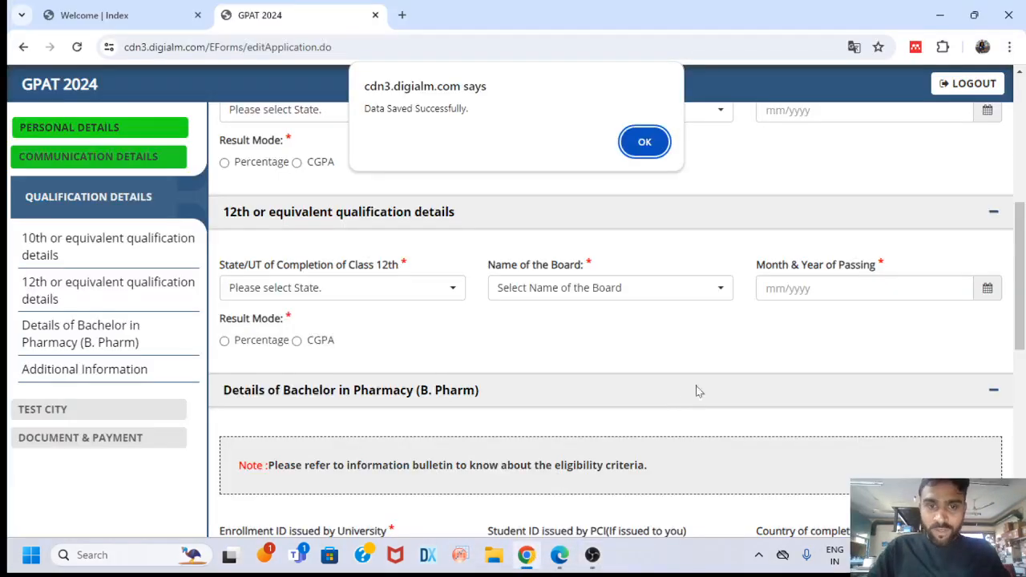
click(645, 143)
scroll(525, 272, up, 2)
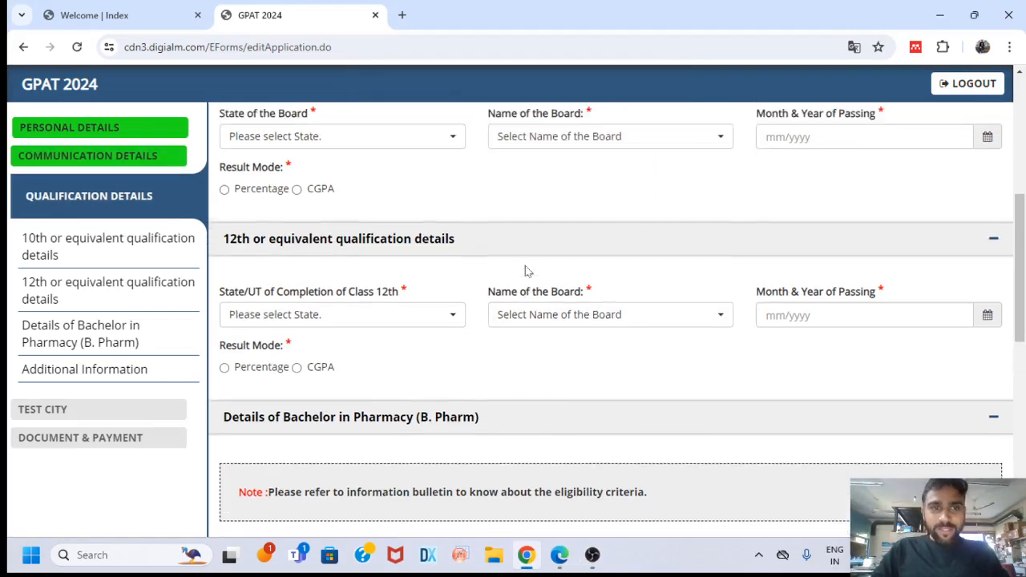
scroll(563, 285, up, 2)
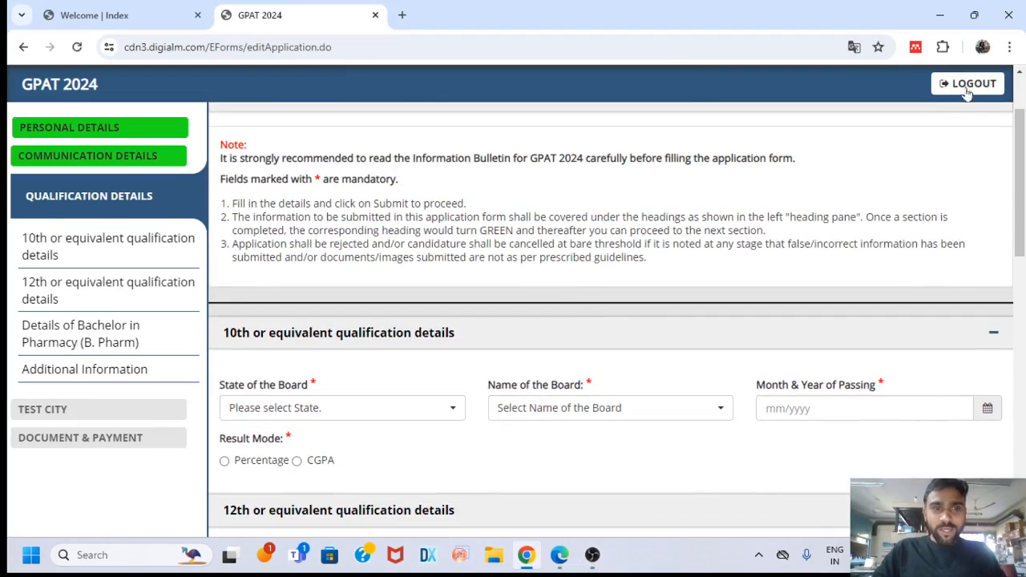
scroll(521, 310, down, 1)
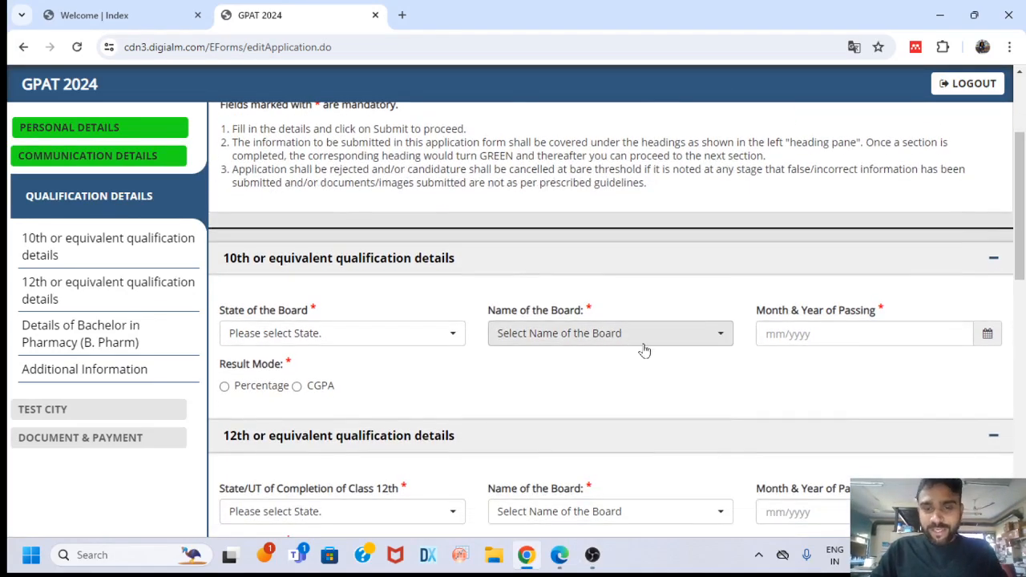
scroll(646, 350, down, 1)
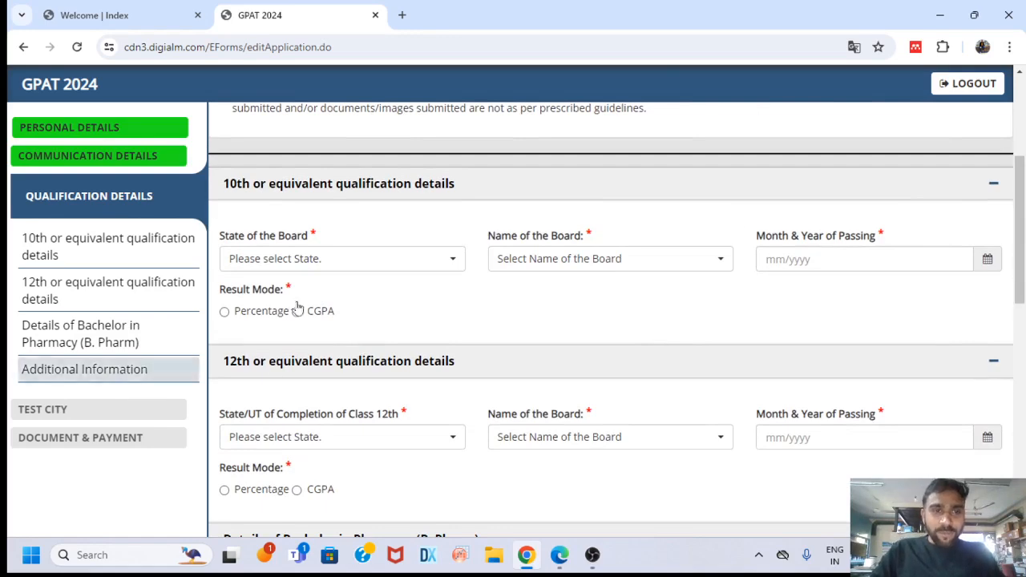
Choose Maharashtra and Maharashtra State Board of Secondary and Higher Education for the 10th
click(424, 266)
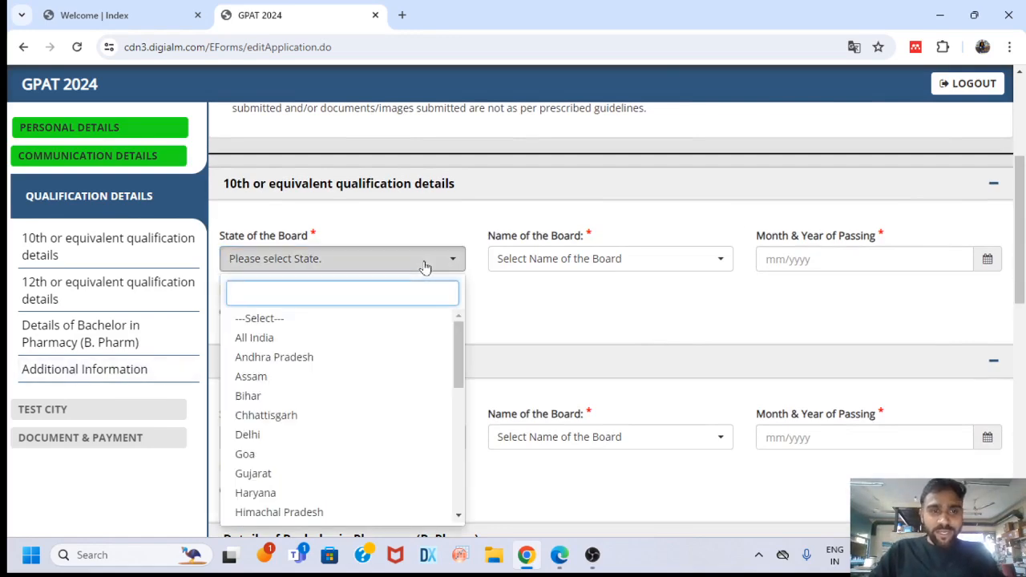
text(mahar)
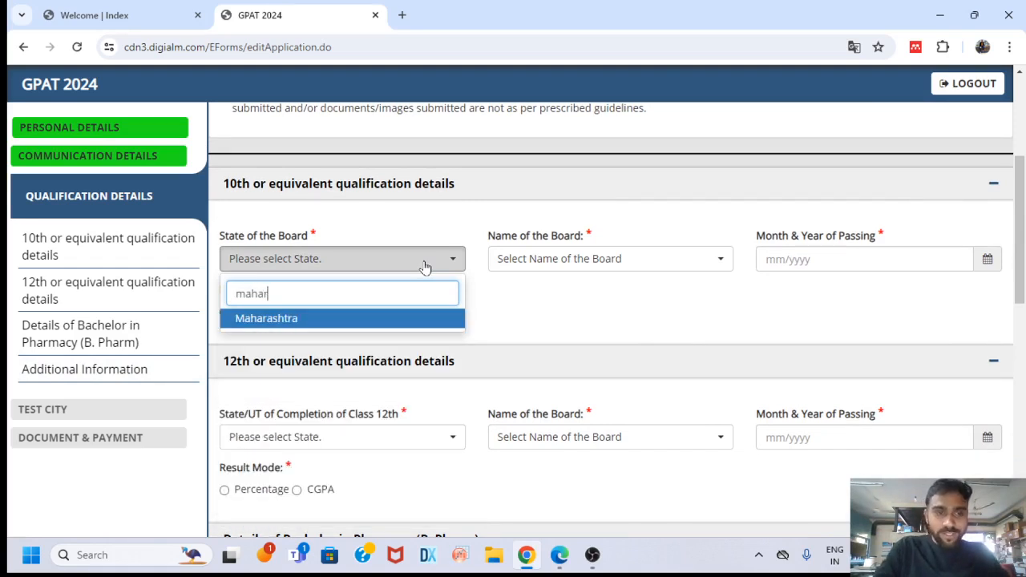
click(416, 325)
click(560, 258)
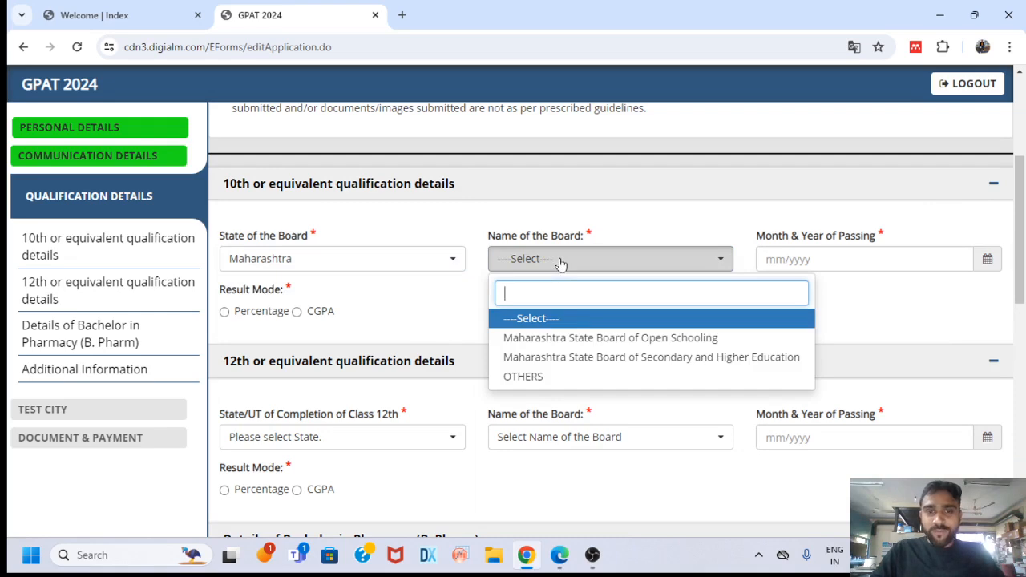
click(646, 363)
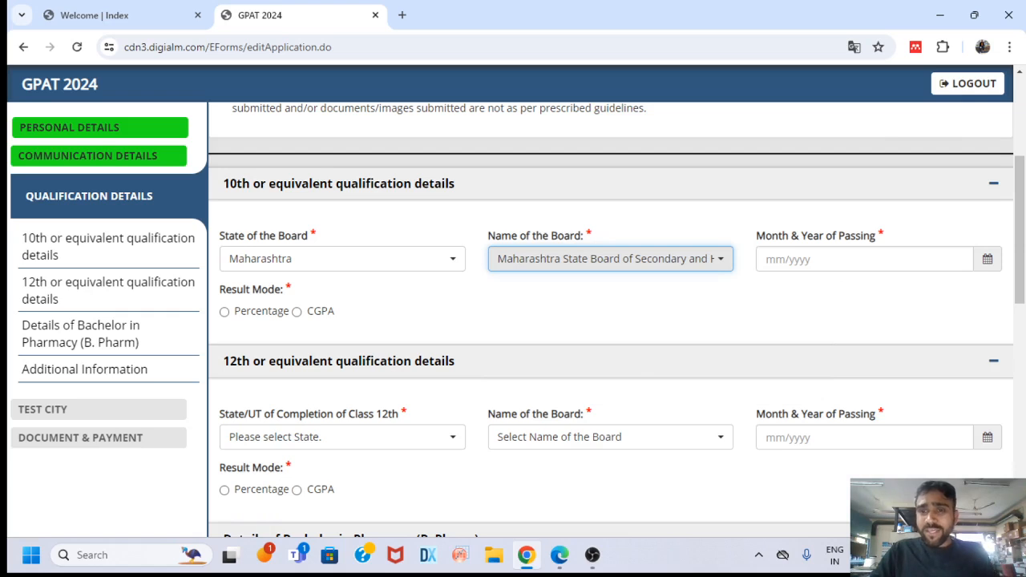
click(865, 259)
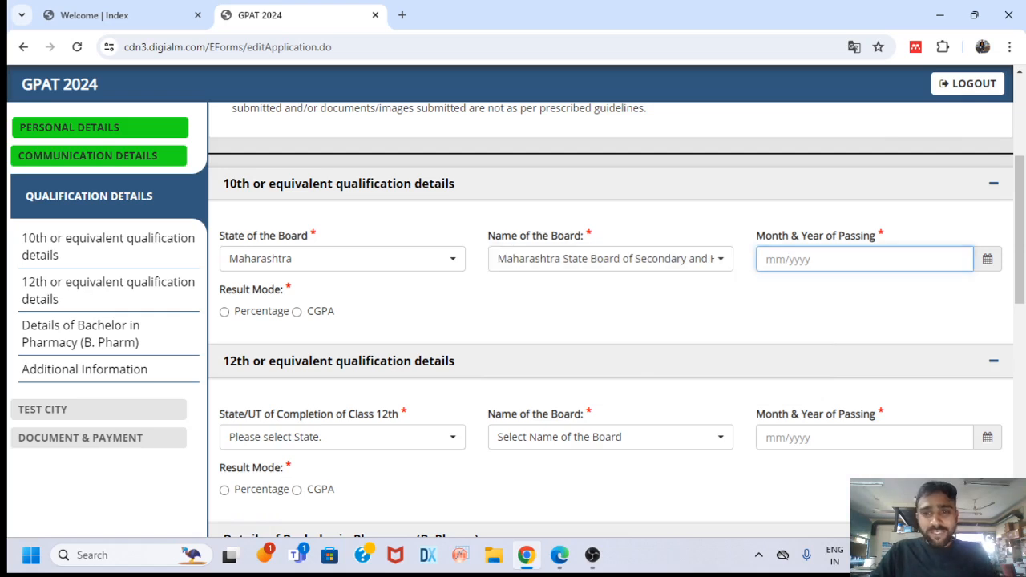
Pick Mar 2016 in the calendar as the 10th Month & Year of Passing
click(987, 260)
click(768, 289)
click(768, 289)
click(769, 289)
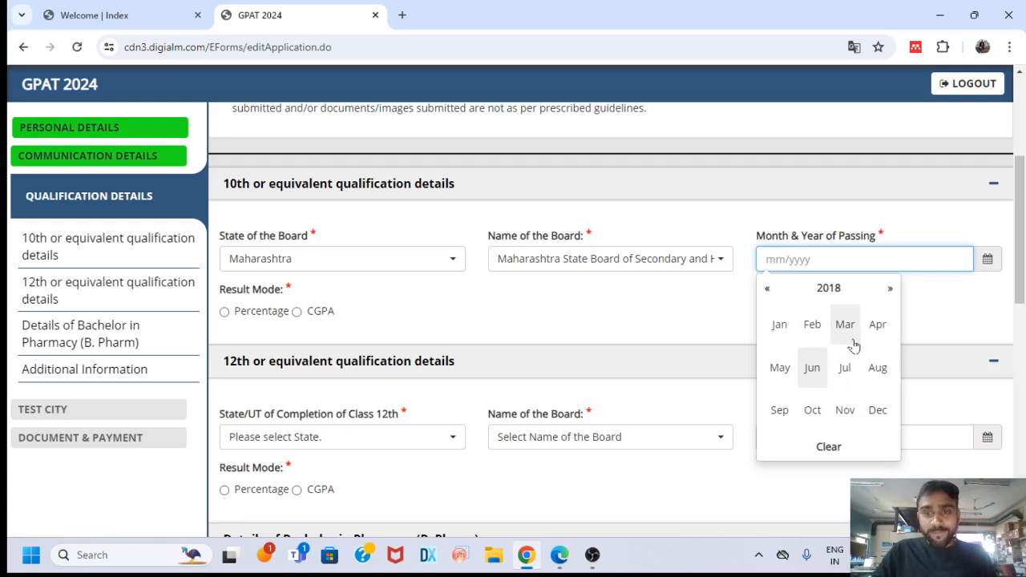
click(768, 289)
click(767, 288)
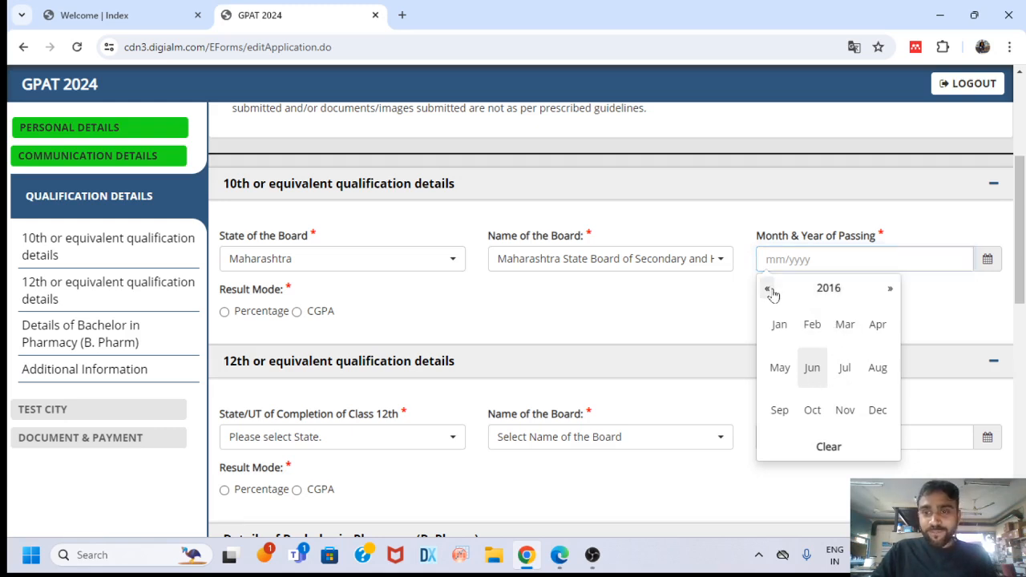
click(846, 327)
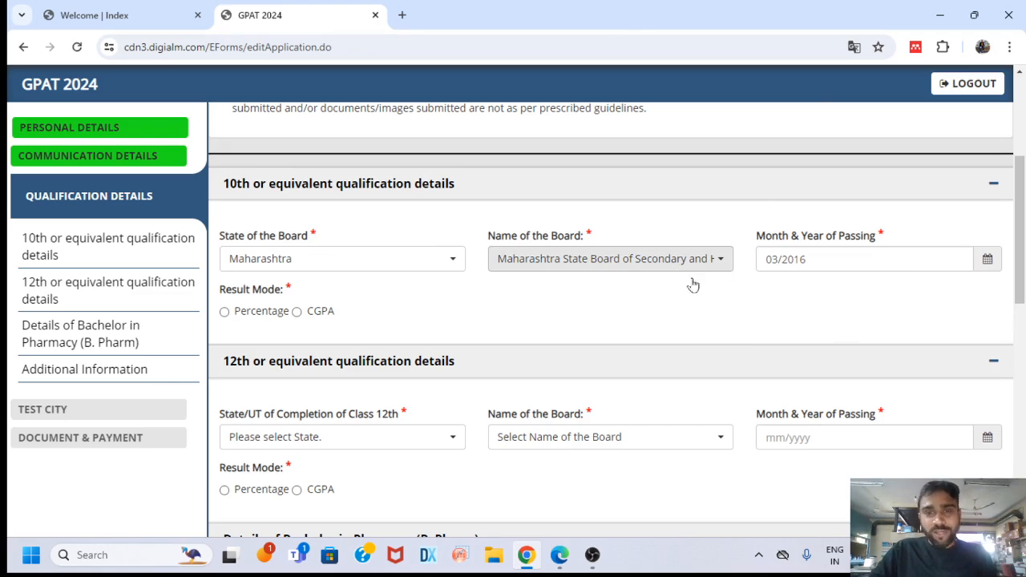
Choose Percentage mode and enter 10th marks 500 maximum, 461 obtained, 92.20 aggregate
click(225, 312)
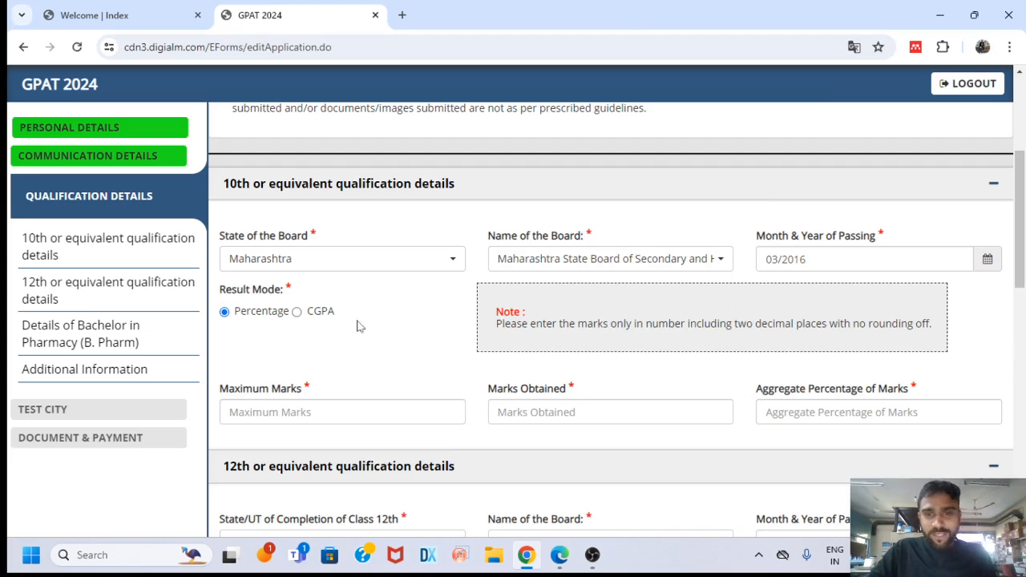
scroll(433, 356, down, 2)
click(337, 263)
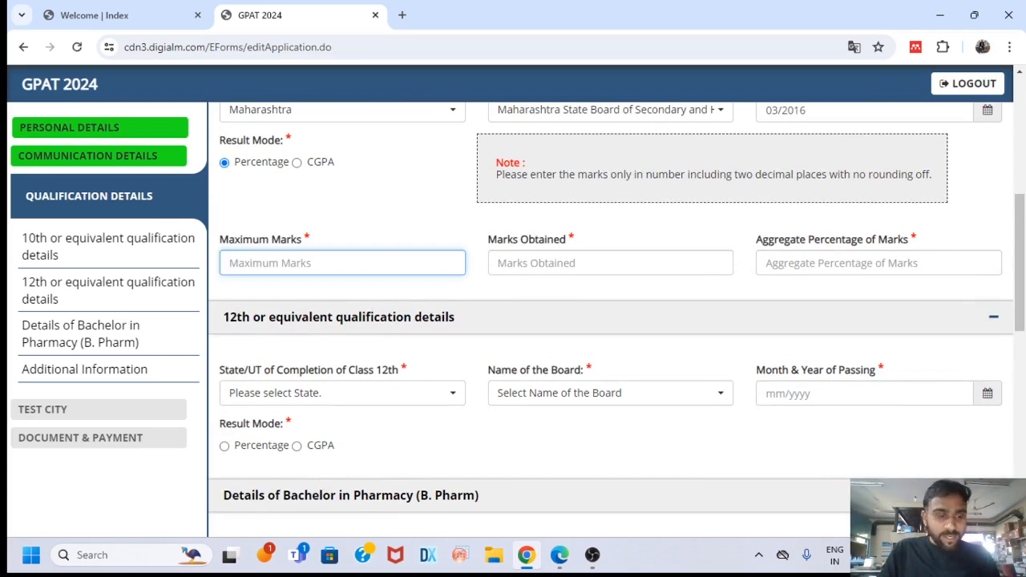
text(500)
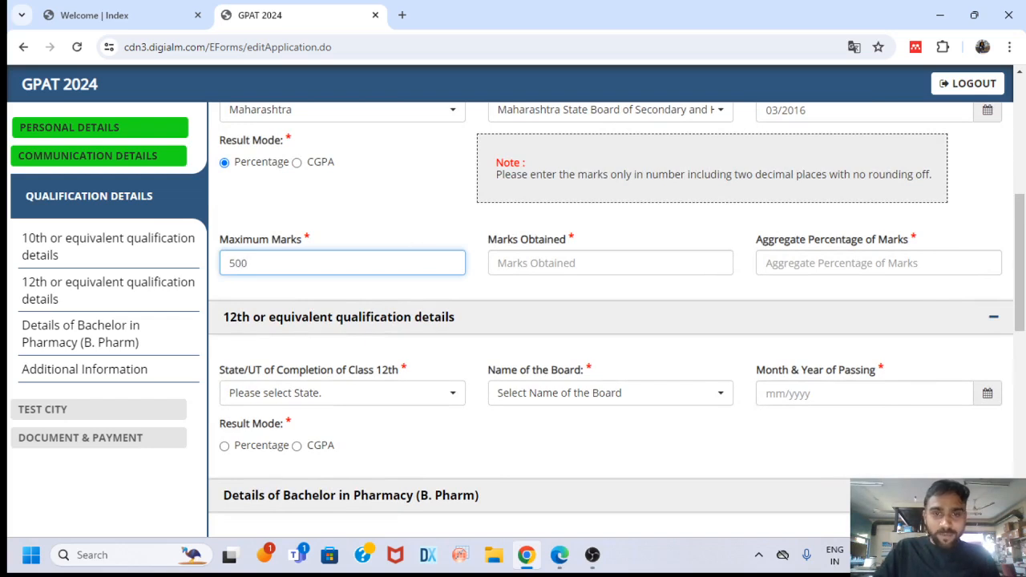
key(Tab)
text(4)
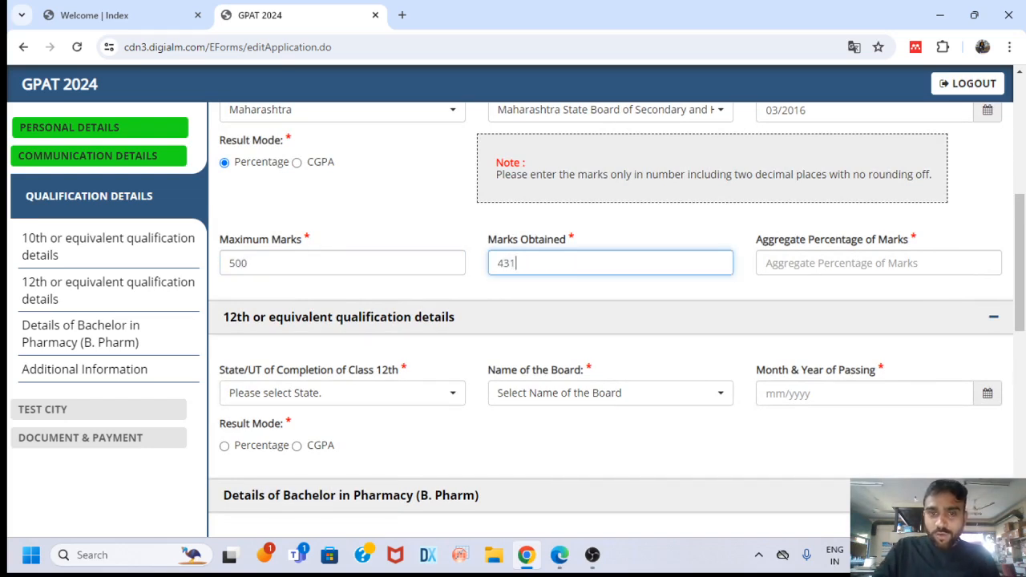
key(BackSpace)
key(BackSpace)
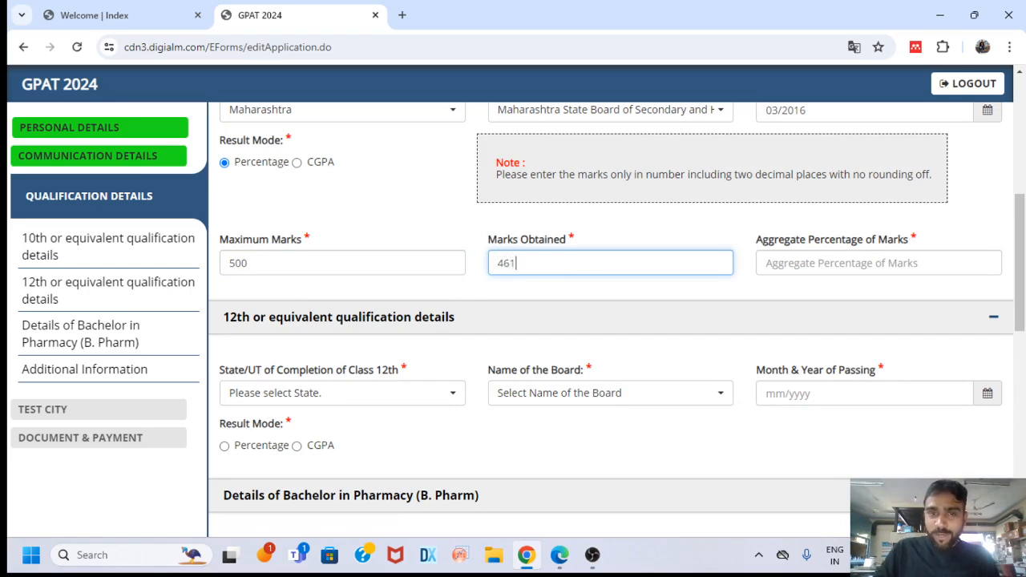
key(Tab)
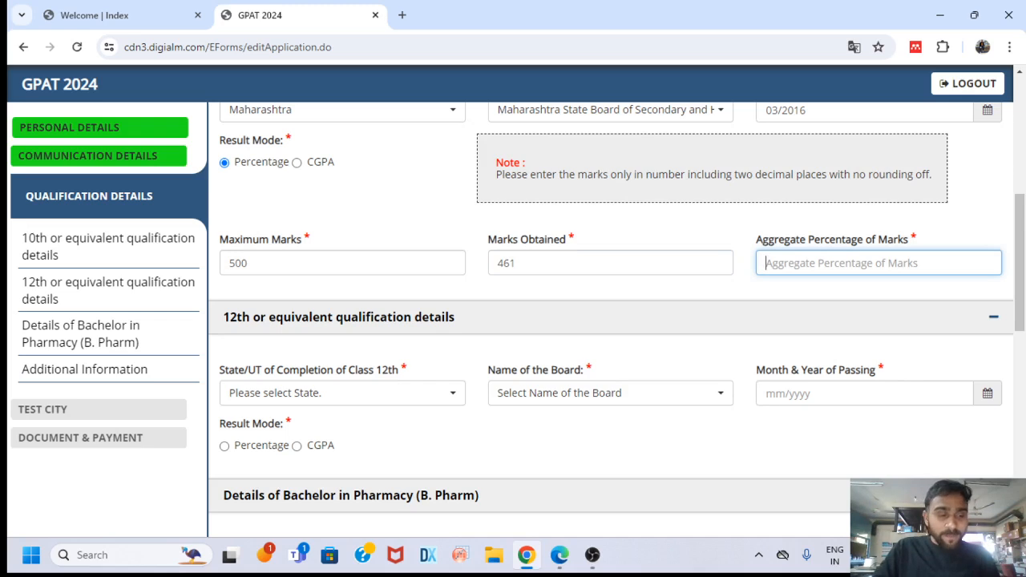
text(92.20)
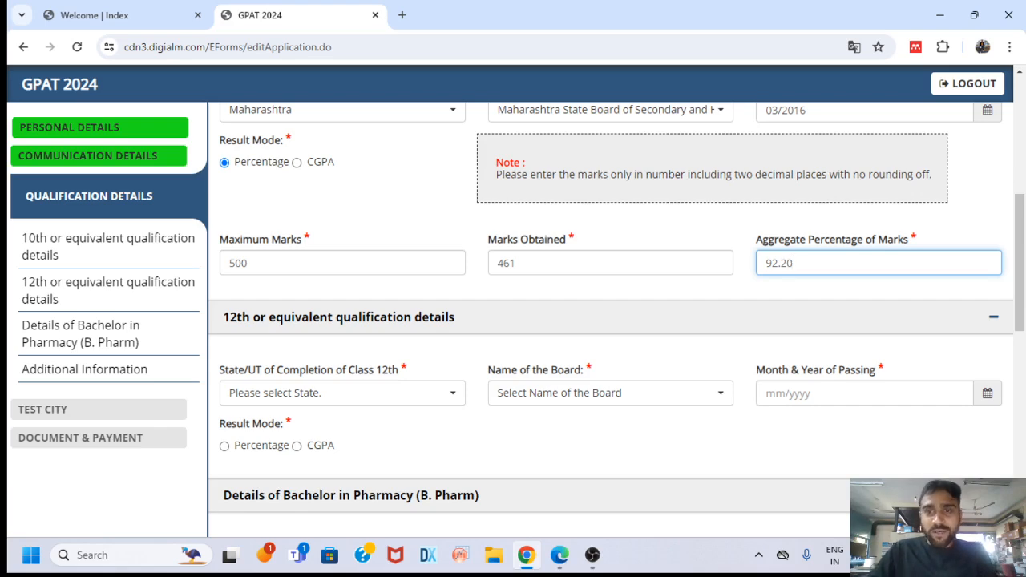
Set the 12th state to Maharashtra and board to Maharashtra State Board of Secondary and Higher Education
scroll(394, 313, down, 2)
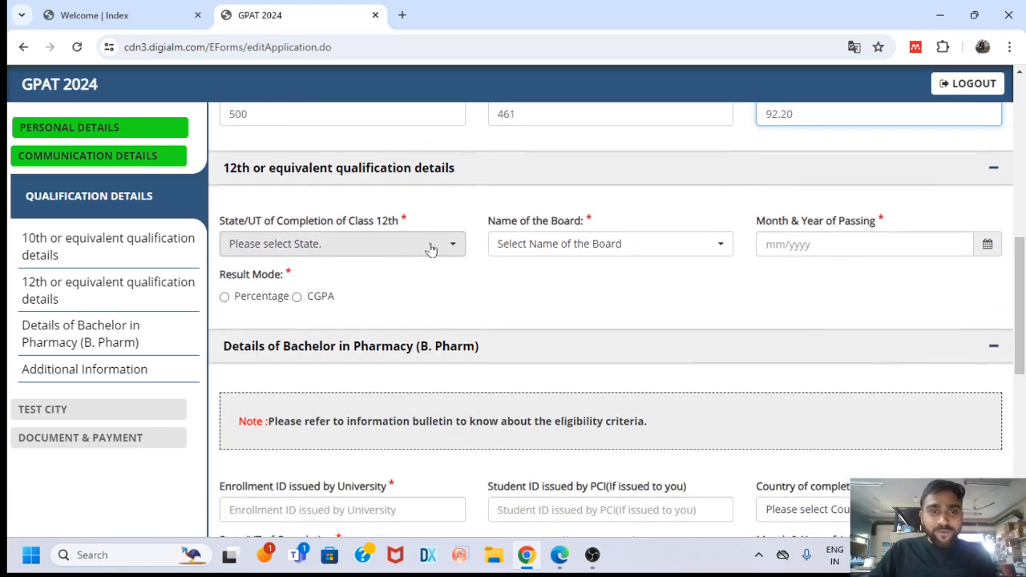
click(427, 249)
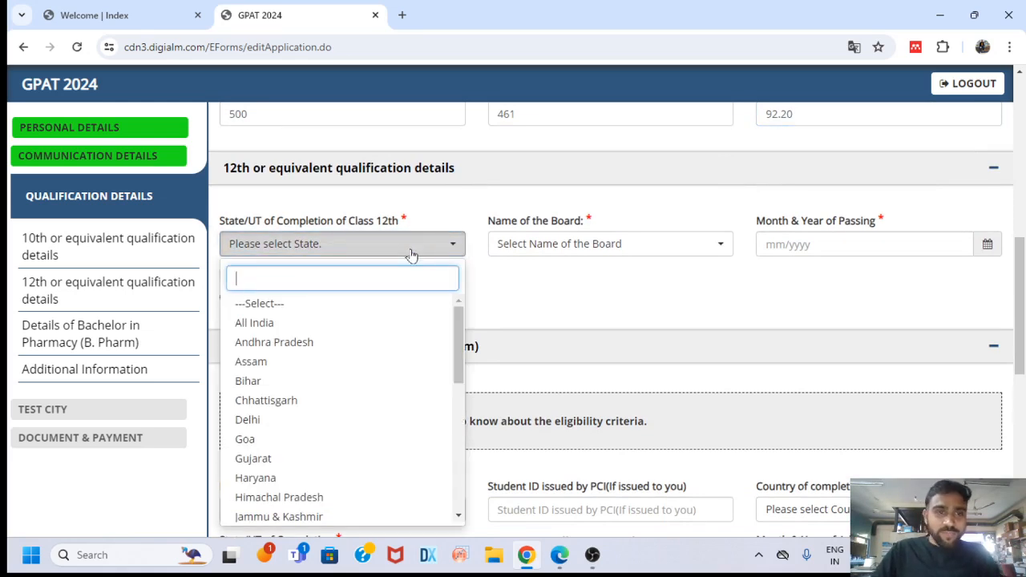
text(maha)
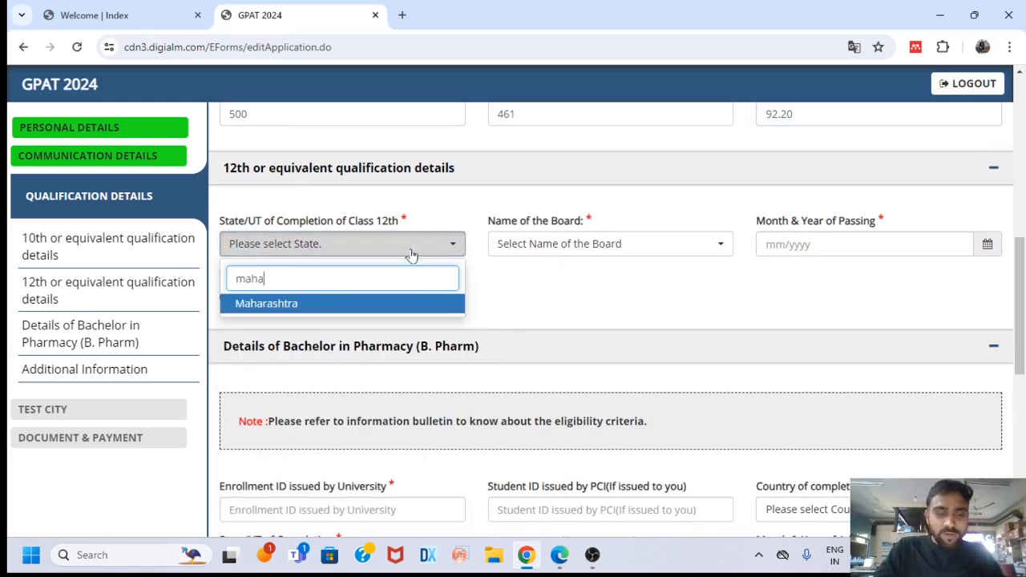
text(r)
click(396, 301)
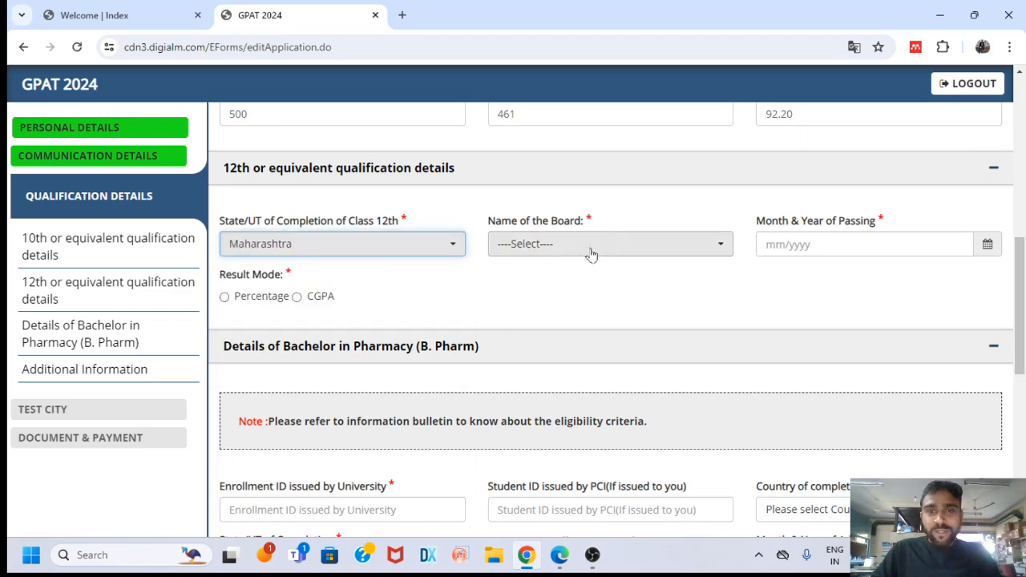
click(609, 245)
click(614, 342)
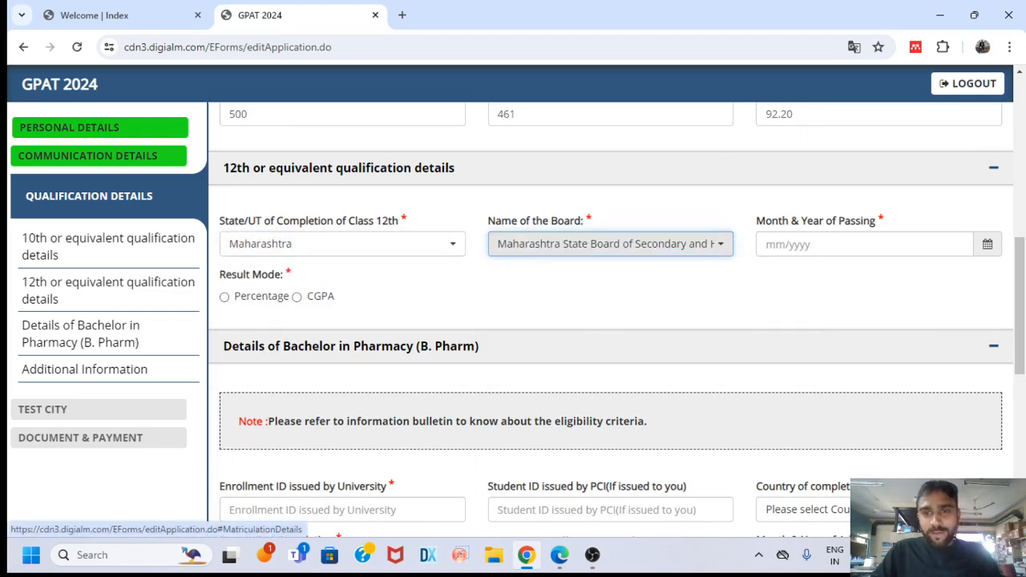
Set the 12th passing date to Feb 2018 and choose Percentage result mode
click(973, 245)
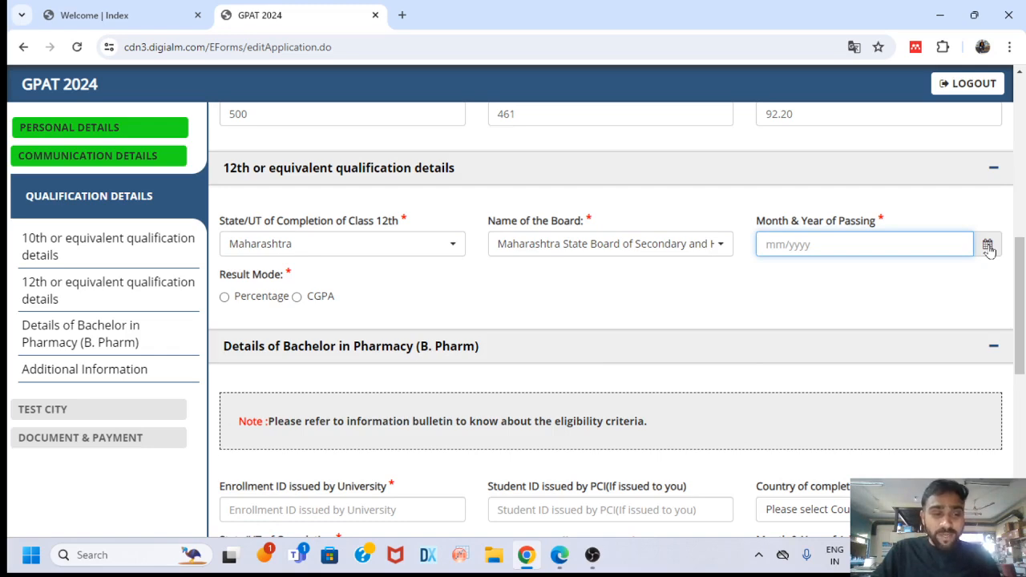
click(985, 253)
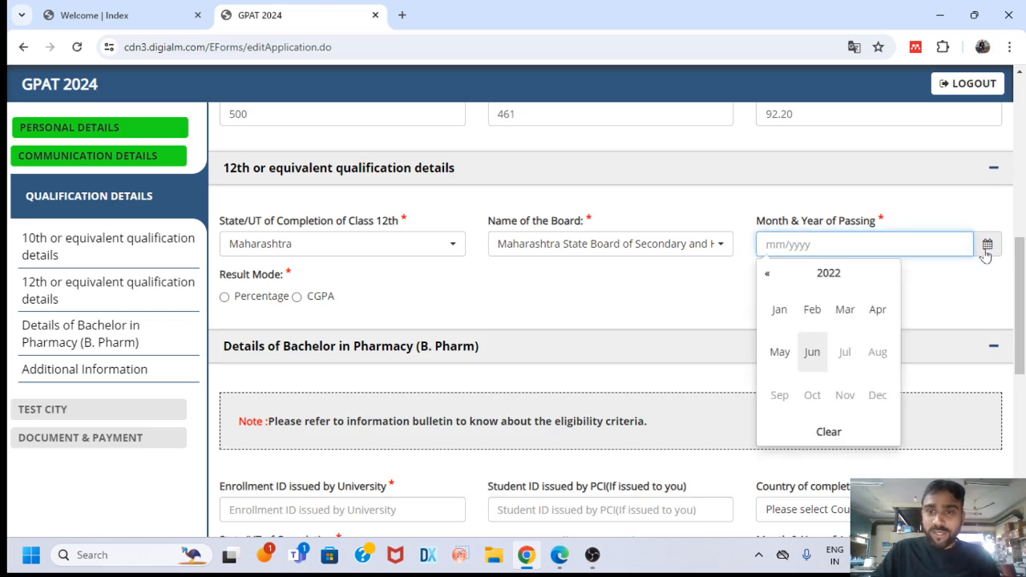
double_click(767, 275)
click(766, 276)
click(767, 276)
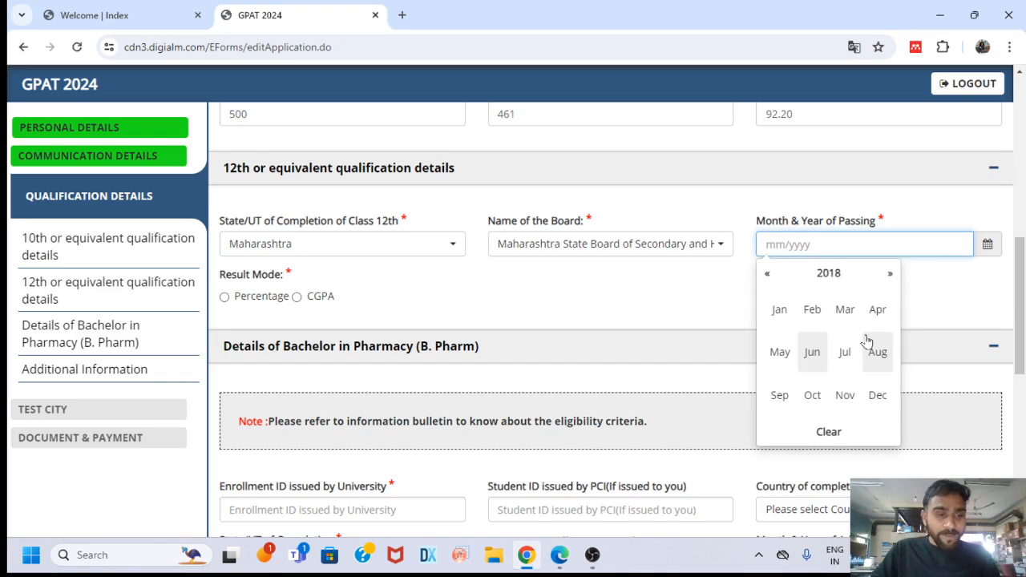
click(811, 309)
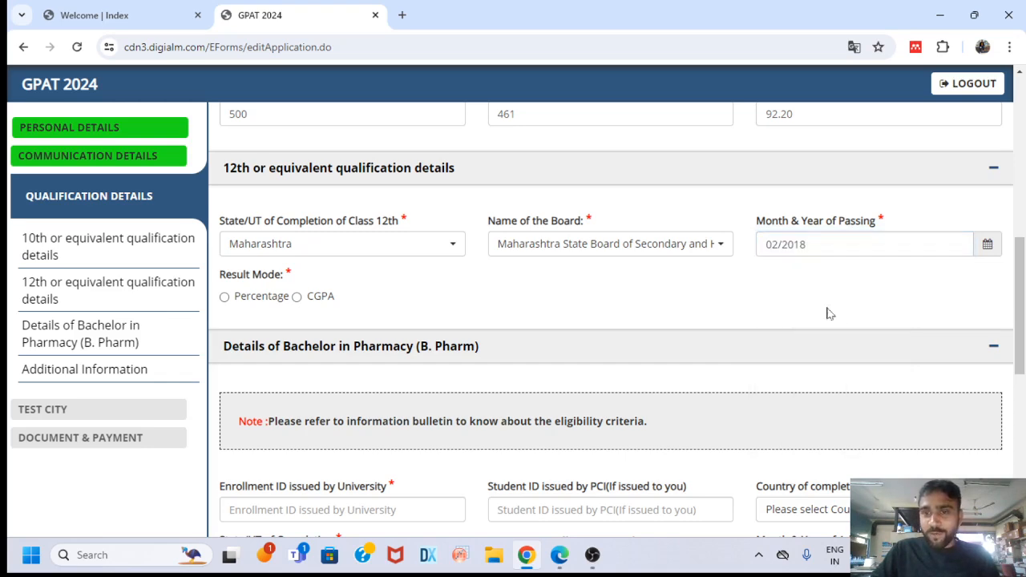
click(225, 298)
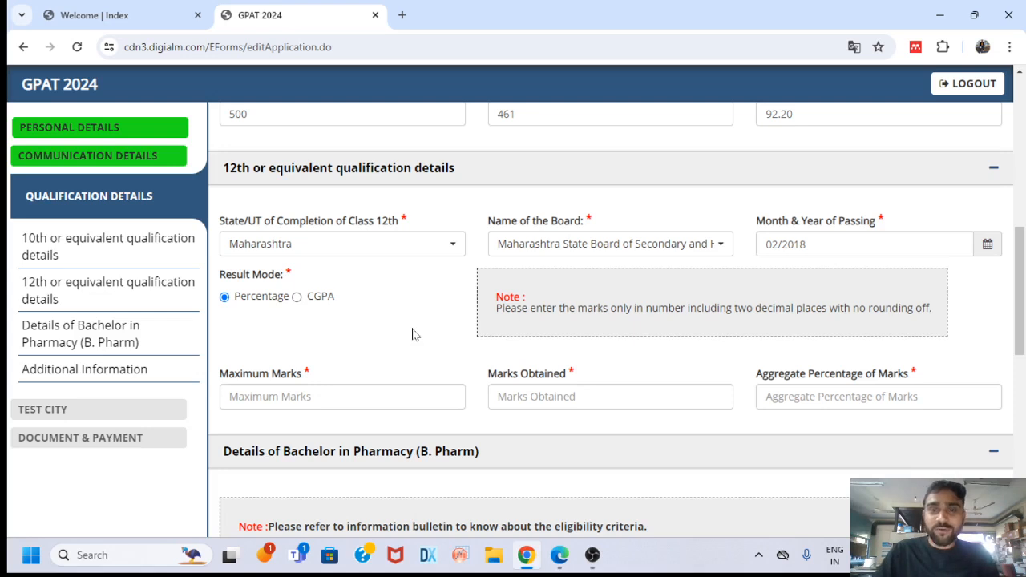
Fill the 12th Maximum Marks, Marks Obtained and Aggregate fields with 650, 565 and 86.92
click(329, 397)
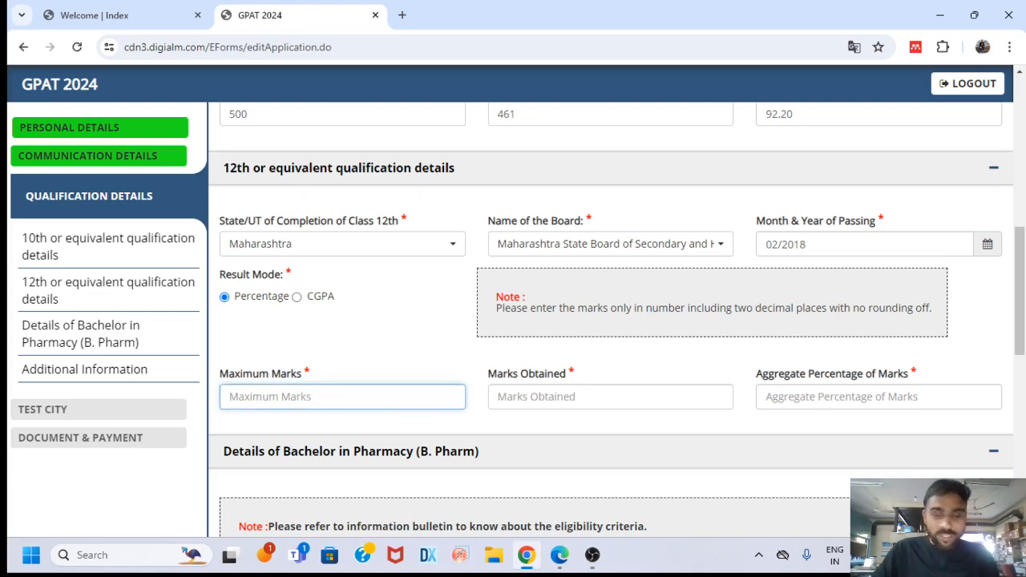
text(650)
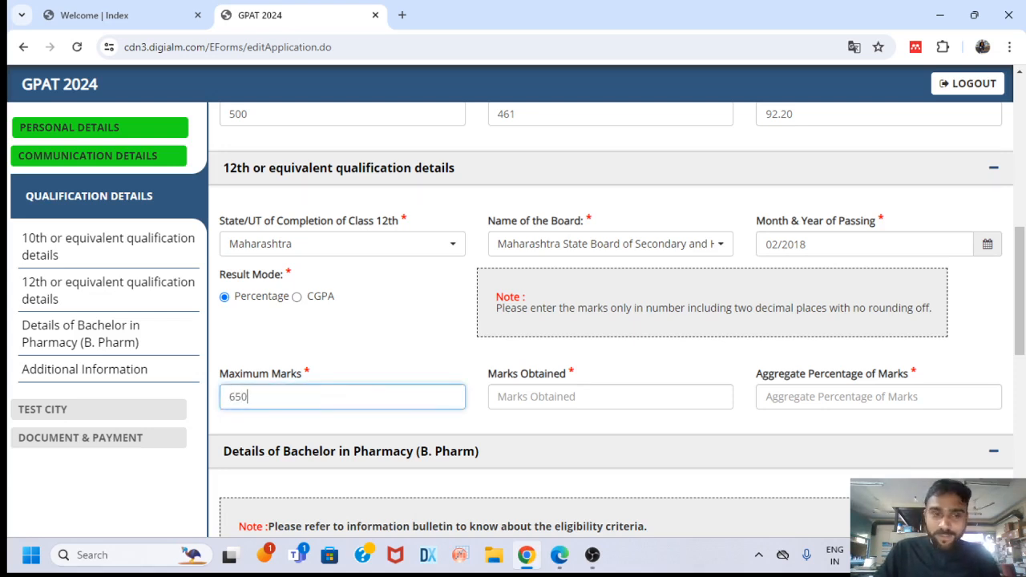
click(573, 397)
text(565)
click(878, 397)
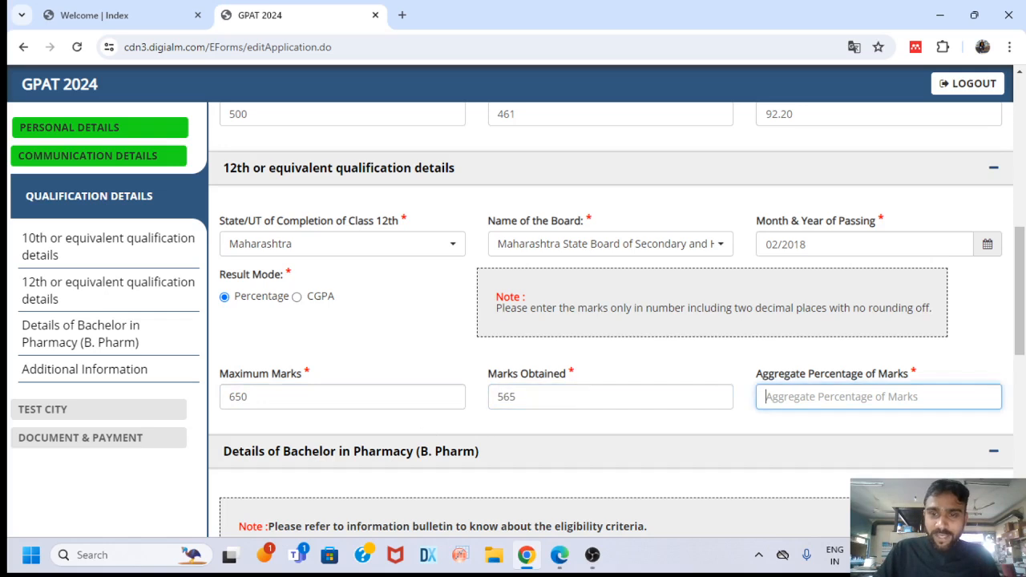
text(8)
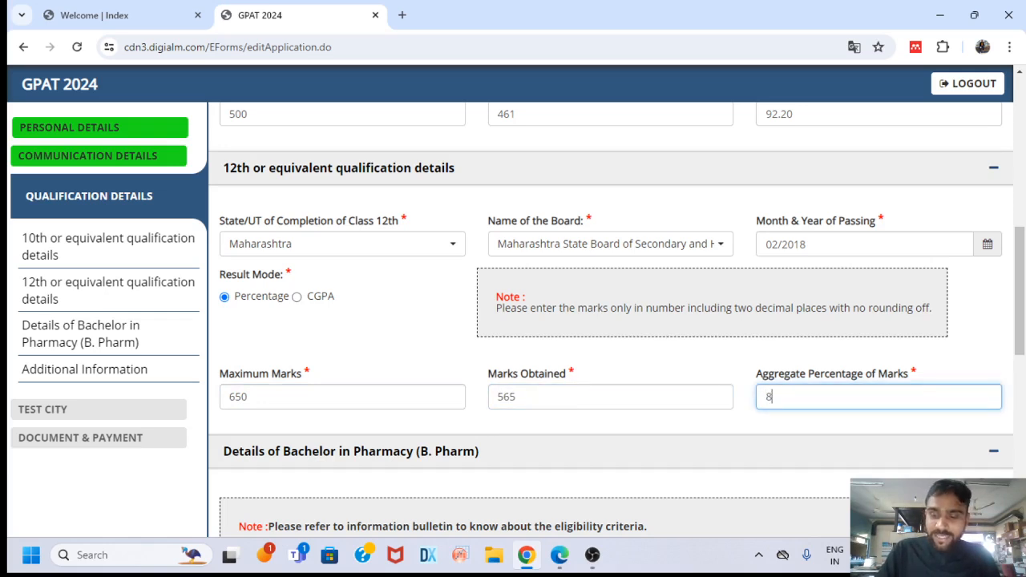
text(6.92)
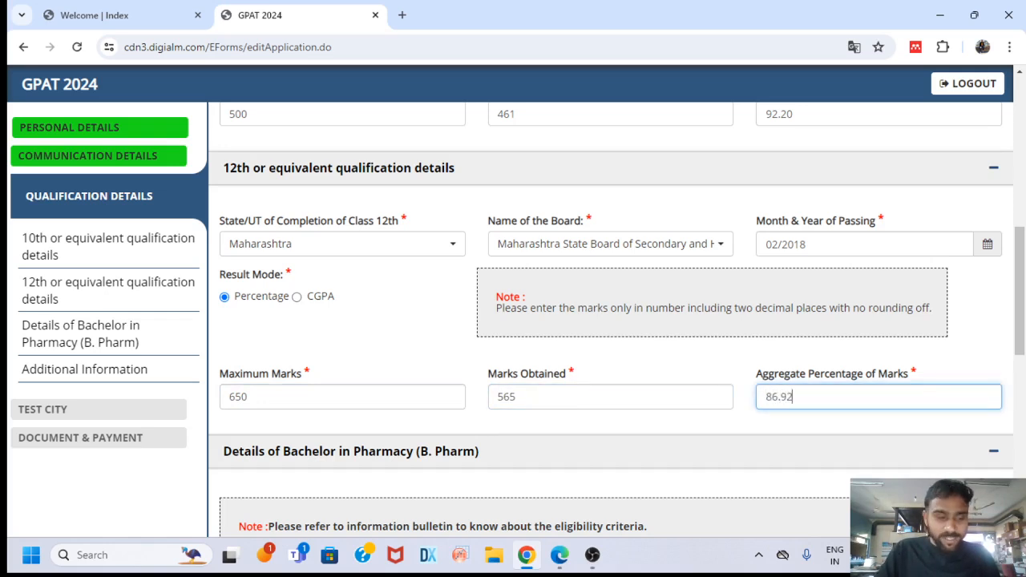
scroll(744, 344, down, 3)
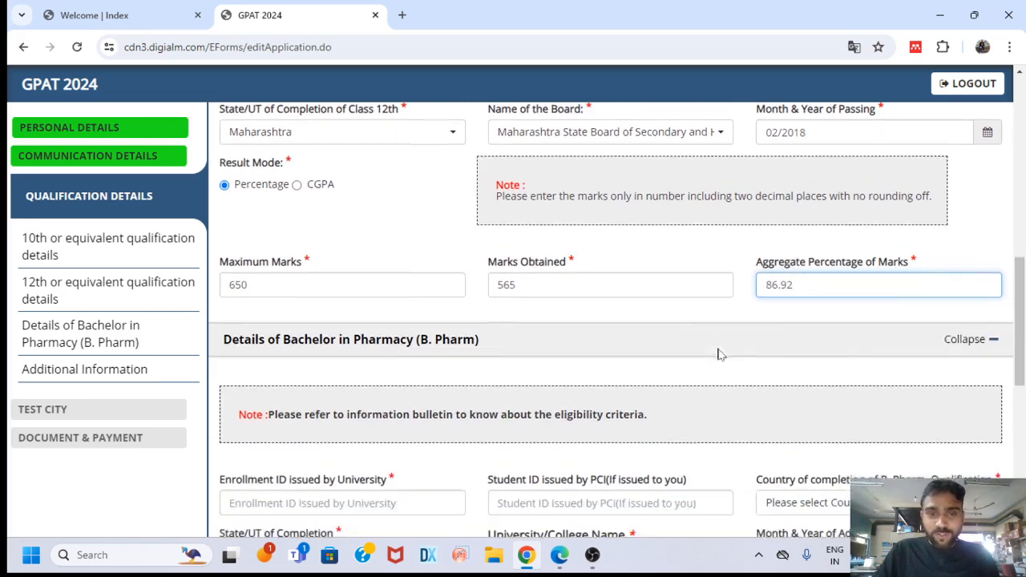
Type the university-issued enrollment ID into the B. Pharm Enrollment ID field
scroll(625, 296, down, 1)
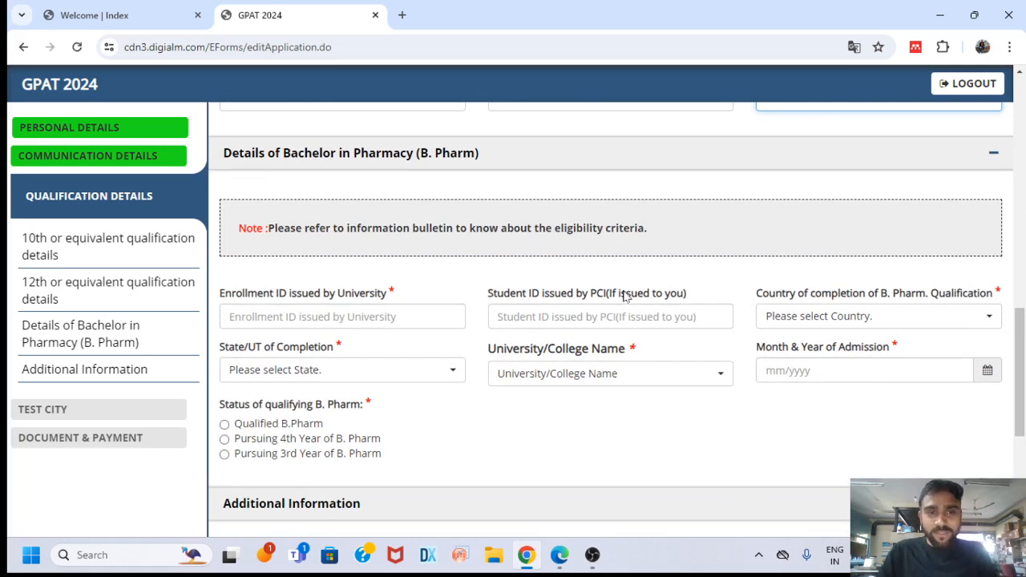
scroll(535, 314, down, 1)
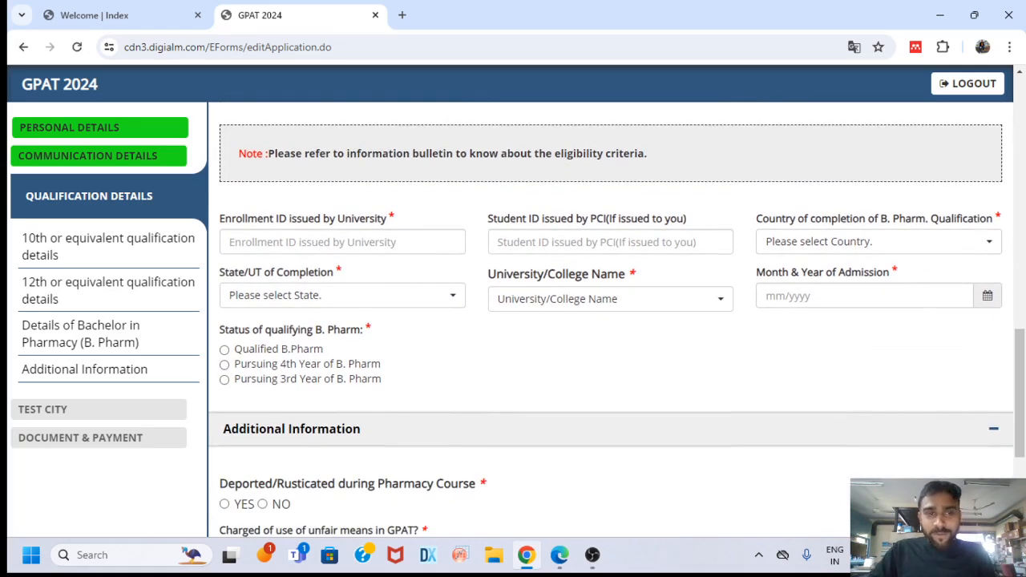
click(343, 242)
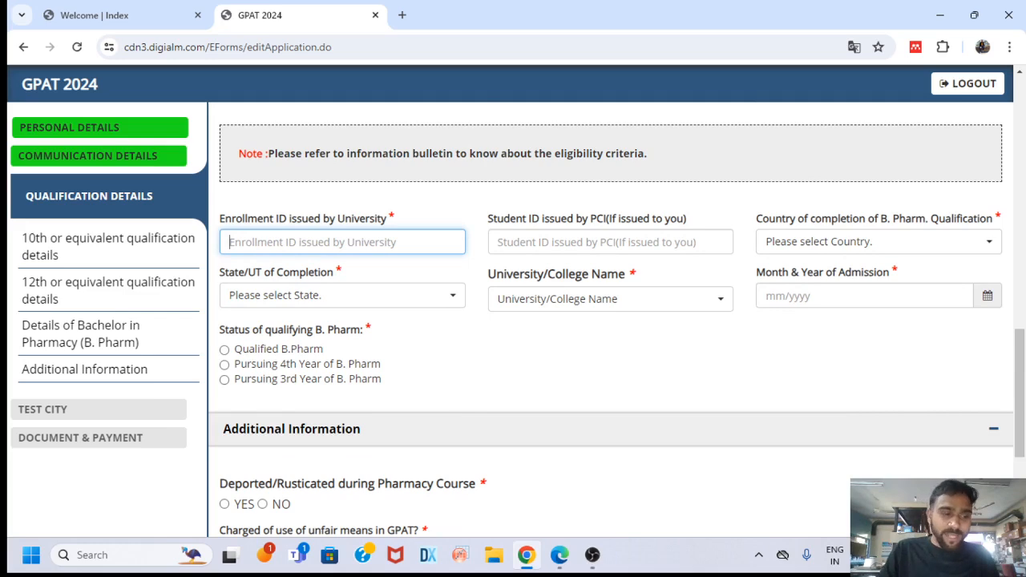
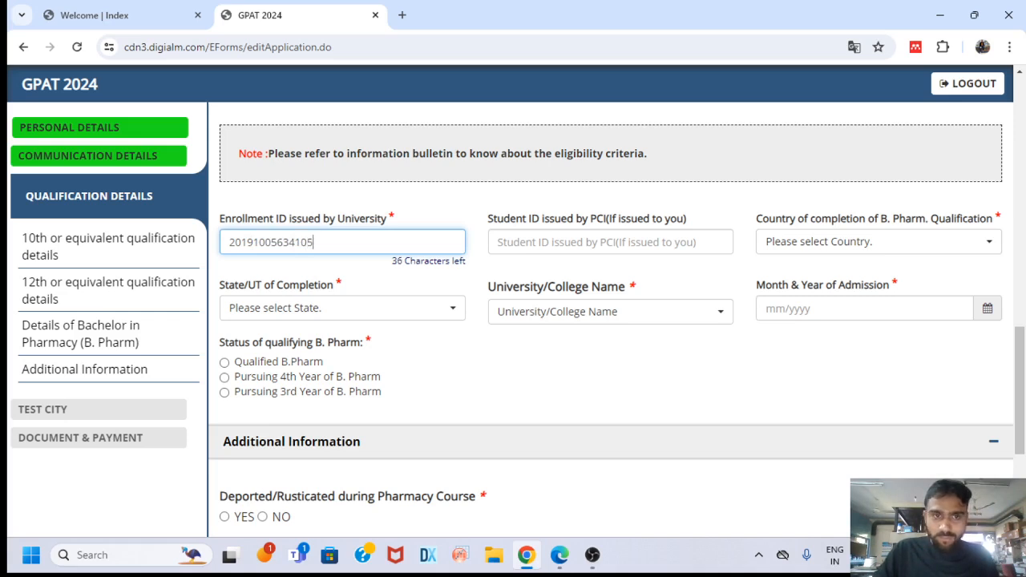
key(Tab)
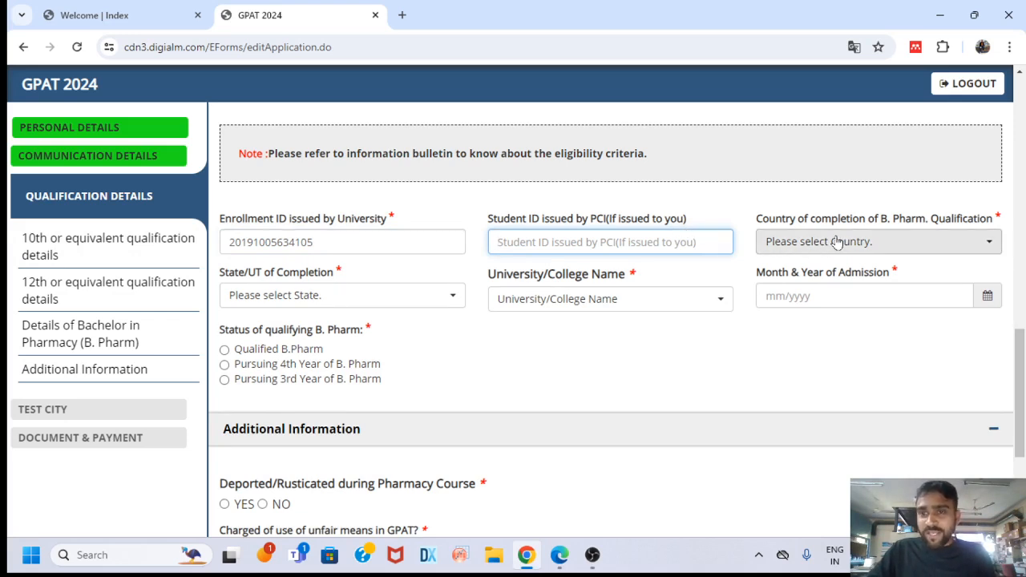
Set the B. Pharm completion country to INDIA and state to MAHARASHTRA
click(934, 245)
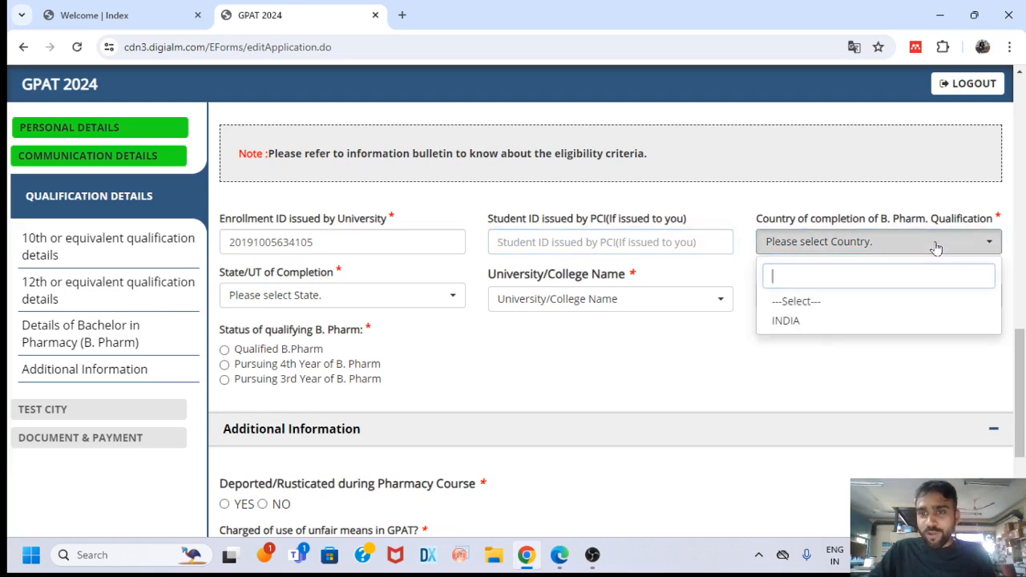
click(825, 320)
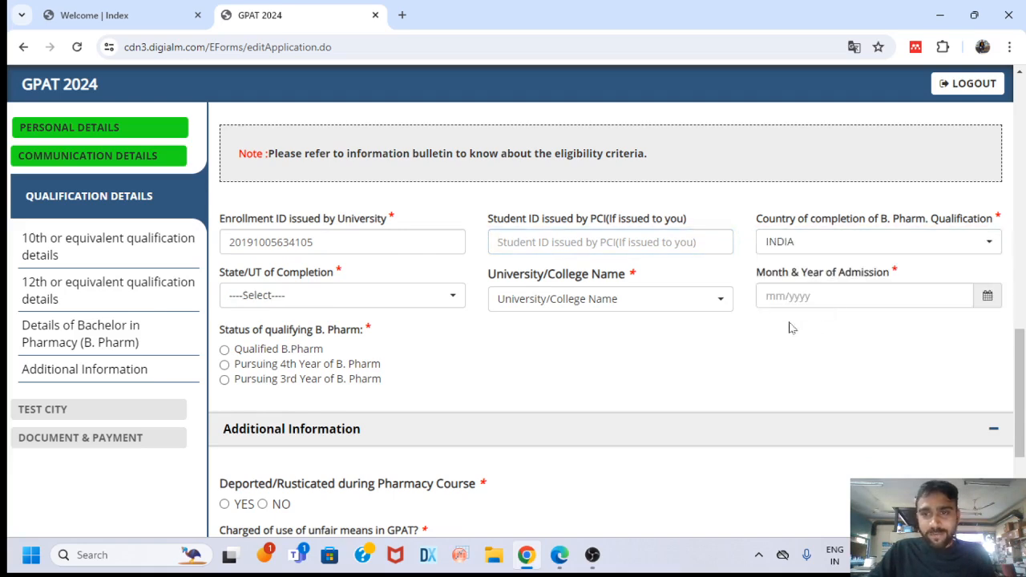
click(420, 304)
text(ma)
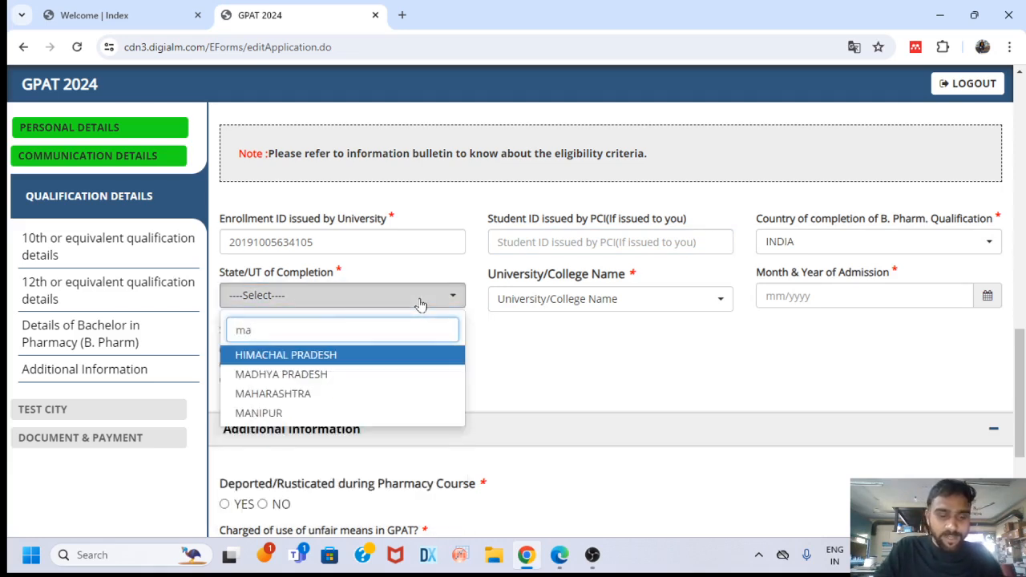
text(a)
key(BackSpace)
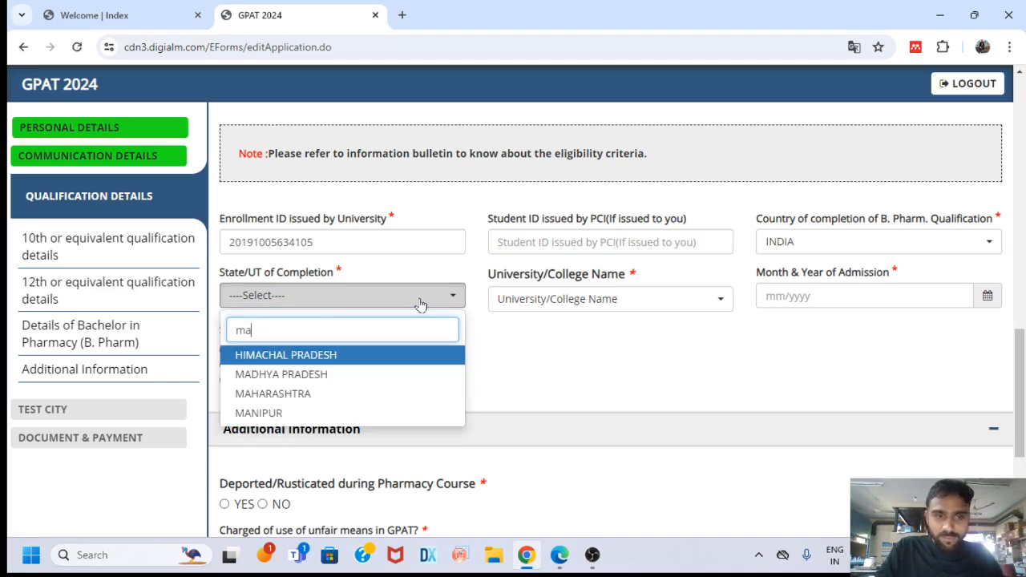
click(302, 394)
Choose Rashtrasant Janardhan Swami College Of Pharmacy, Kokamthan (PCI-2918) as the college
click(638, 302)
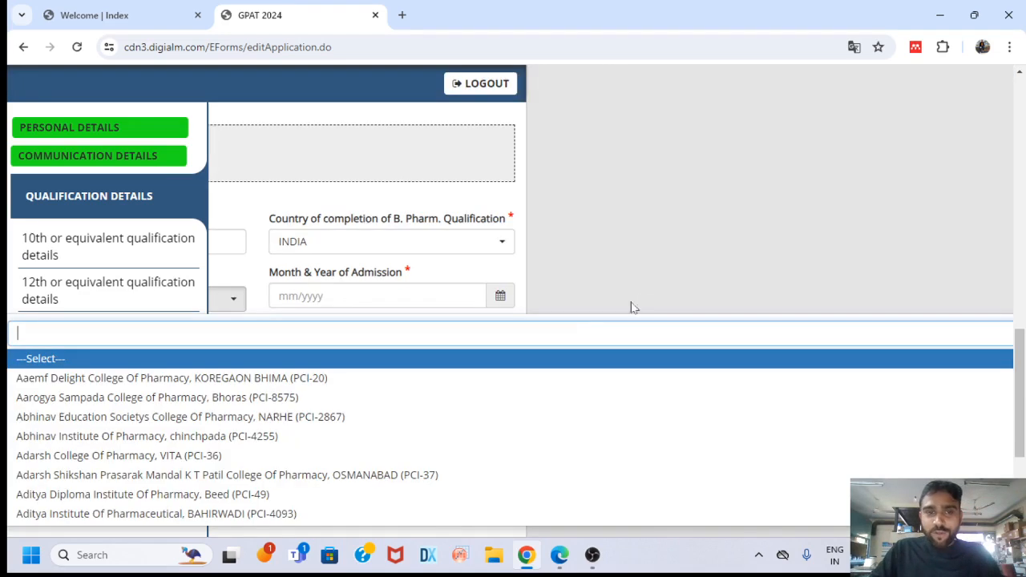
scroll(356, 413, down, 5)
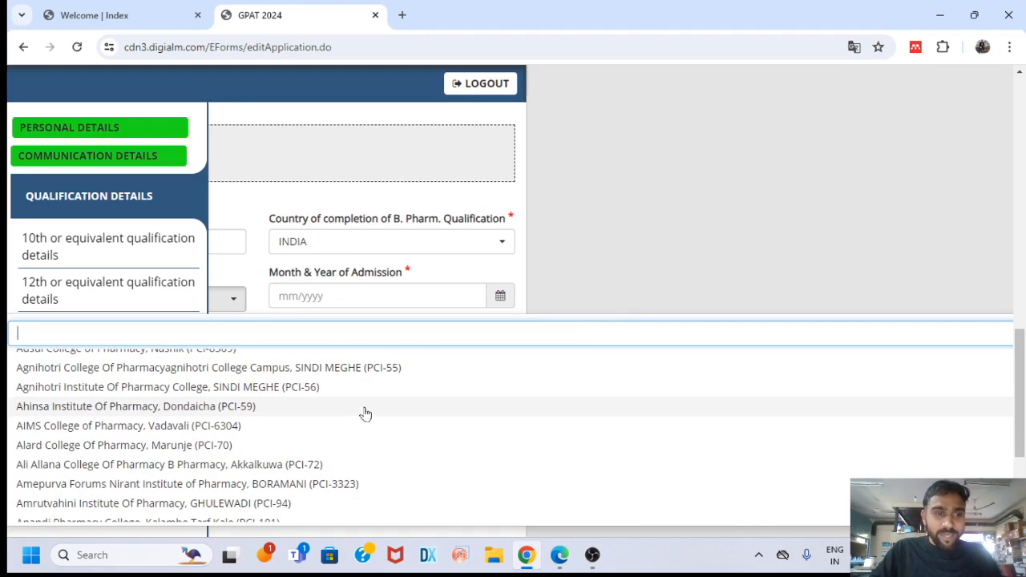
scroll(365, 413, up, 2)
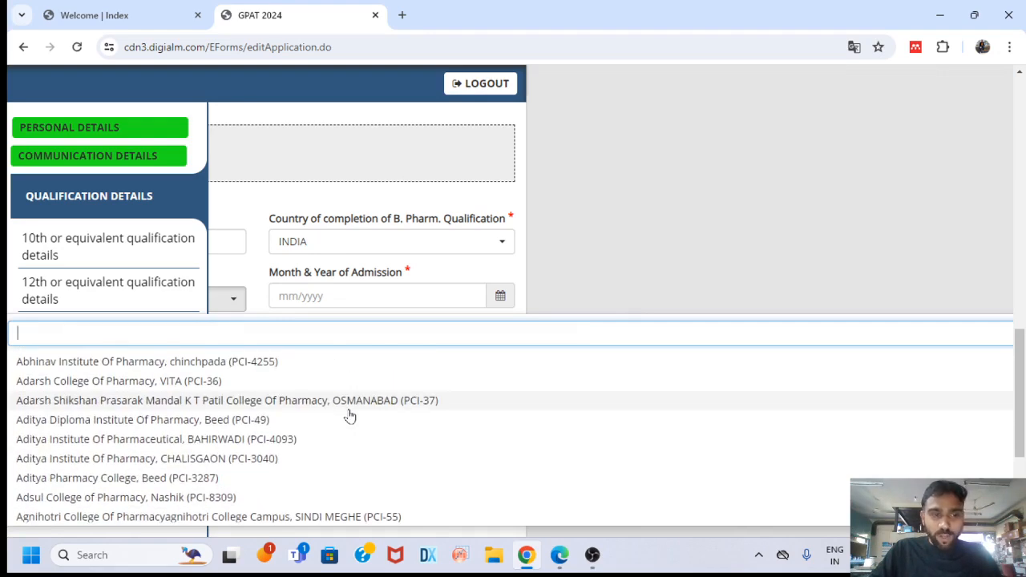
scroll(350, 414, down, 15)
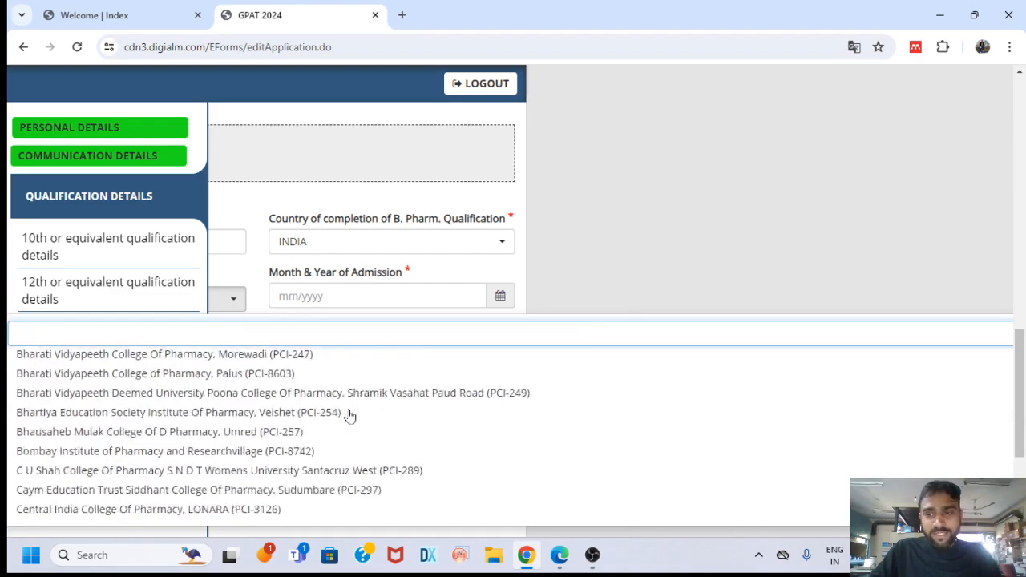
scroll(350, 414, down, 20)
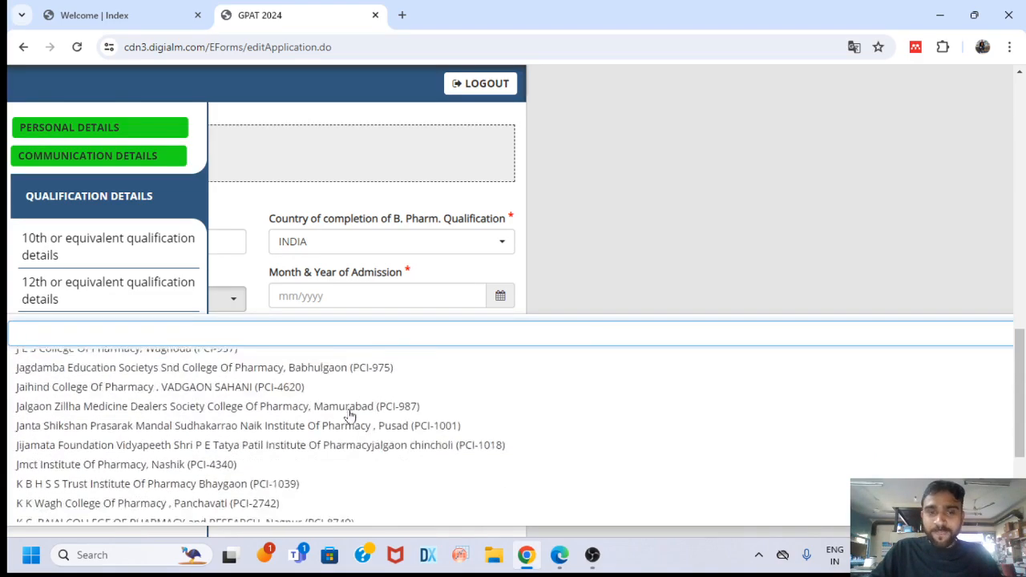
scroll(350, 414, down, 20)
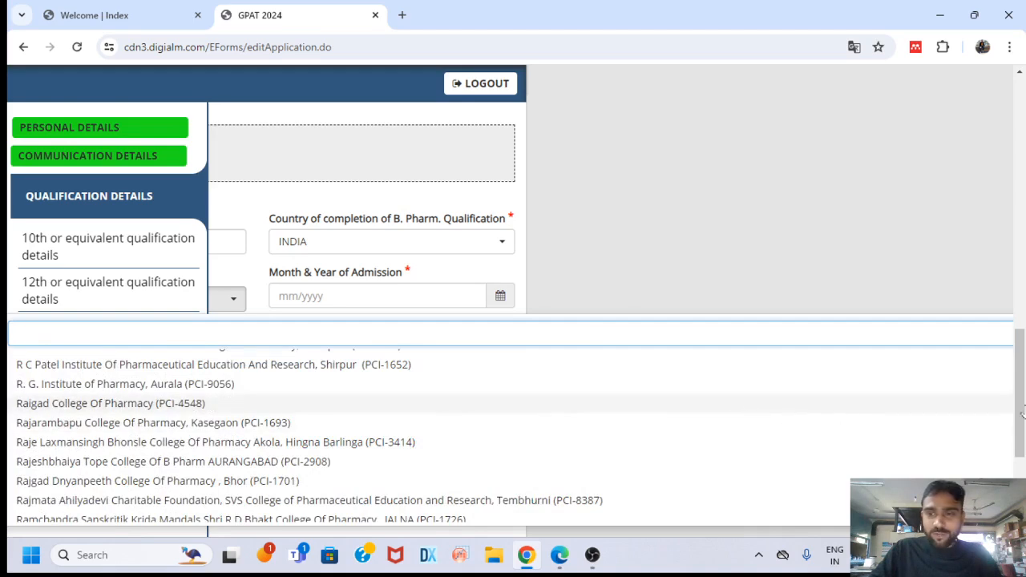
scroll(1021, 414, down, 3)
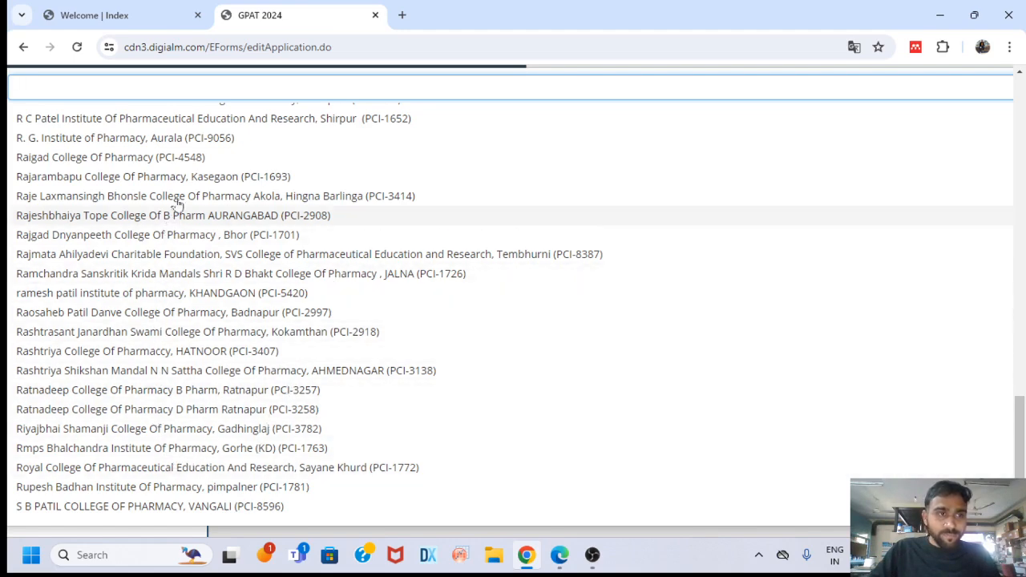
scroll(183, 267, up, 1)
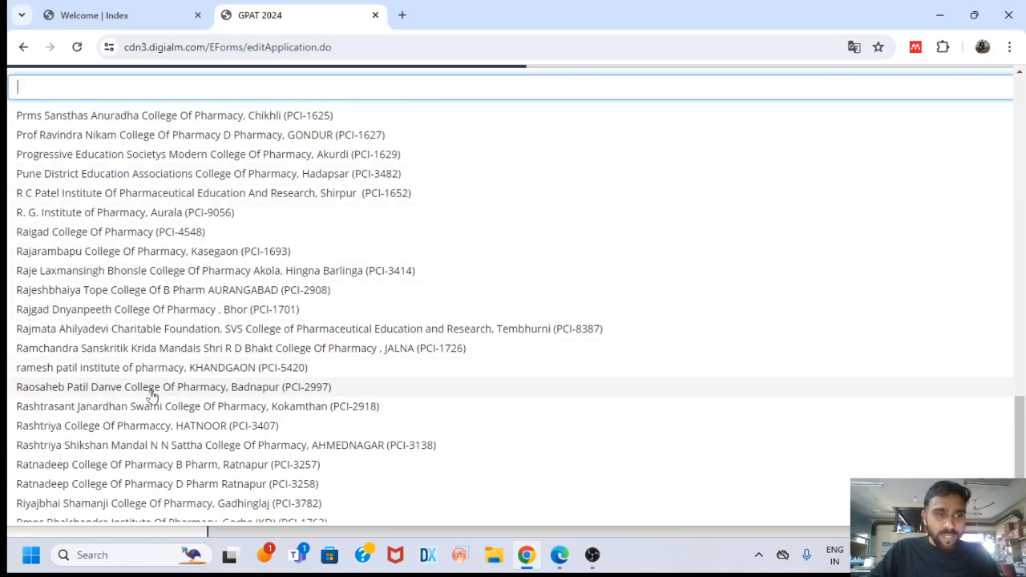
click(154, 409)
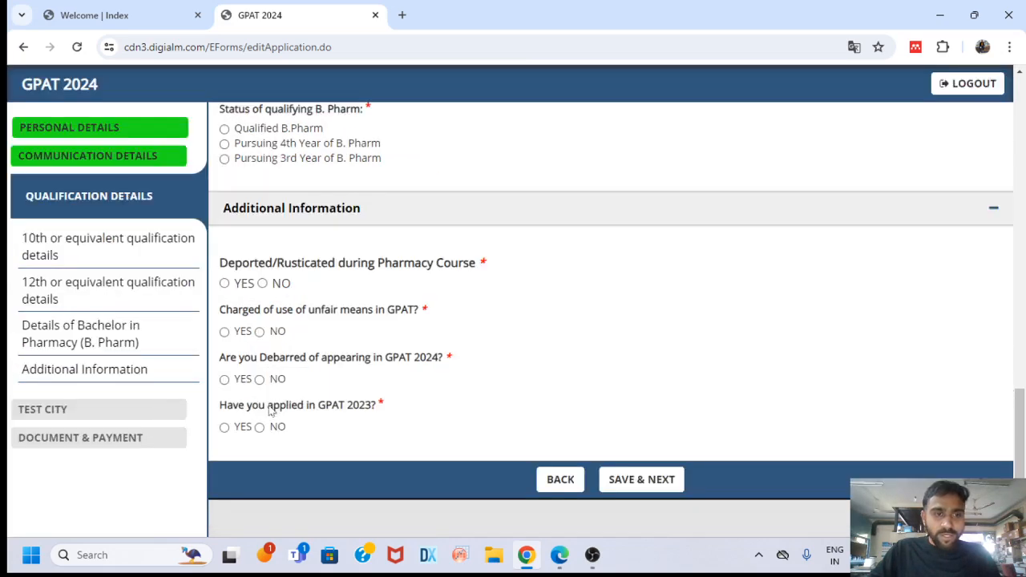
Pick Sep 2018 in the calendar as the B. Pharm Month & Year of Admission
scroll(481, 336, up, 5)
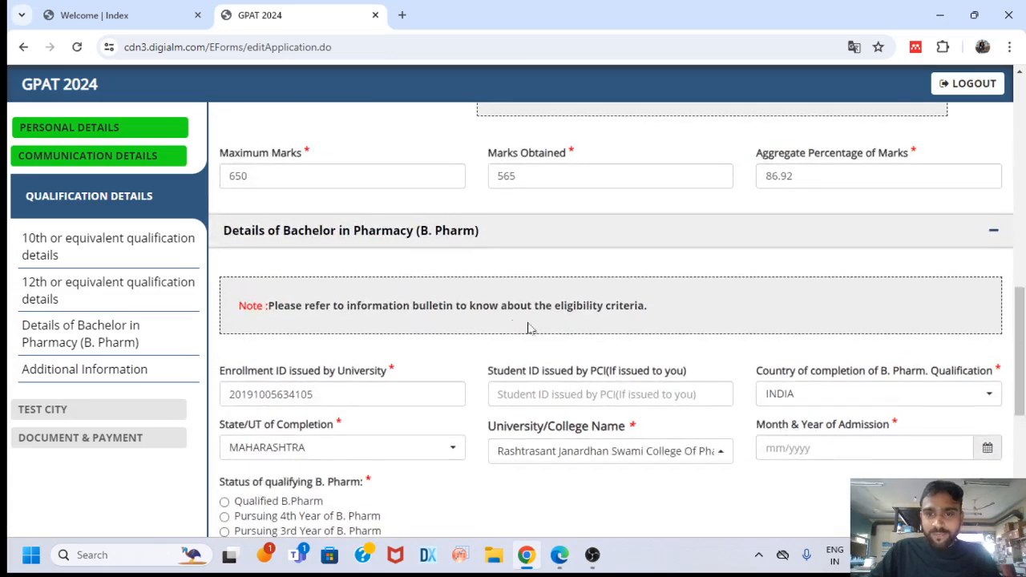
scroll(561, 344, down, 1)
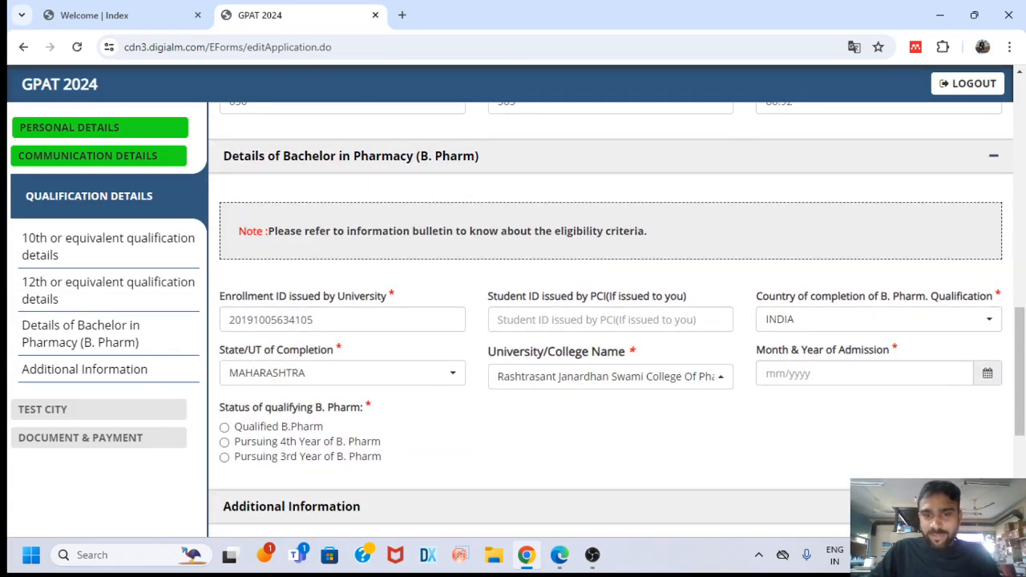
click(865, 374)
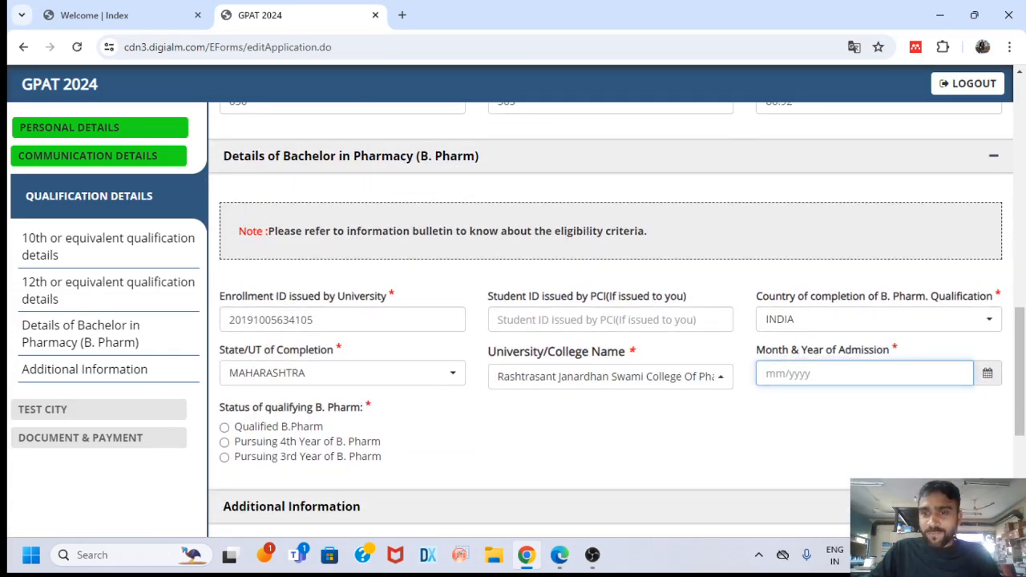
click(990, 375)
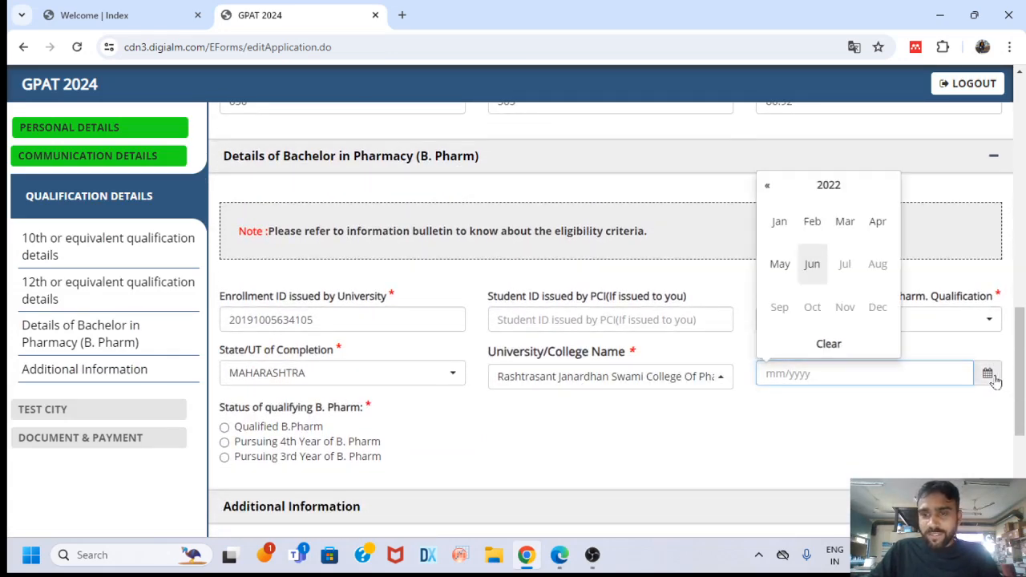
click(767, 187)
click(768, 187)
click(768, 188)
click(768, 188)
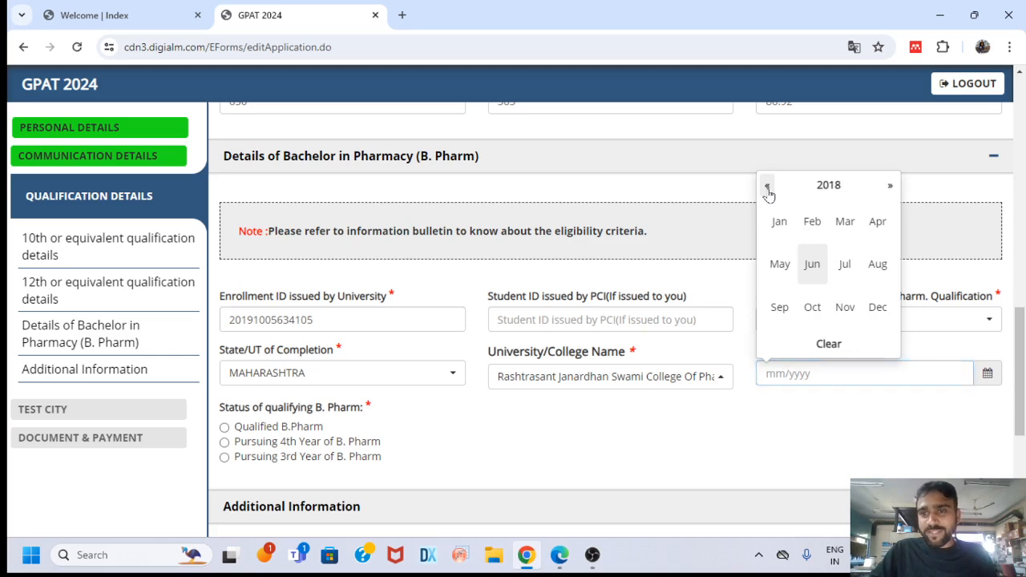
click(781, 306)
scroll(495, 336, down, 1)
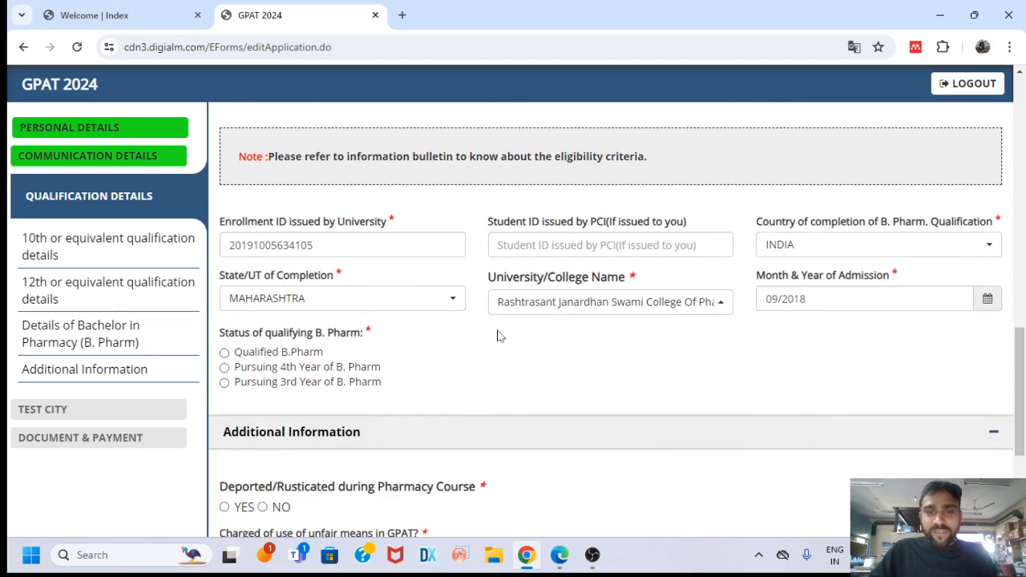
scroll(497, 336, down, 1)
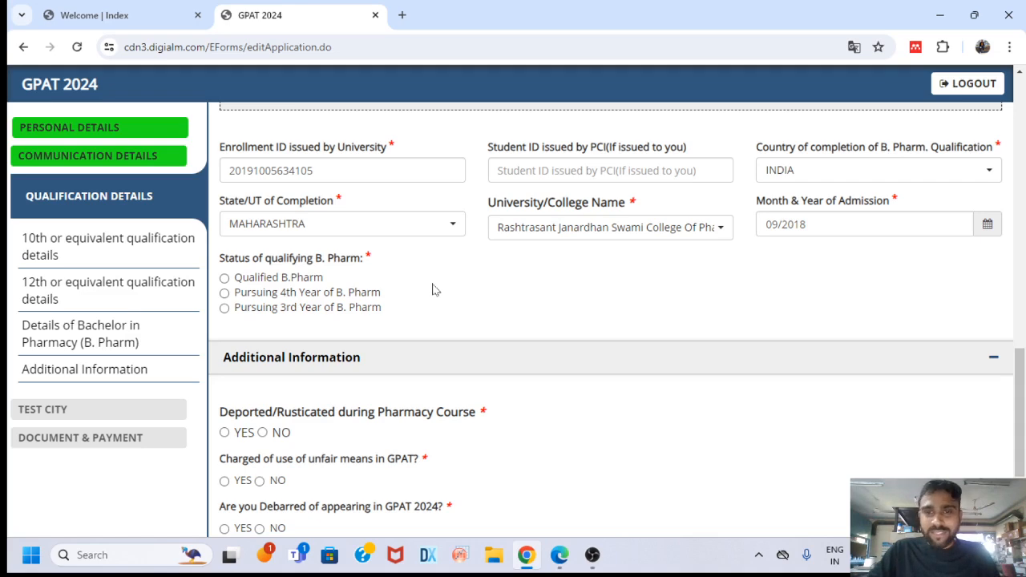
Set qualifying status to Pursuing 4th Year and the 3rd-year passing date to Aug 2021
click(224, 292)
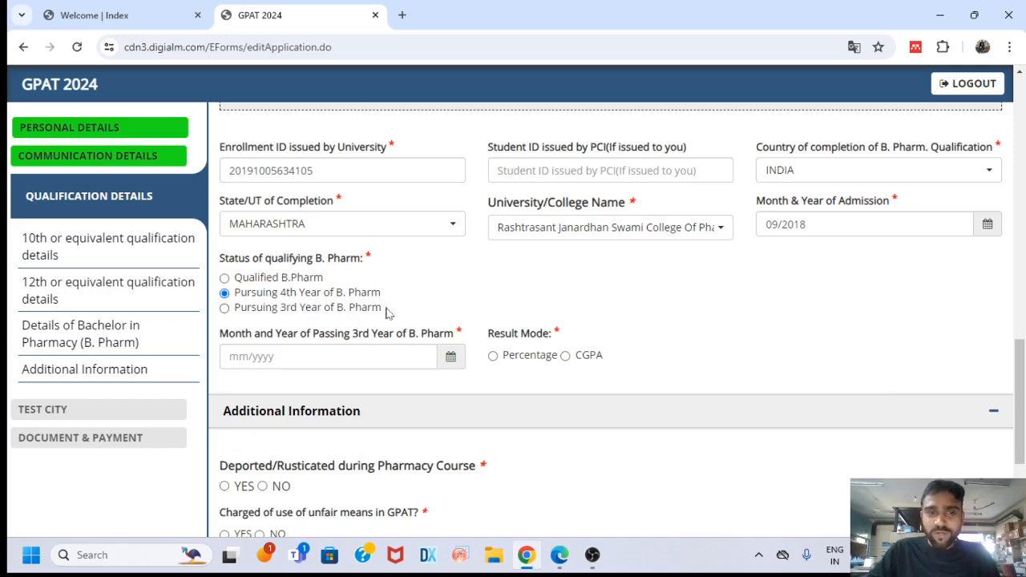
click(225, 307)
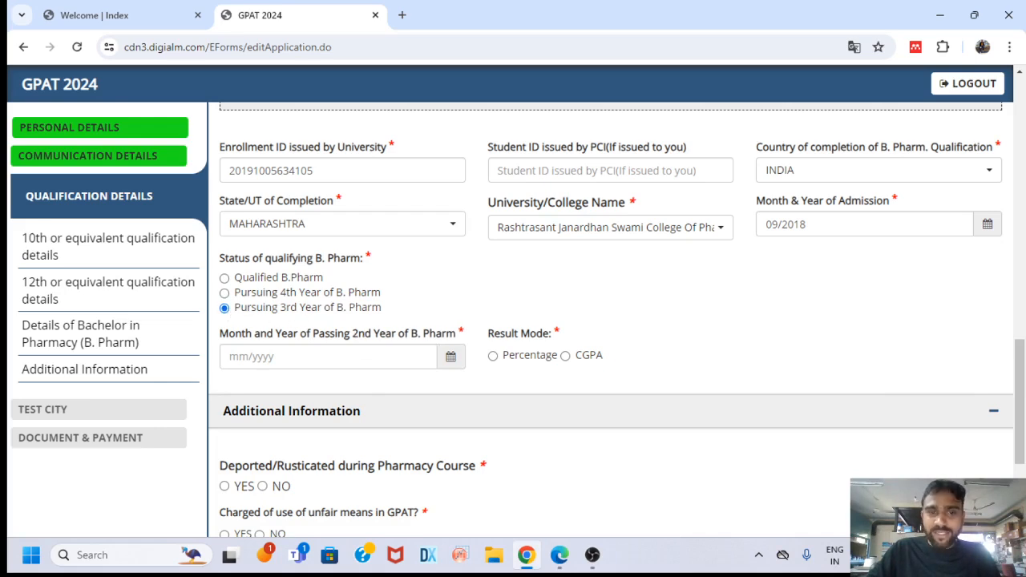
click(225, 278)
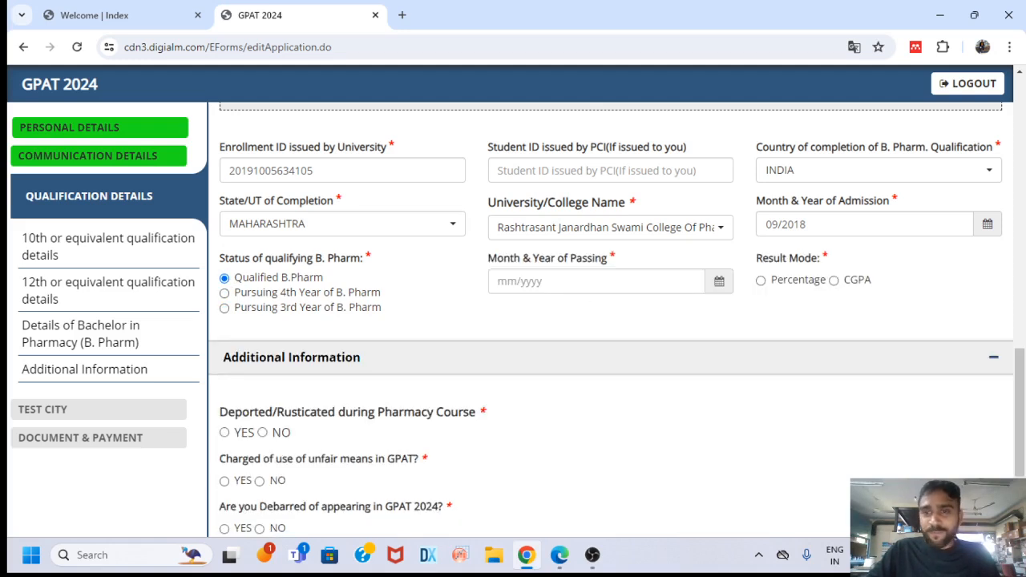
click(225, 294)
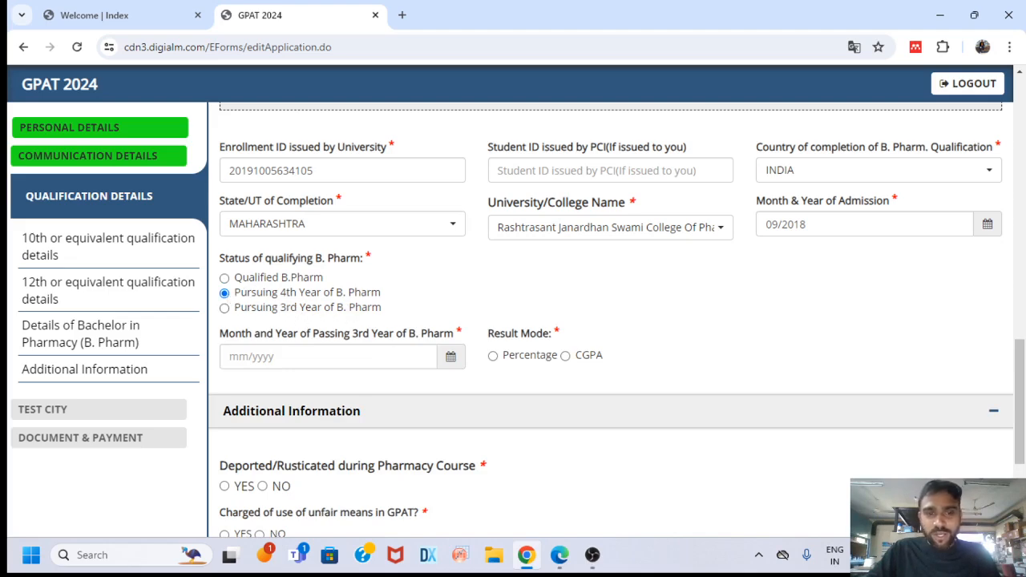
click(450, 358)
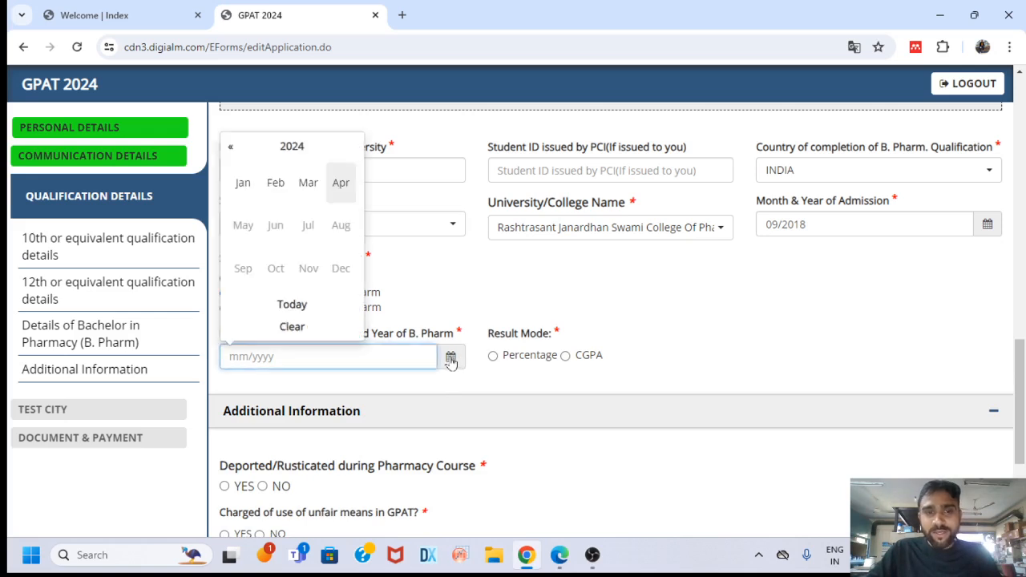
click(231, 151)
click(231, 151)
click(231, 152)
click(339, 227)
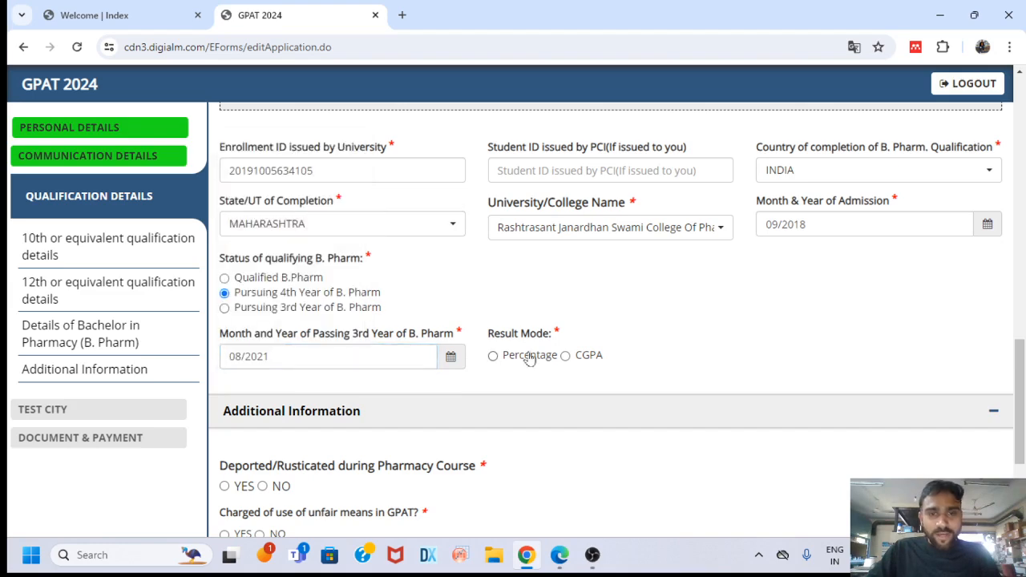
Choose CGPA result mode and enter yearly CGPAs 8.96, 9.66 and 8.25
click(566, 356)
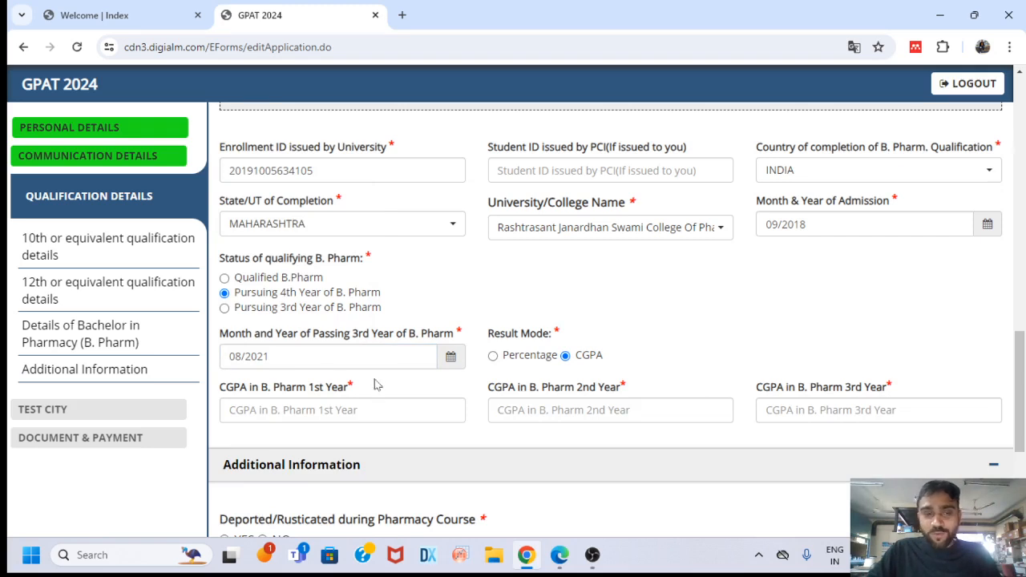
scroll(377, 384, down, 1)
click(384, 336)
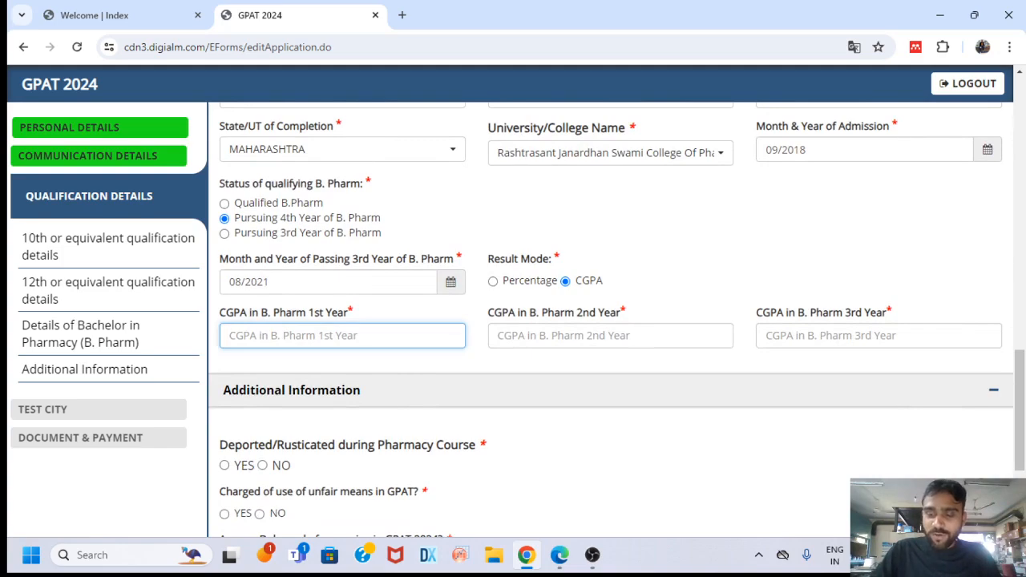
scroll(400, 336, up, 5)
scroll(396, 336, down, 2)
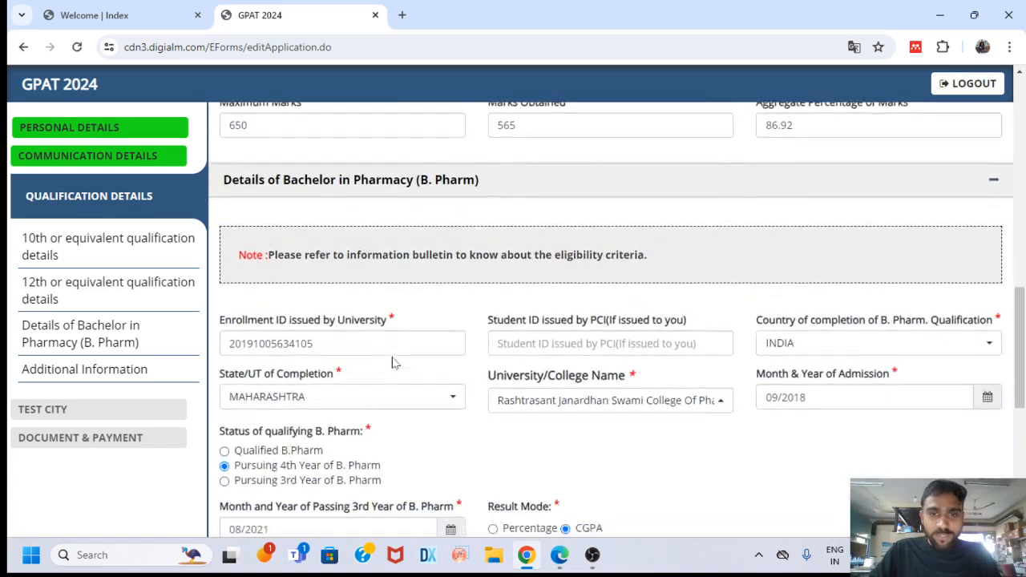
scroll(393, 361, down, 4)
text(8.96)
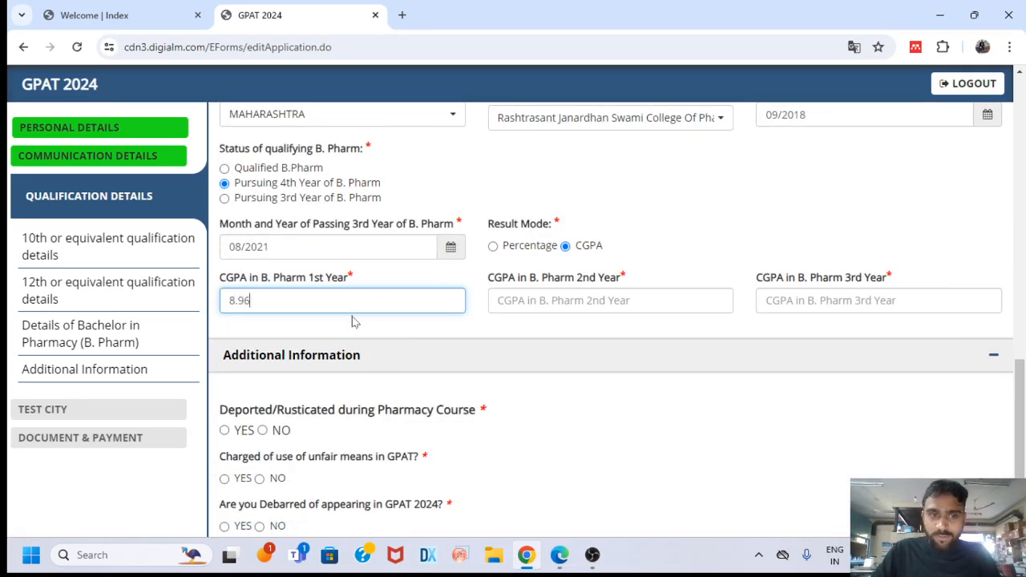
key(Tab)
text(9.66)
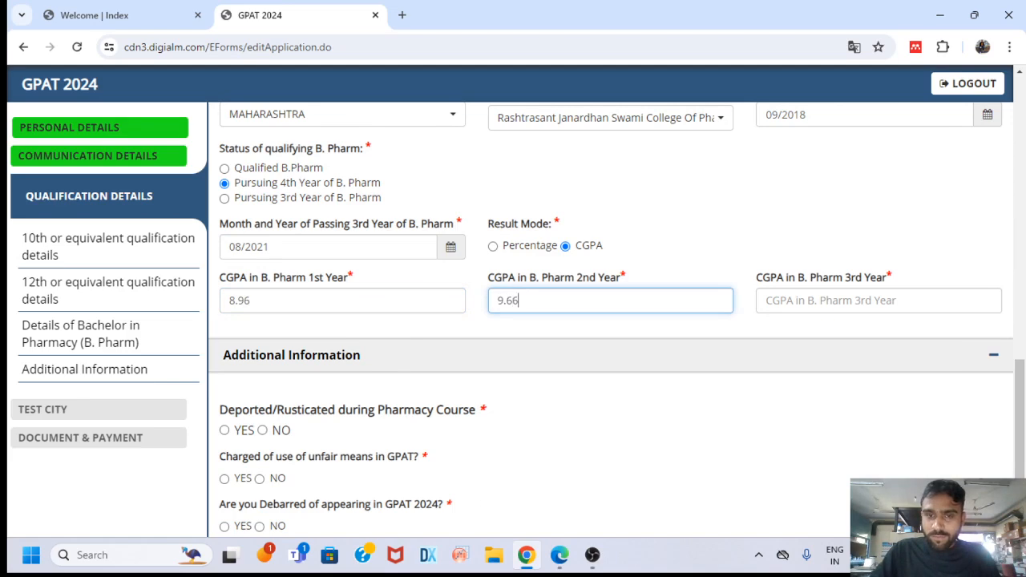
key(Tab)
text(8.25)
scroll(796, 307, down, 3)
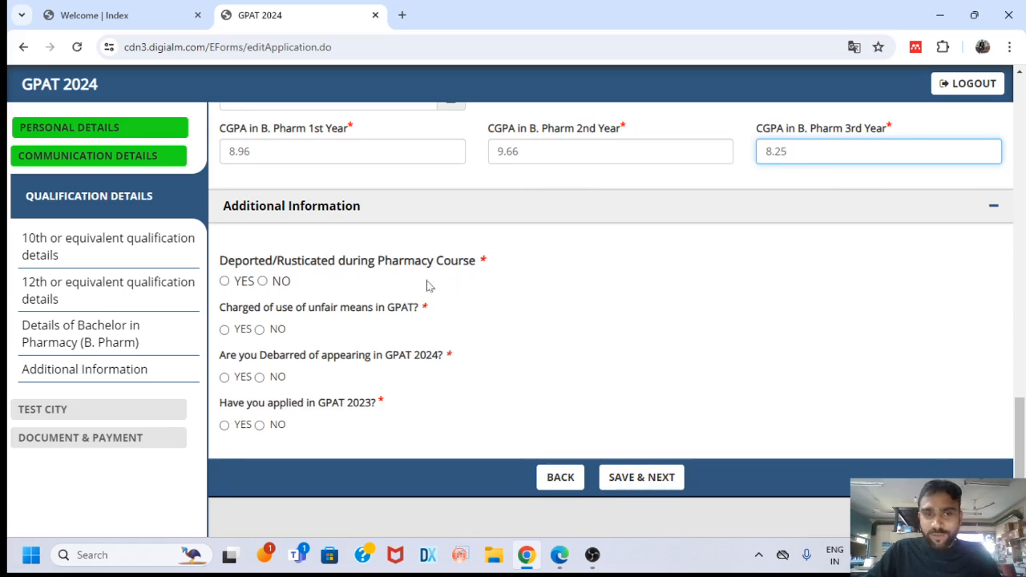
Answer NO to the deported, unfair-means, debarred and GPAT 2023 questions, then save the qualification details
click(264, 282)
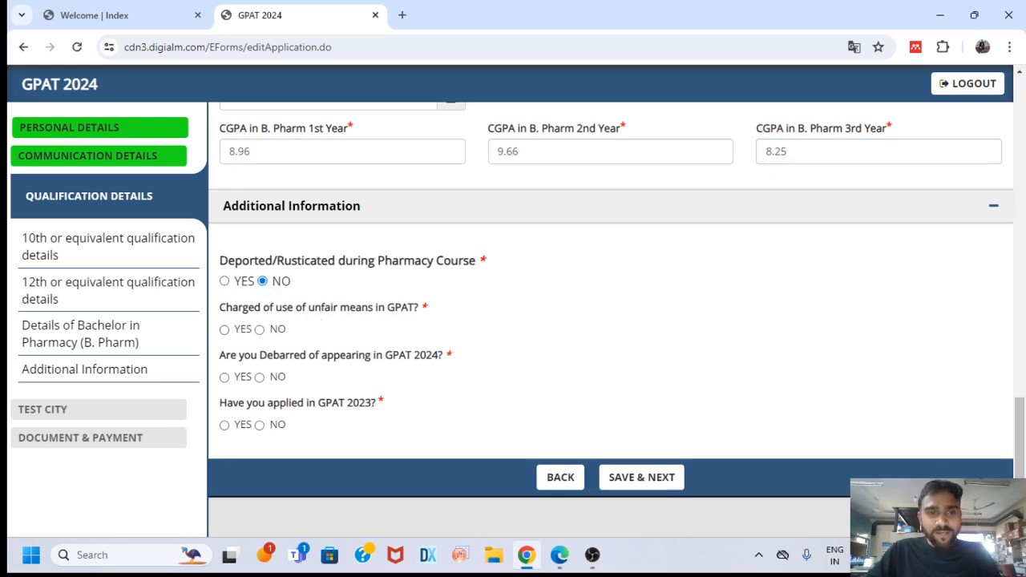
click(259, 330)
scroll(354, 326, down, 1)
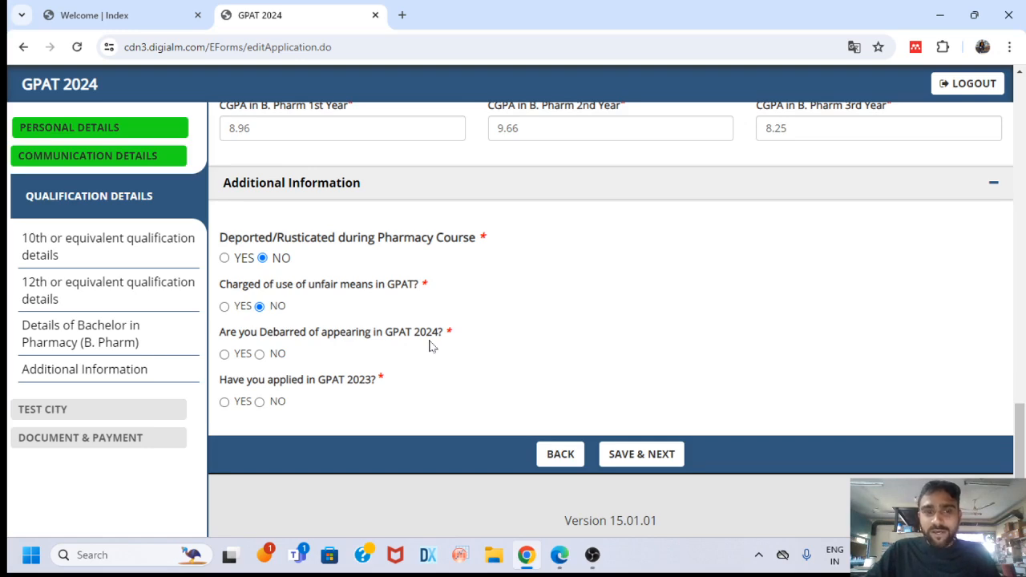
click(260, 354)
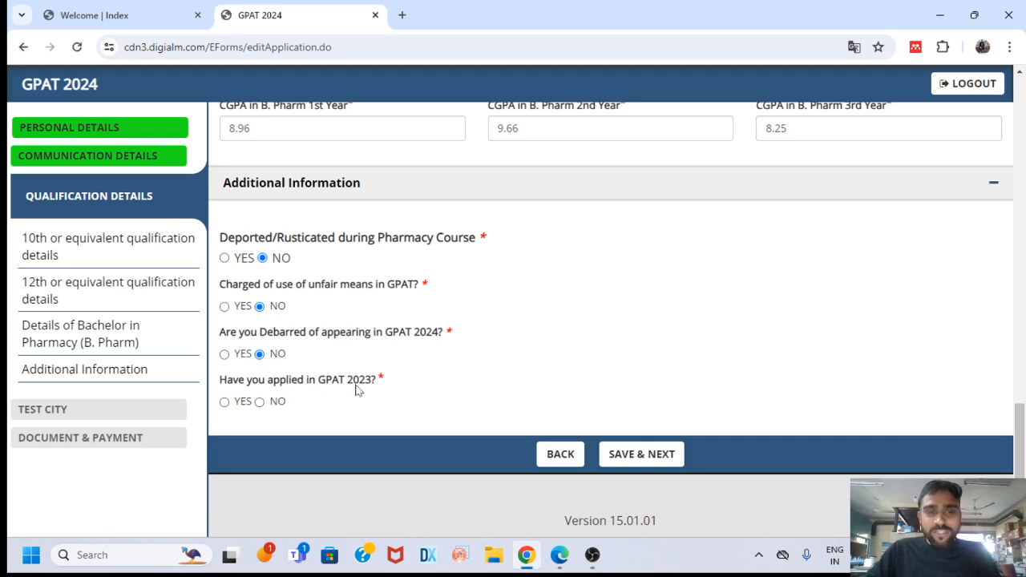
click(225, 402)
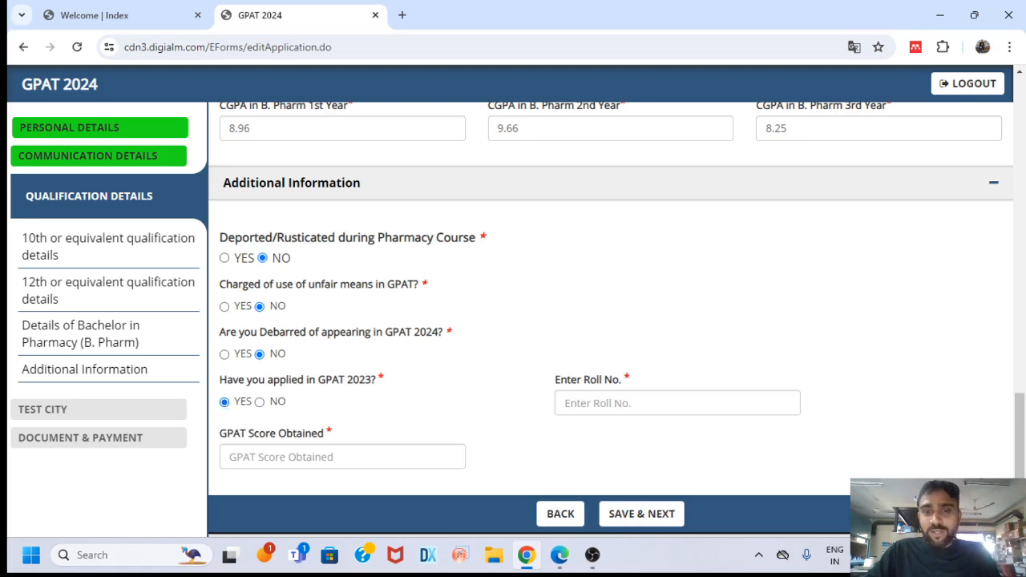
click(259, 402)
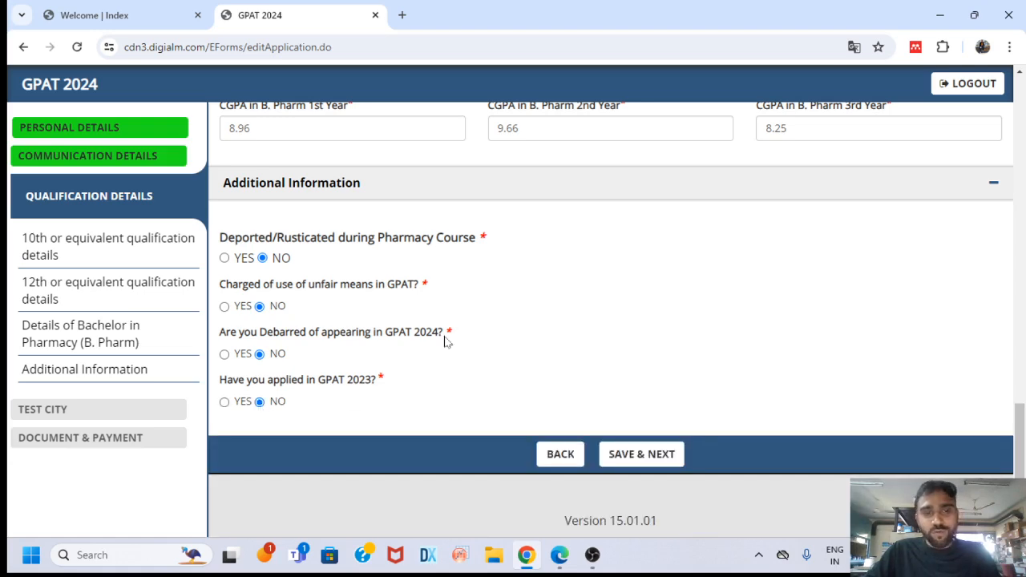
click(641, 453)
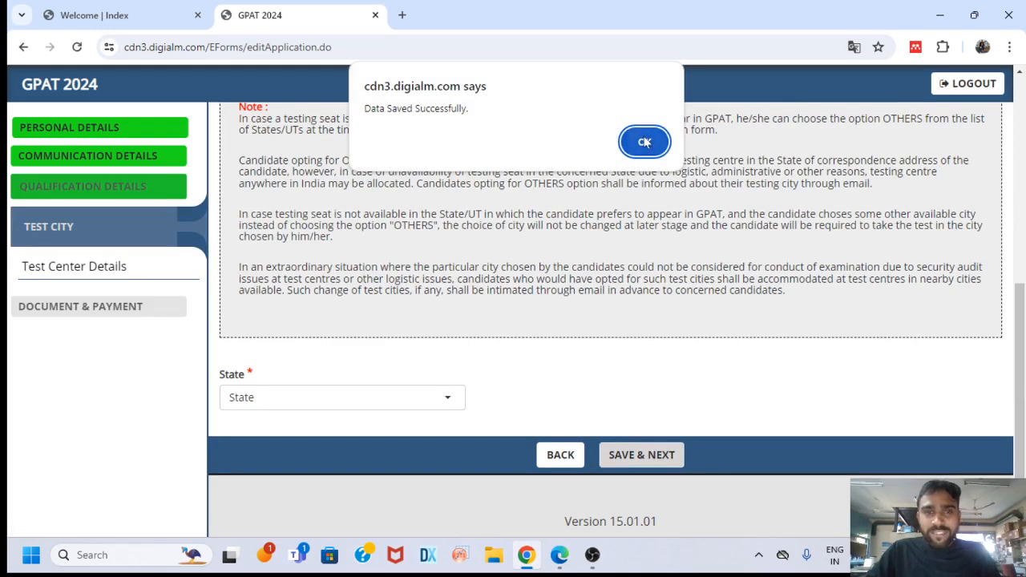
Choose MAHARASHTRA as the test state and NAGPUR as the test city, then save
key(Return)
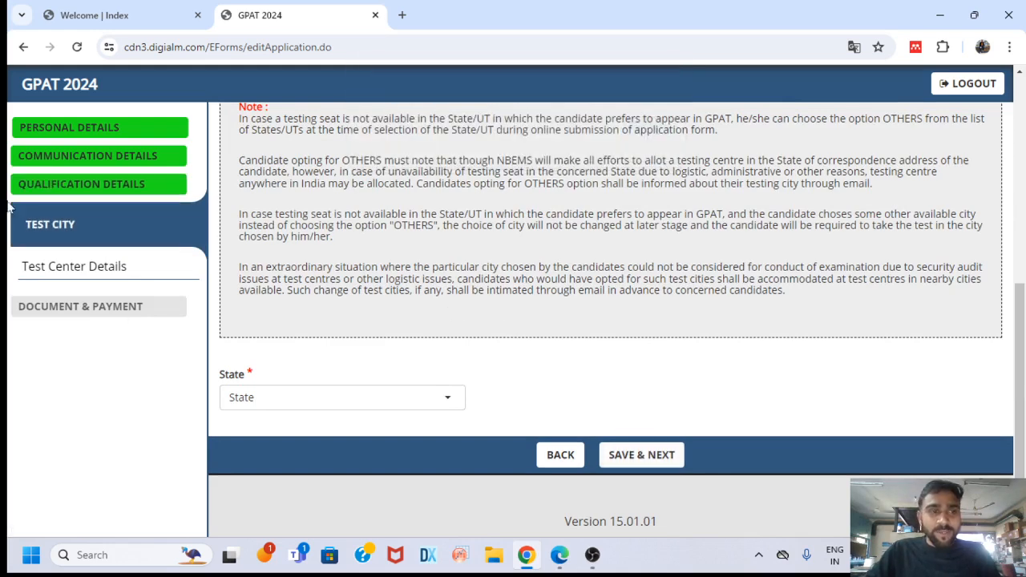
scroll(554, 327, up, 2)
scroll(554, 328, down, 2)
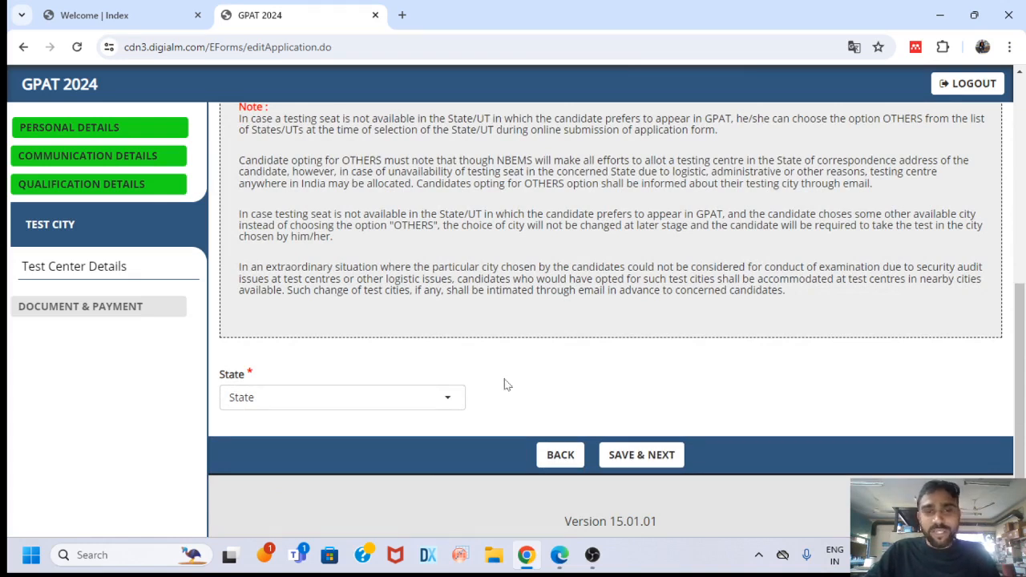
click(449, 404)
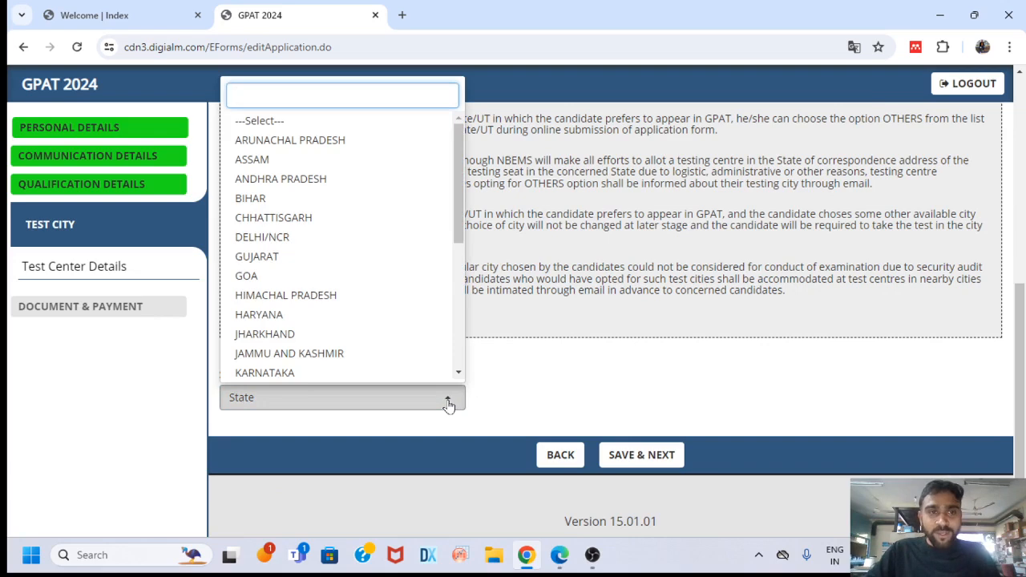
text(mah)
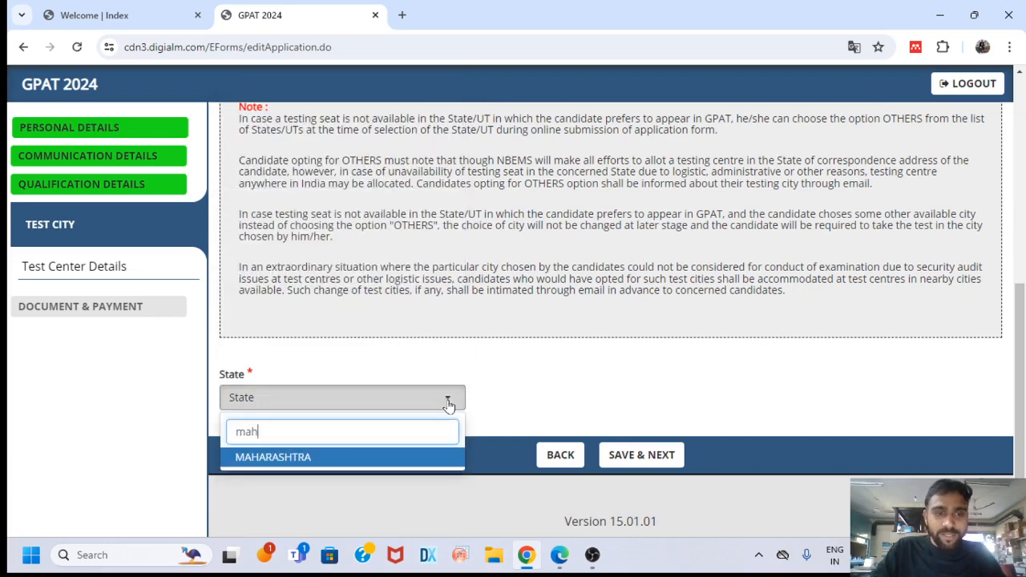
click(413, 457)
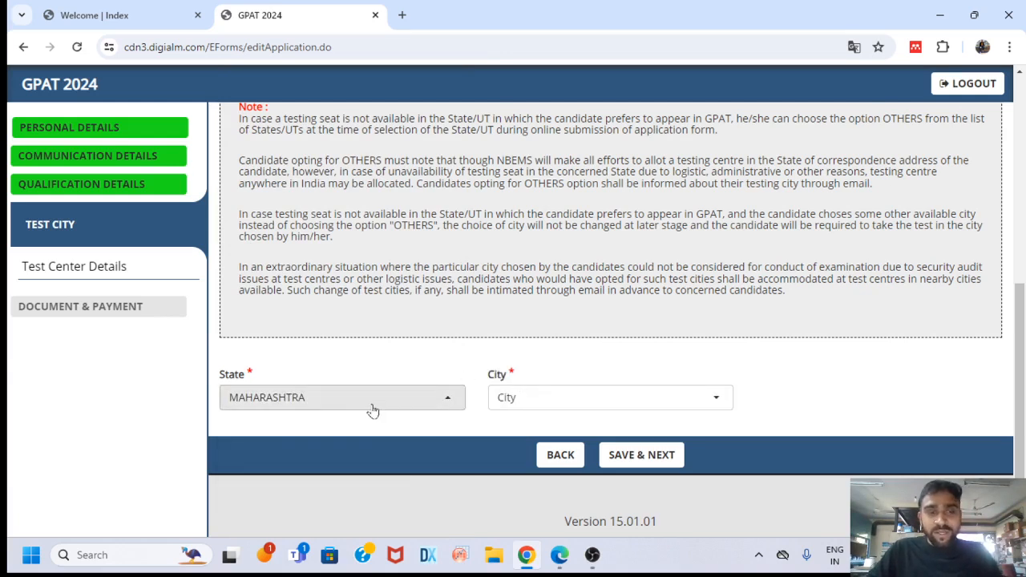
click(607, 407)
scroll(673, 220, down, 5)
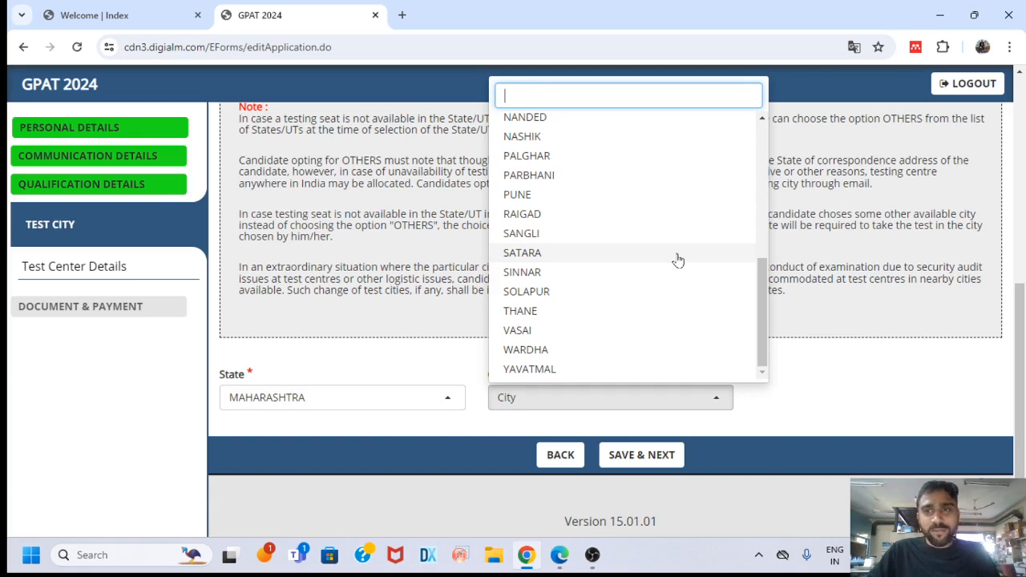
scroll(677, 260, up, 2)
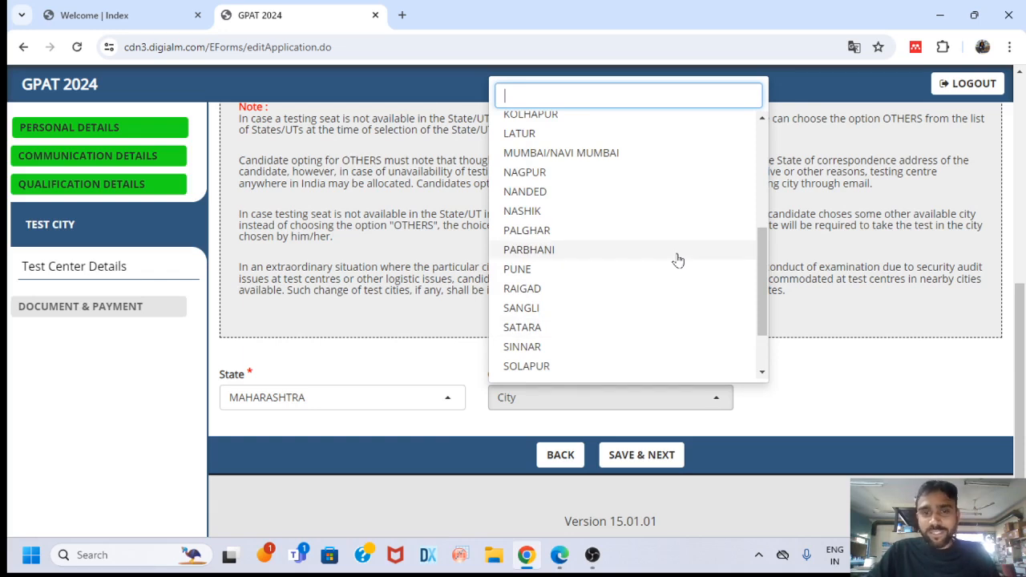
click(601, 171)
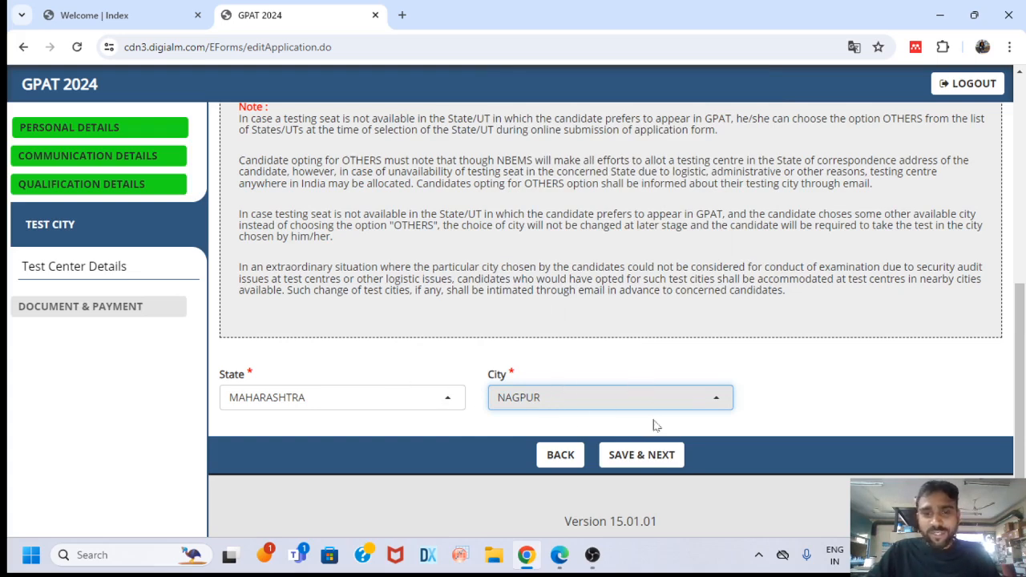
click(651, 454)
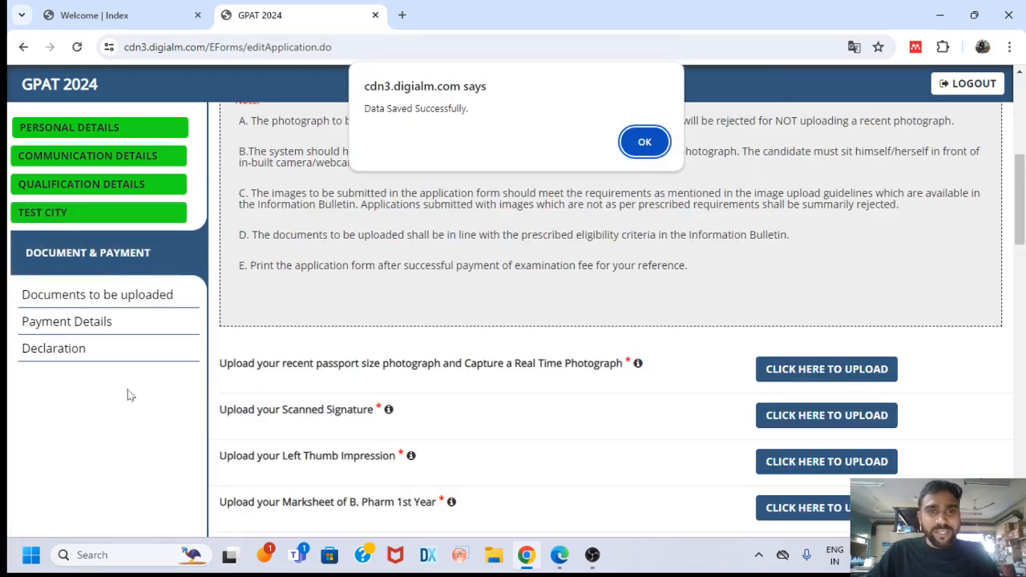
Dismiss the Data Saved alert and scroll through the uploads, the 3500 INR payment and the declaration
click(646, 140)
scroll(543, 295, down, 1)
scroll(542, 296, up, 2)
scroll(543, 296, down, 4)
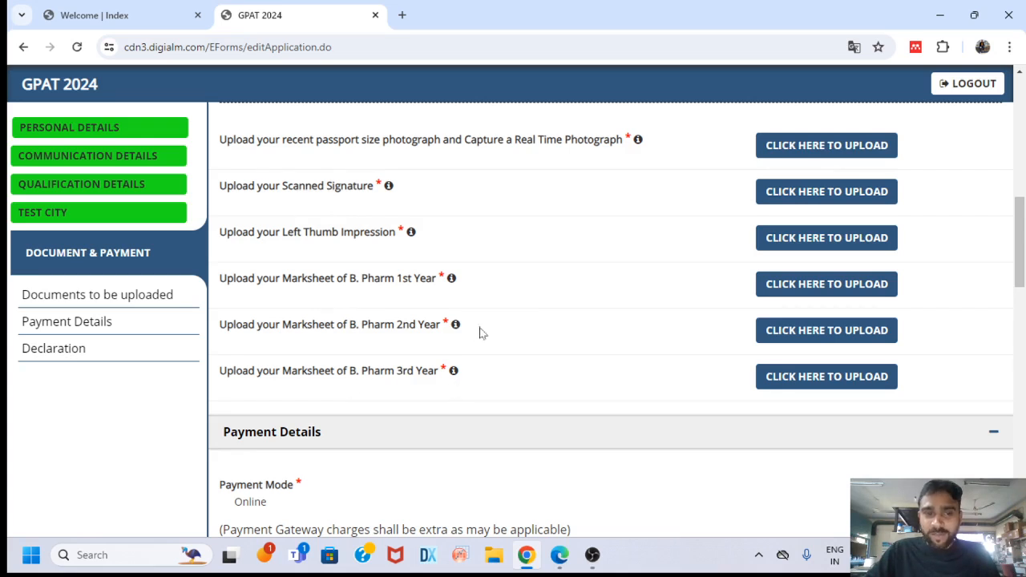
scroll(478, 328, down, 1)
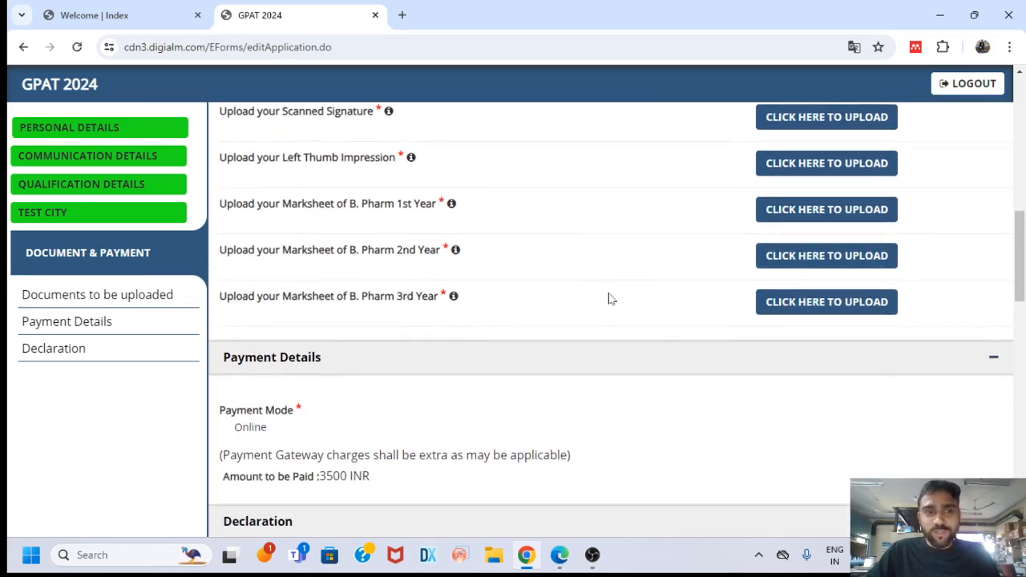
scroll(609, 299, down, 1)
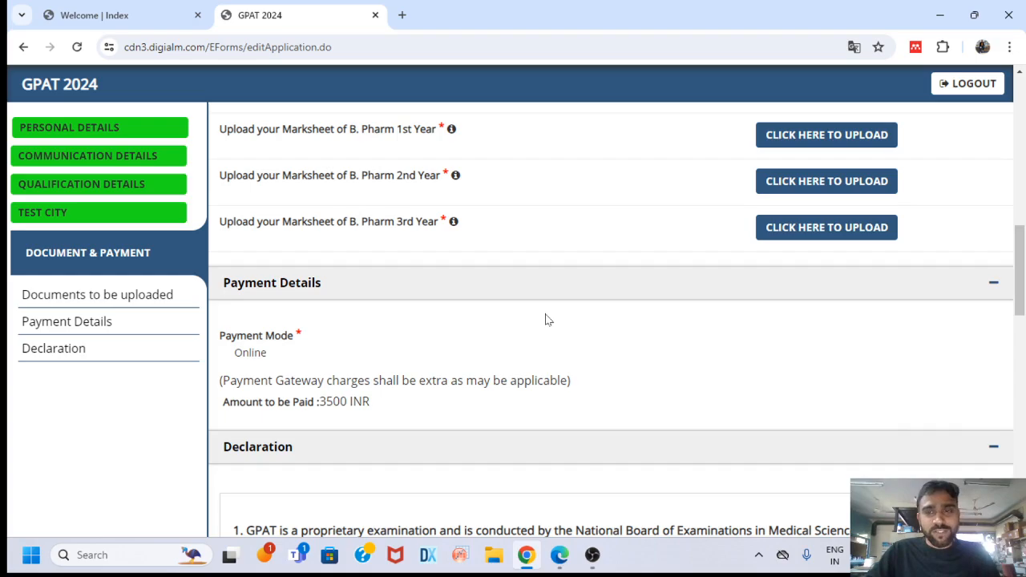
scroll(545, 319, down, 1)
scroll(545, 319, down, 8)
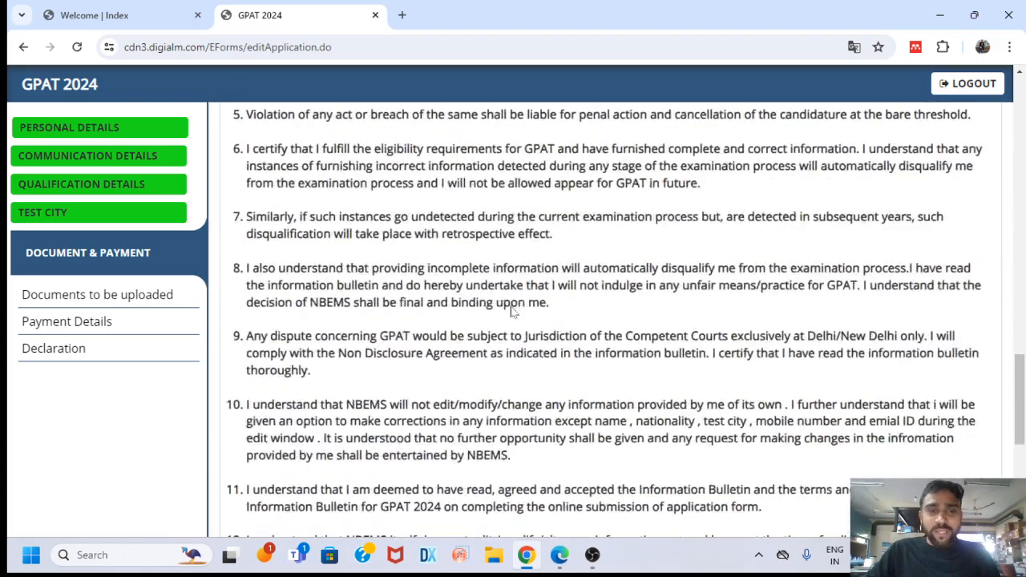
scroll(513, 313, down, 5)
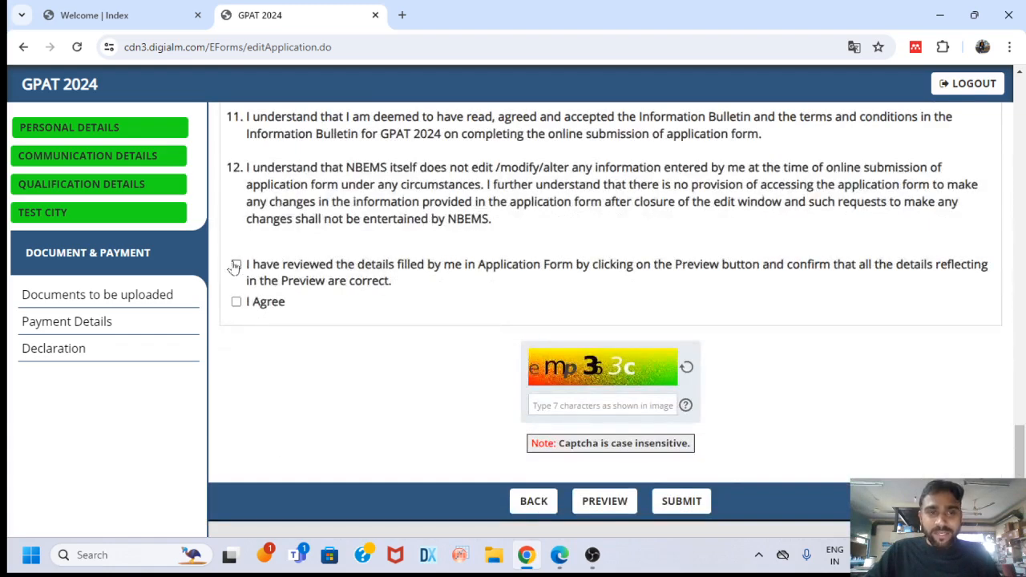
Tick the review and 'I Agree' declaration checkboxes, briefly switching to OBS Studio and back
click(234, 264)
click(235, 302)
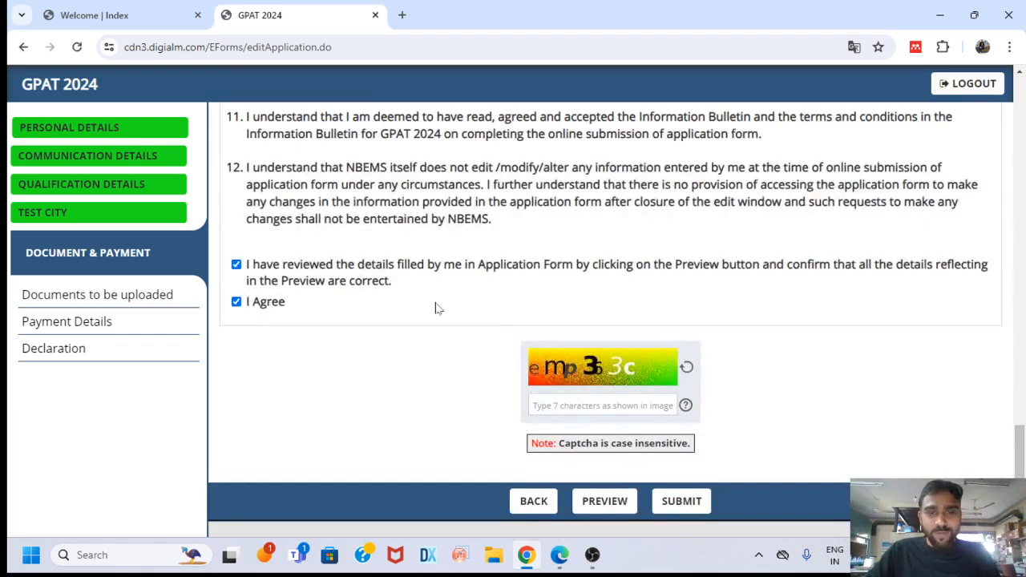
scroll(465, 300, down, 1)
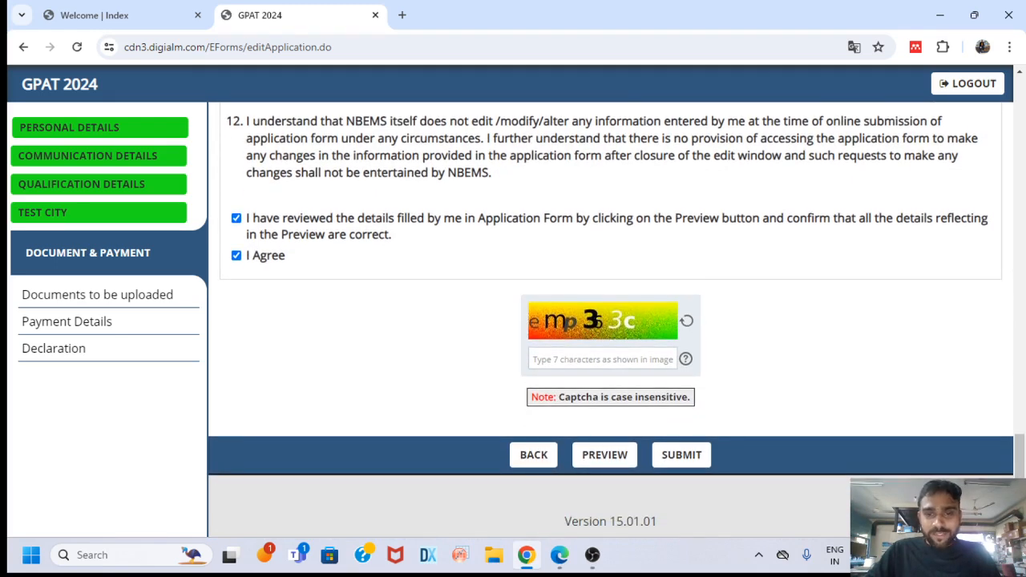
mouse_move(592, 554)
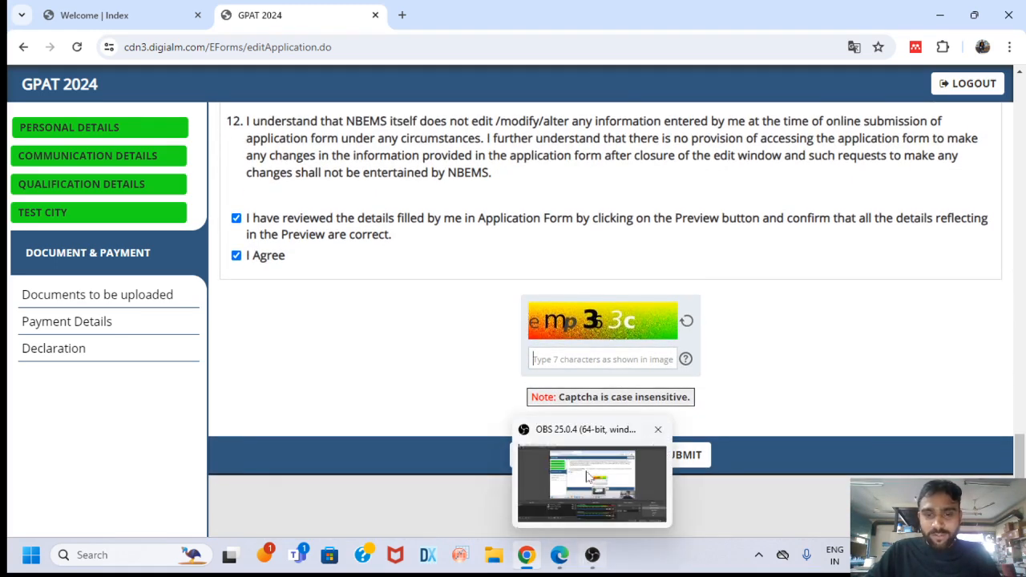
click(590, 499)
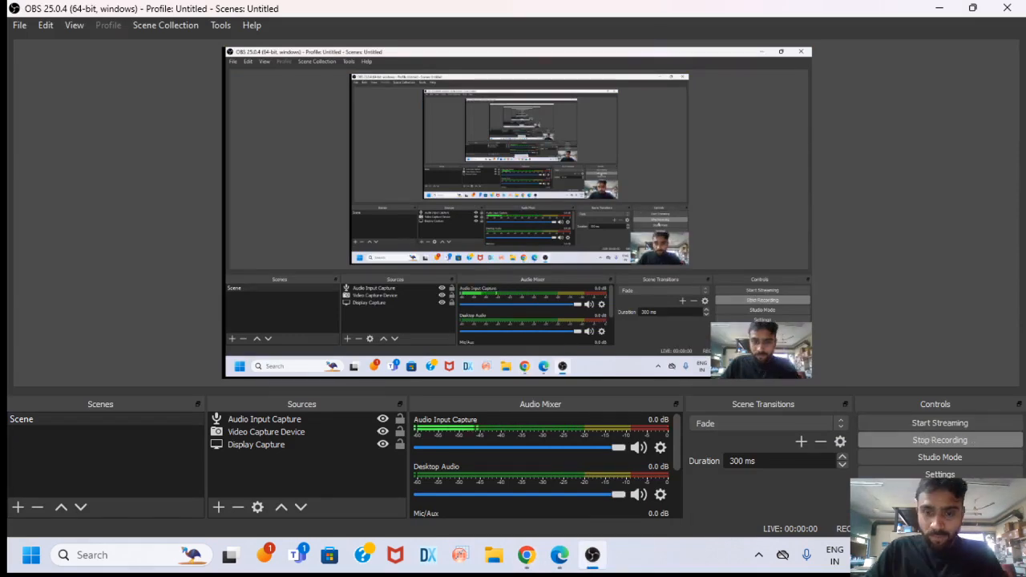
click(526, 554)
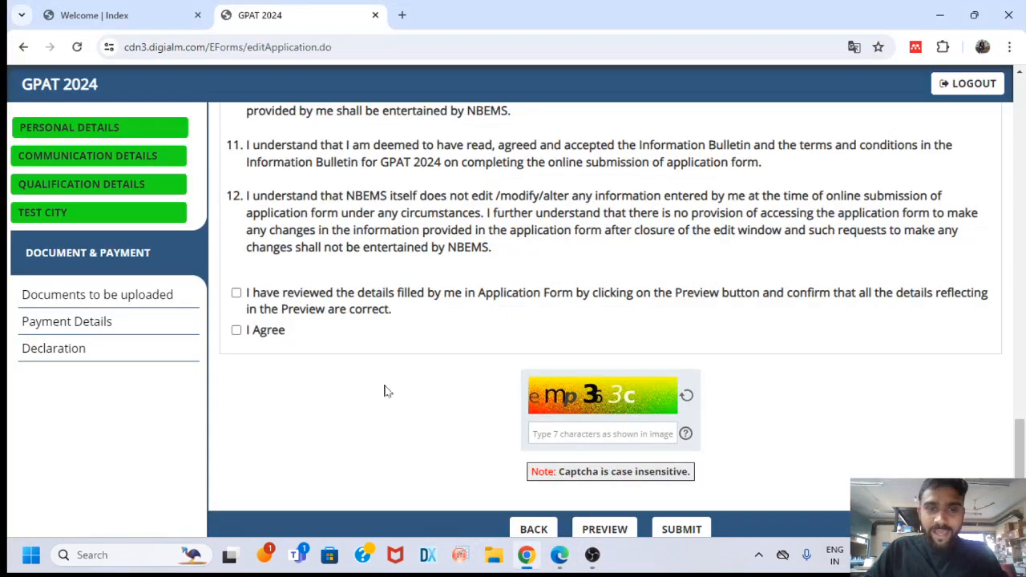
Re-tick both declarations, enter the captcha text, submit, and dismiss the missing-photograph alert
click(237, 292)
click(237, 331)
click(591, 434)
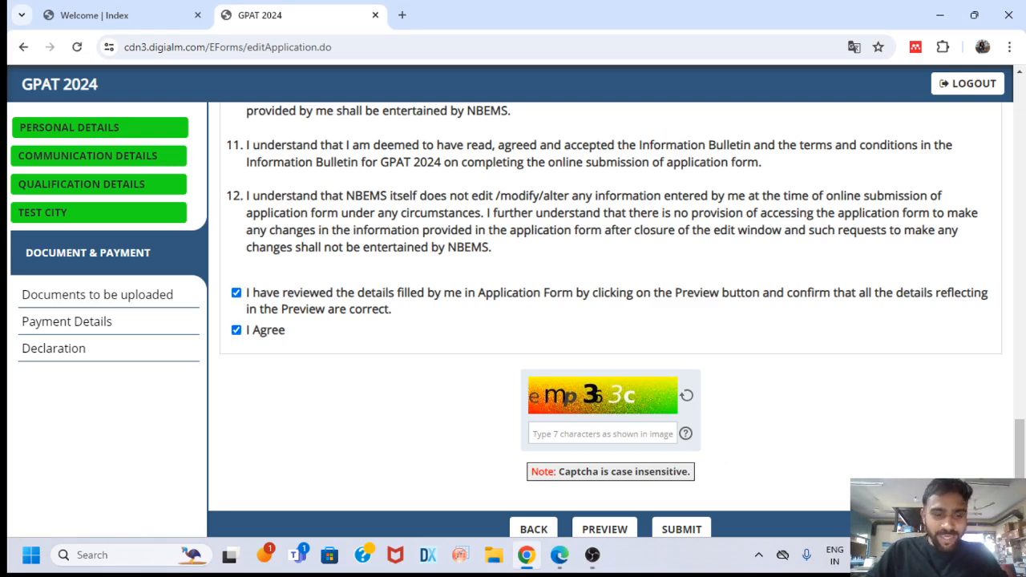
text(emp)
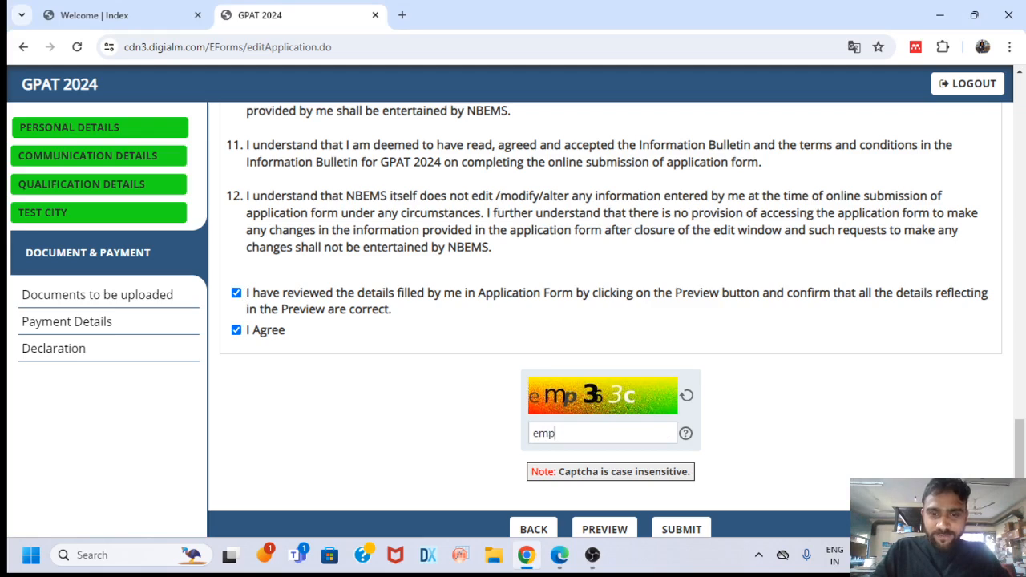
text(363)
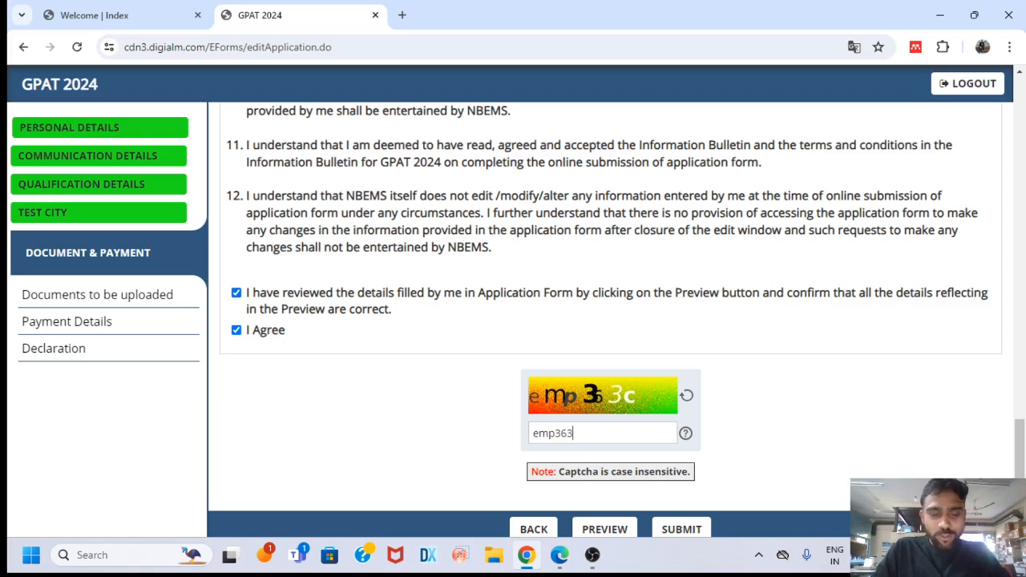
text(c)
scroll(593, 441, down, 1)
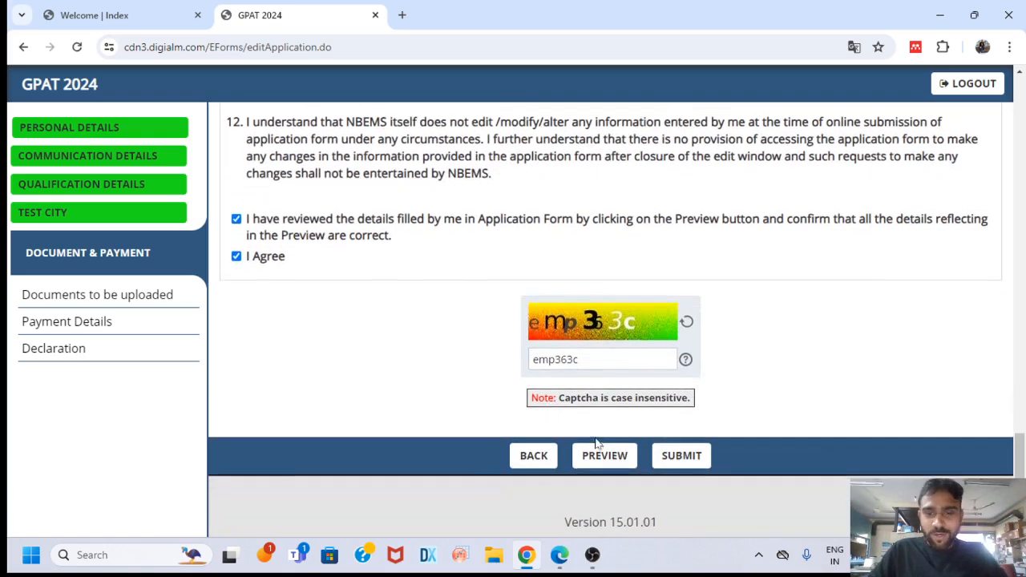
click(689, 463)
click(515, 240)
Scroll back to the top of the application form and log out of the portal
scroll(625, 289, up, 4)
scroll(627, 291, up, 4)
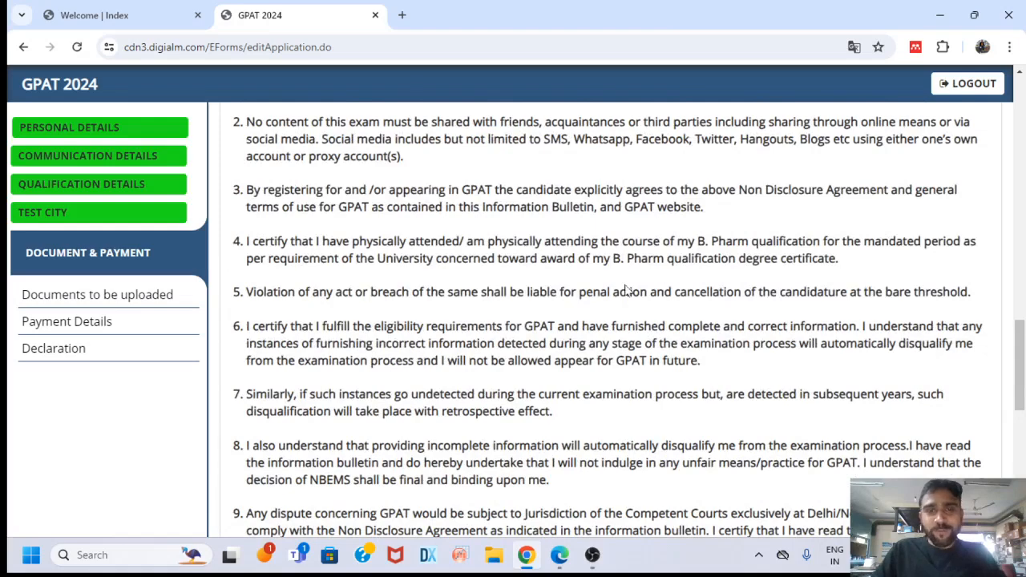
scroll(627, 291, up, 3)
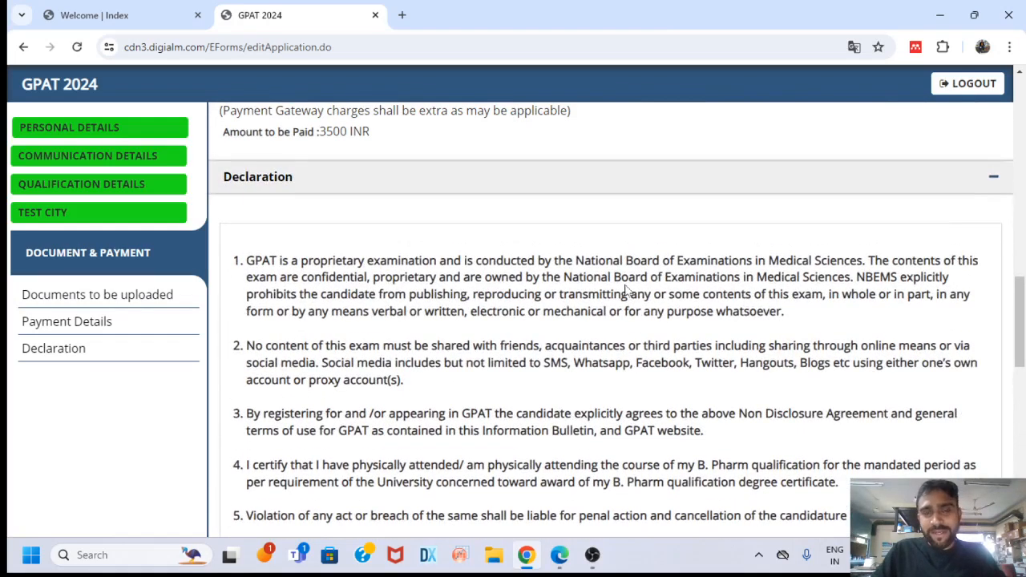
scroll(627, 291, up, 1)
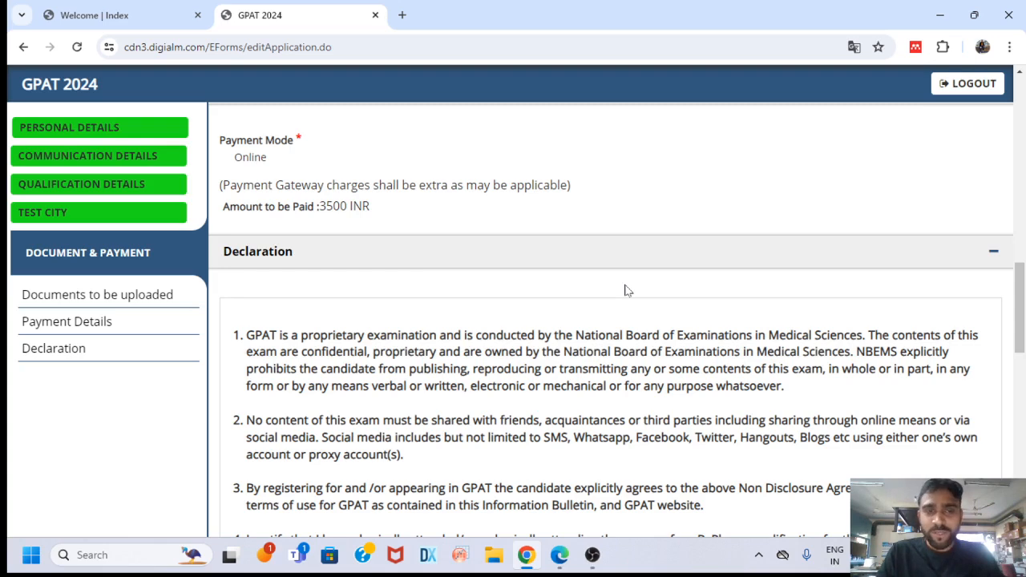
scroll(628, 290, up, 3)
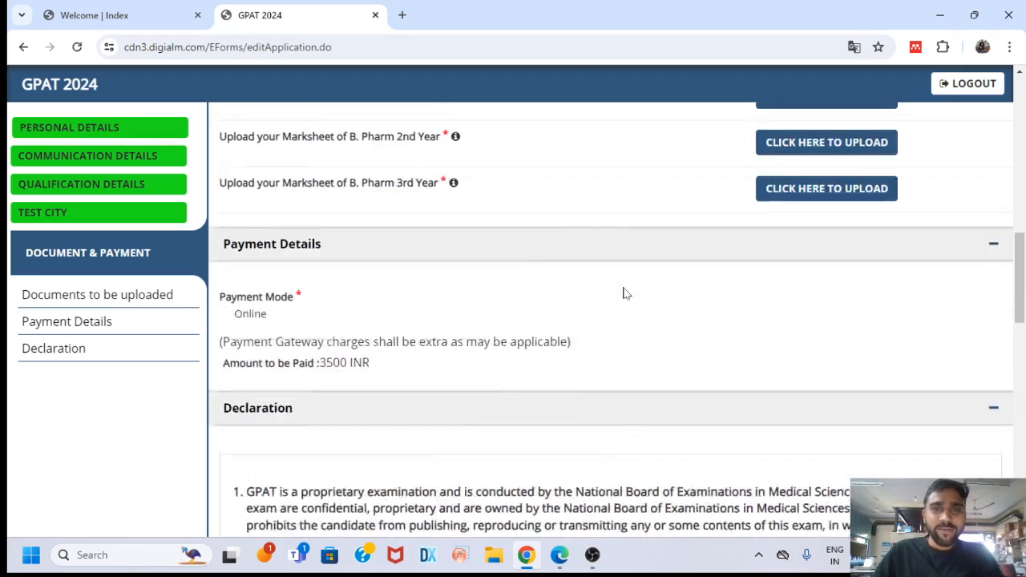
scroll(627, 293, up, 7)
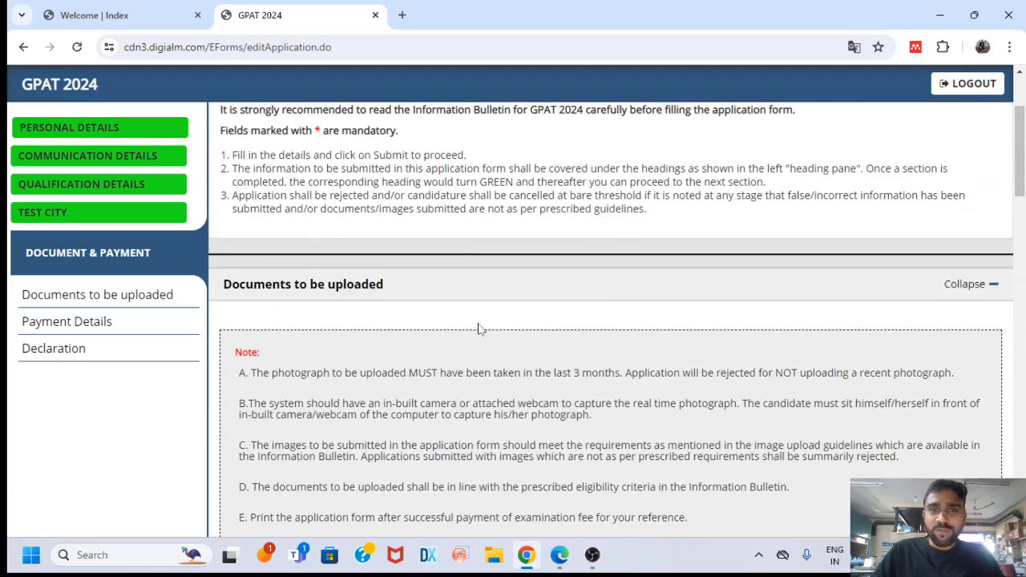
scroll(606, 236, up, 1)
click(983, 163)
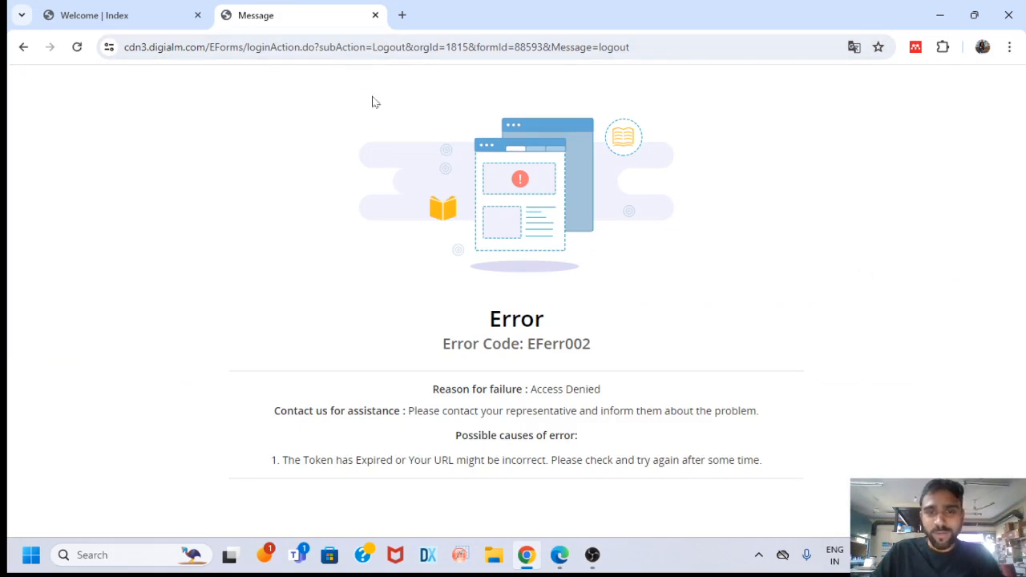
Bring the OBS Studio window to the front from its taskbar preview
mouse_move(592, 555)
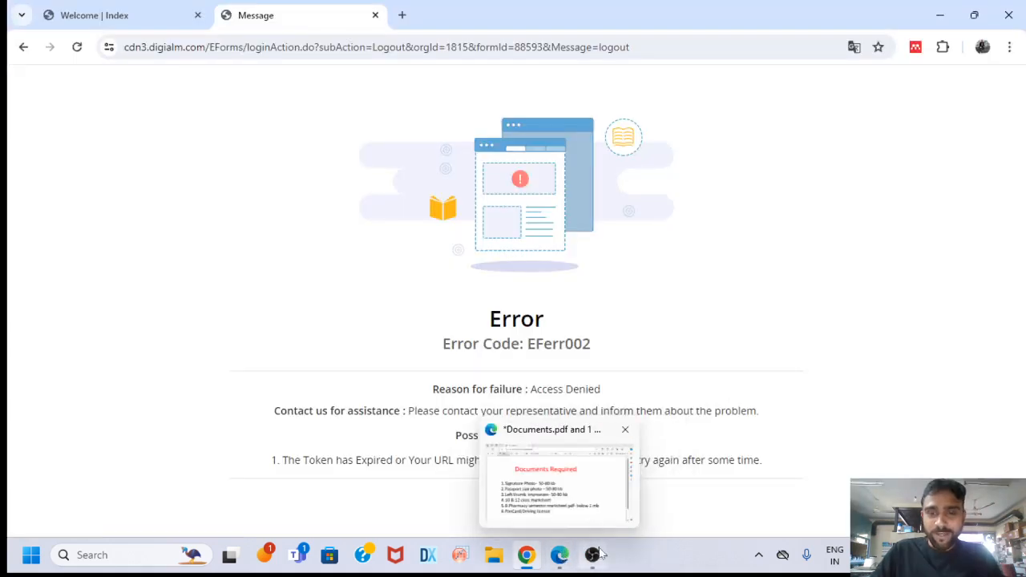
click(597, 474)
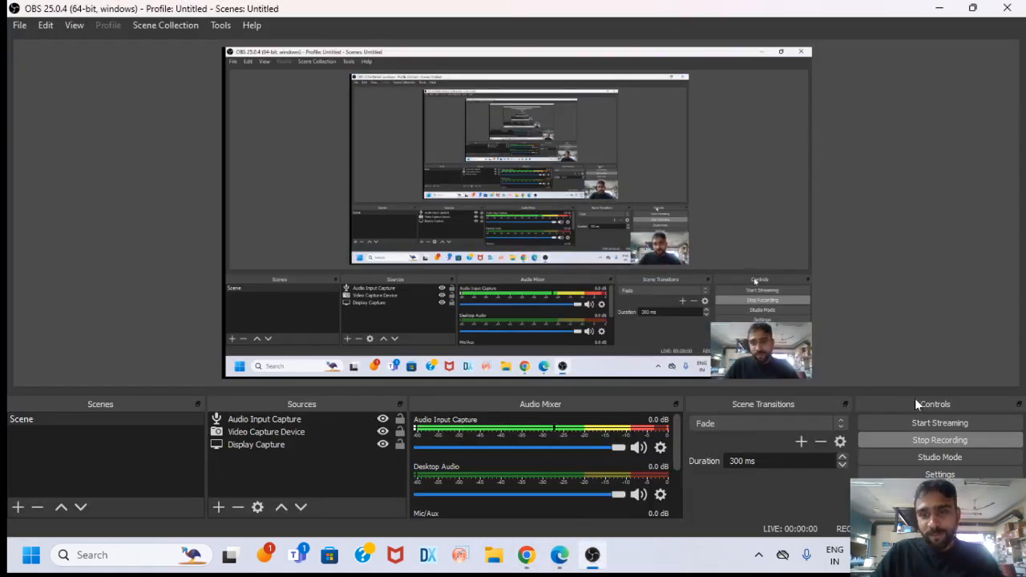